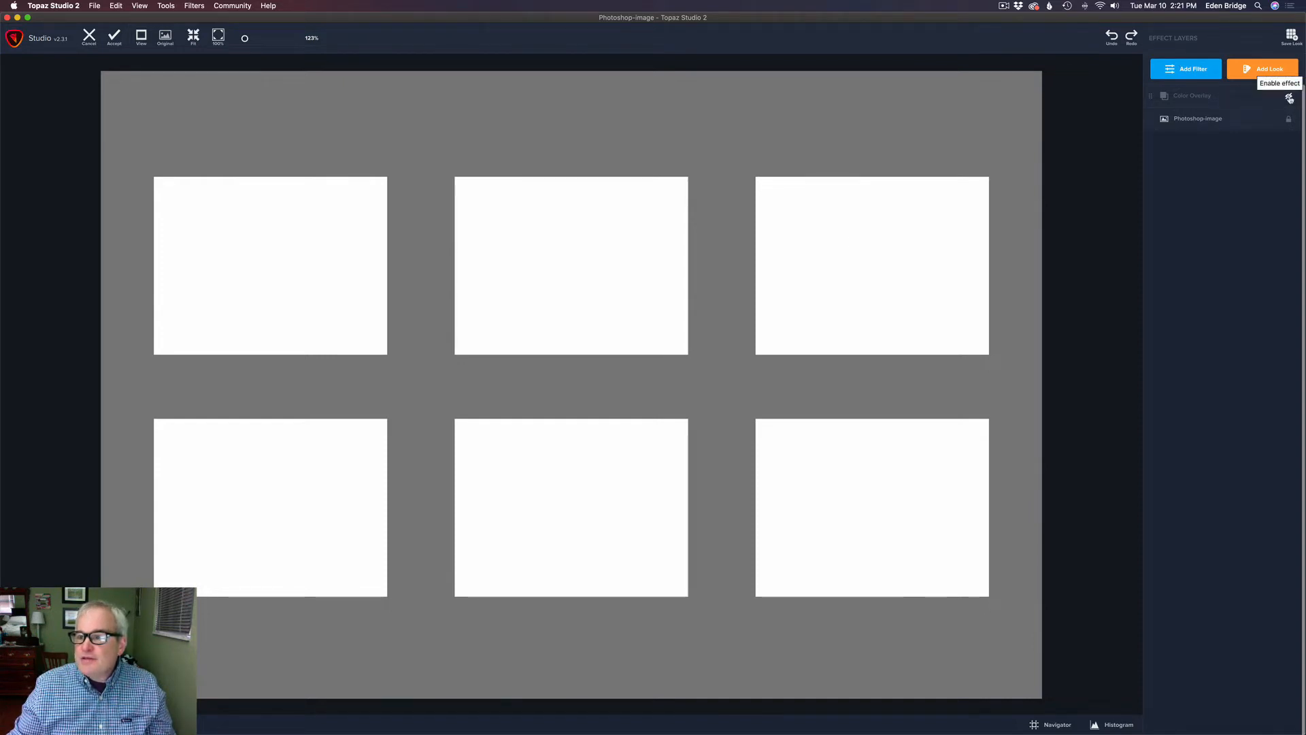
Step: Enable the Color Overlay effect, raise its opacity to 0.66, and toggle the effect to compare with the original
{"action": "left_click", "coordinate": [1289, 98]}
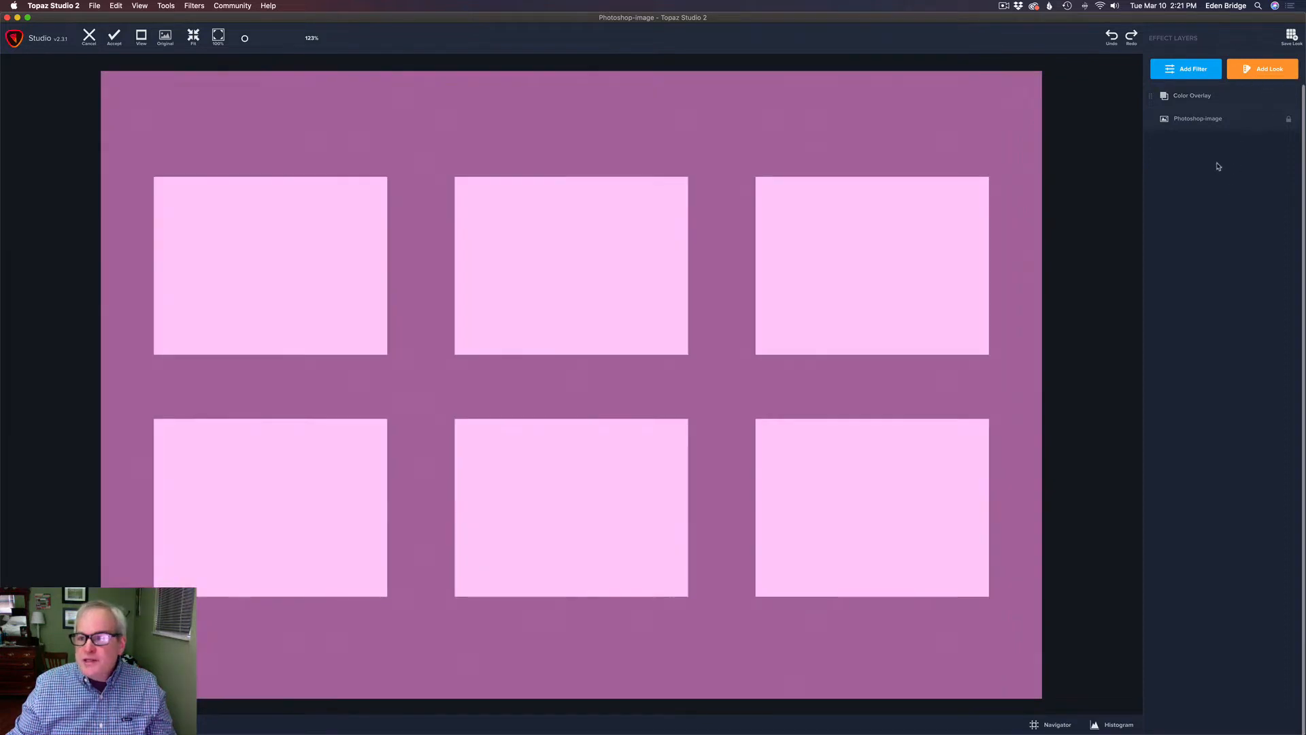
{"action": "left_click", "coordinate": [1224, 95]}
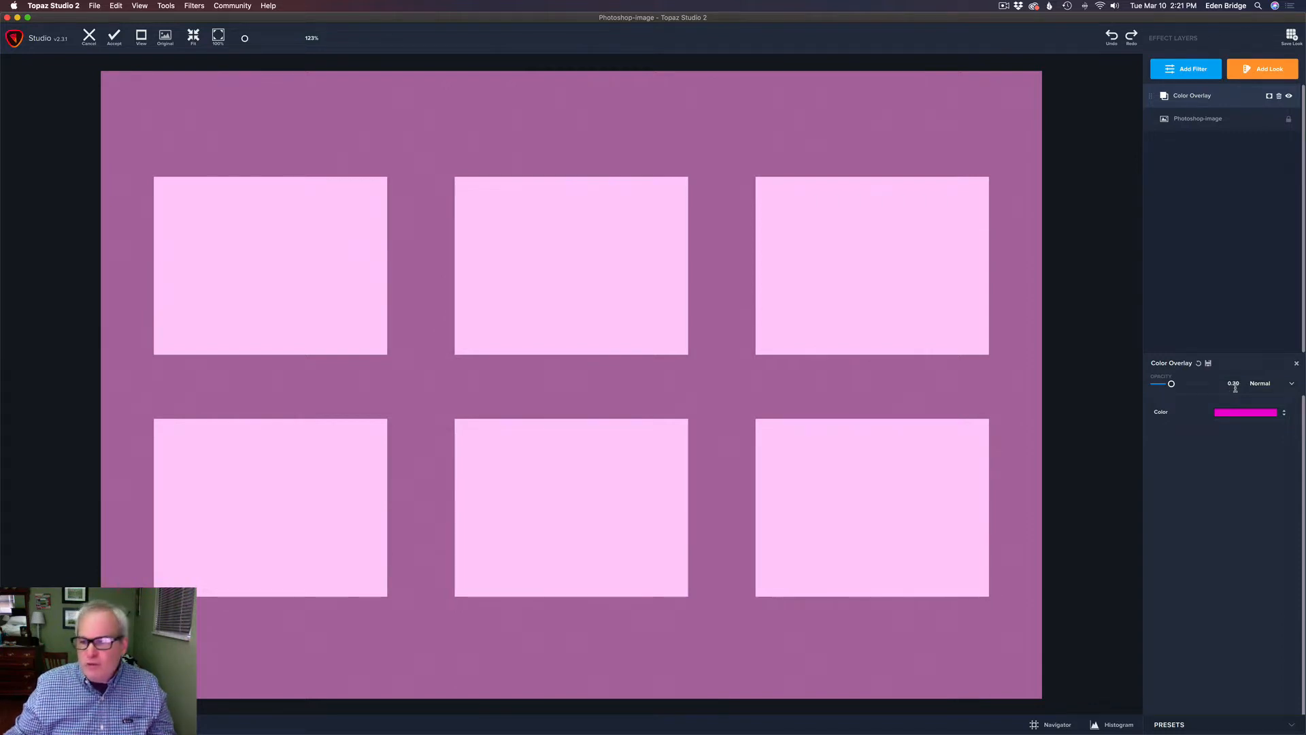
{"action": "mouse_move", "coordinate": [1171, 384]}
{"action": "left_mouse_down"}
{"action": "mouse_move", "coordinate": [1259, 390]}
{"action": "mouse_move", "coordinate": [1180, 385]}
{"action": "left_mouse_up"}
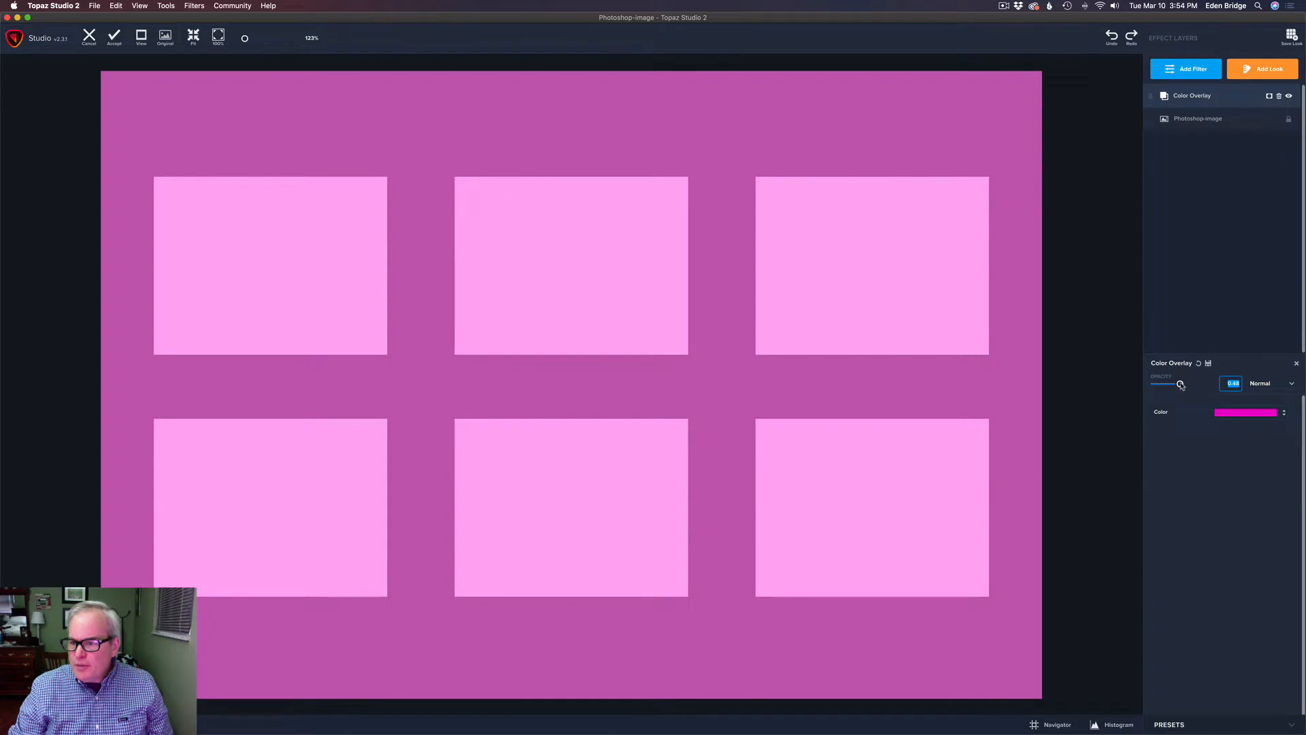
{"action": "left_click_drag", "start_coordinate": [1181, 384], "coordinate": [1190, 384]}
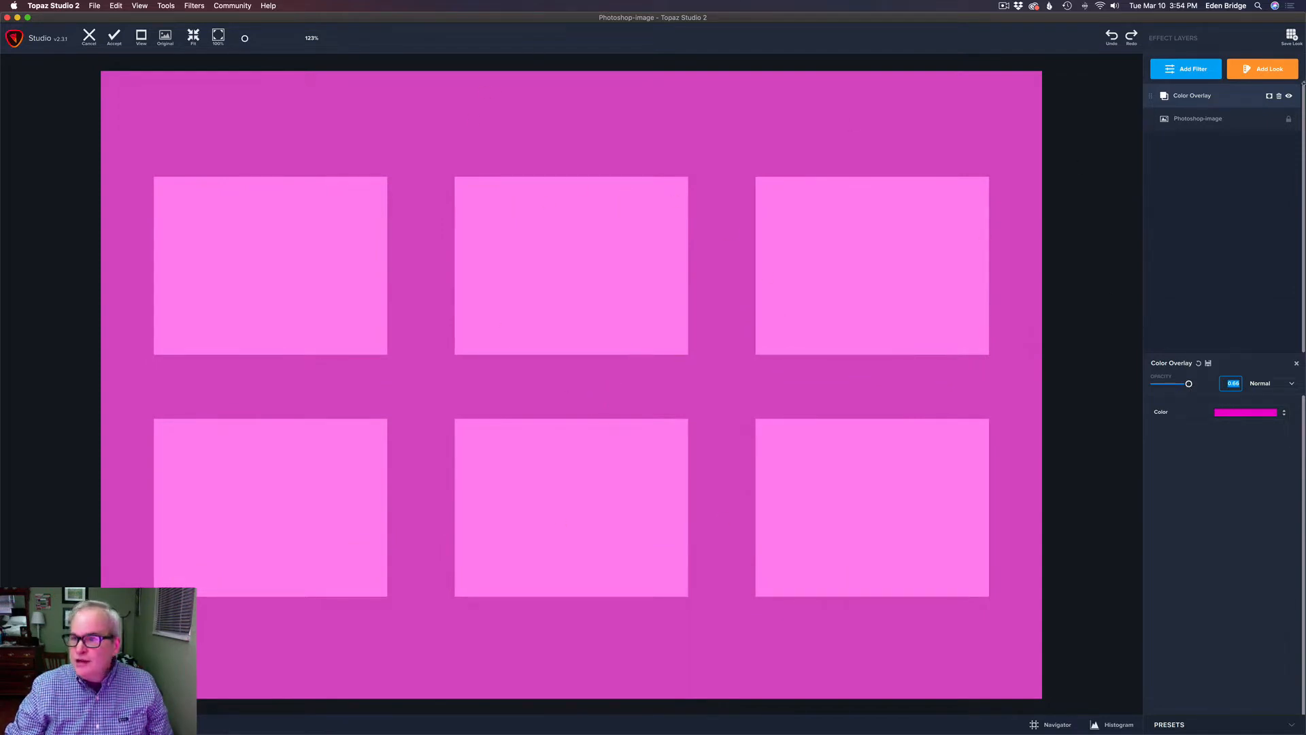
{"action": "left_click", "coordinate": [1289, 97]}
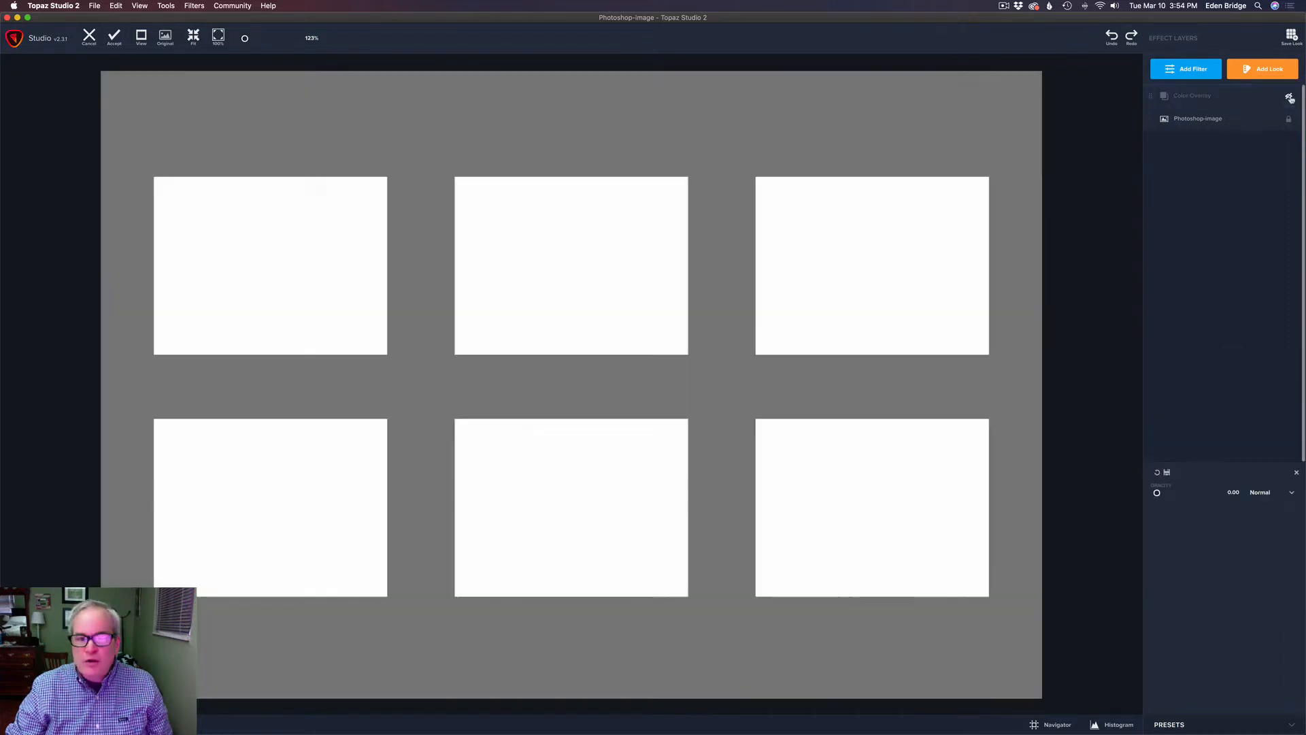
{"action": "left_click", "coordinate": [1289, 97]}
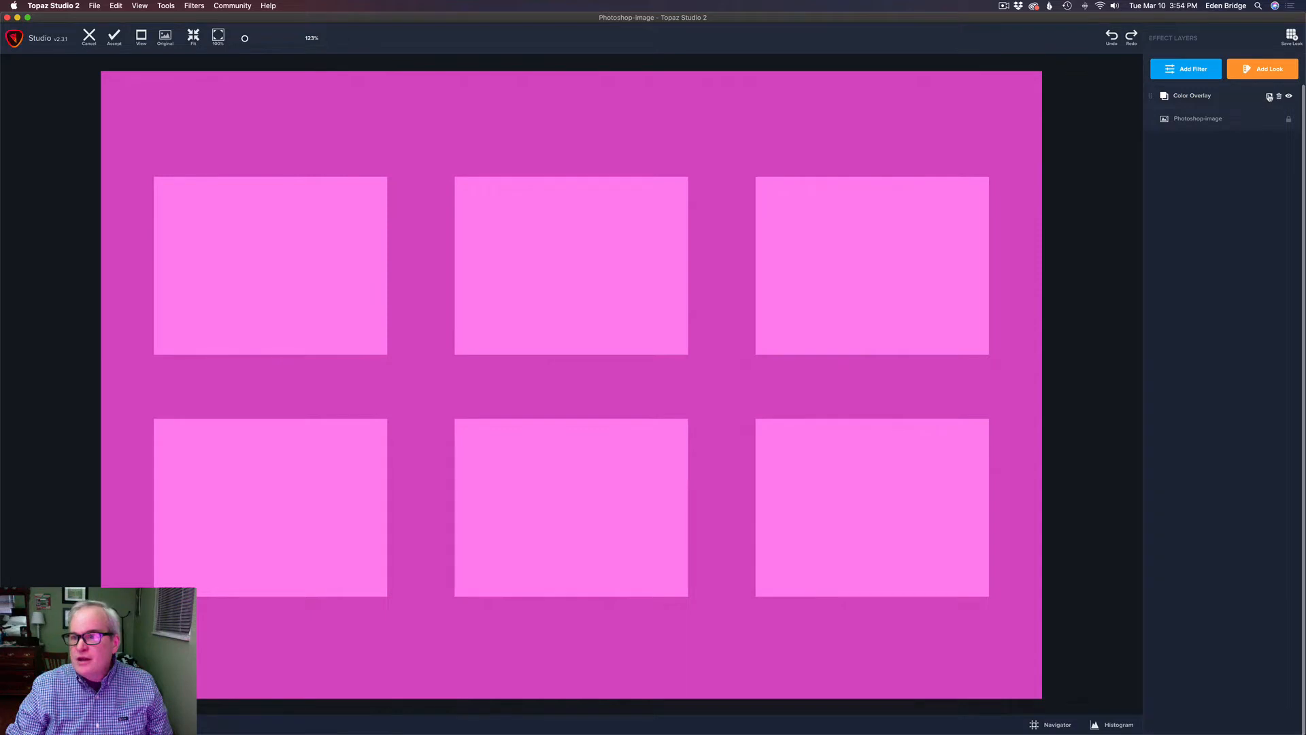
Step: Add a mask to the Color Overlay effect and set the mask brush radius to 1.00
{"action": "left_click", "coordinate": [1269, 96]}
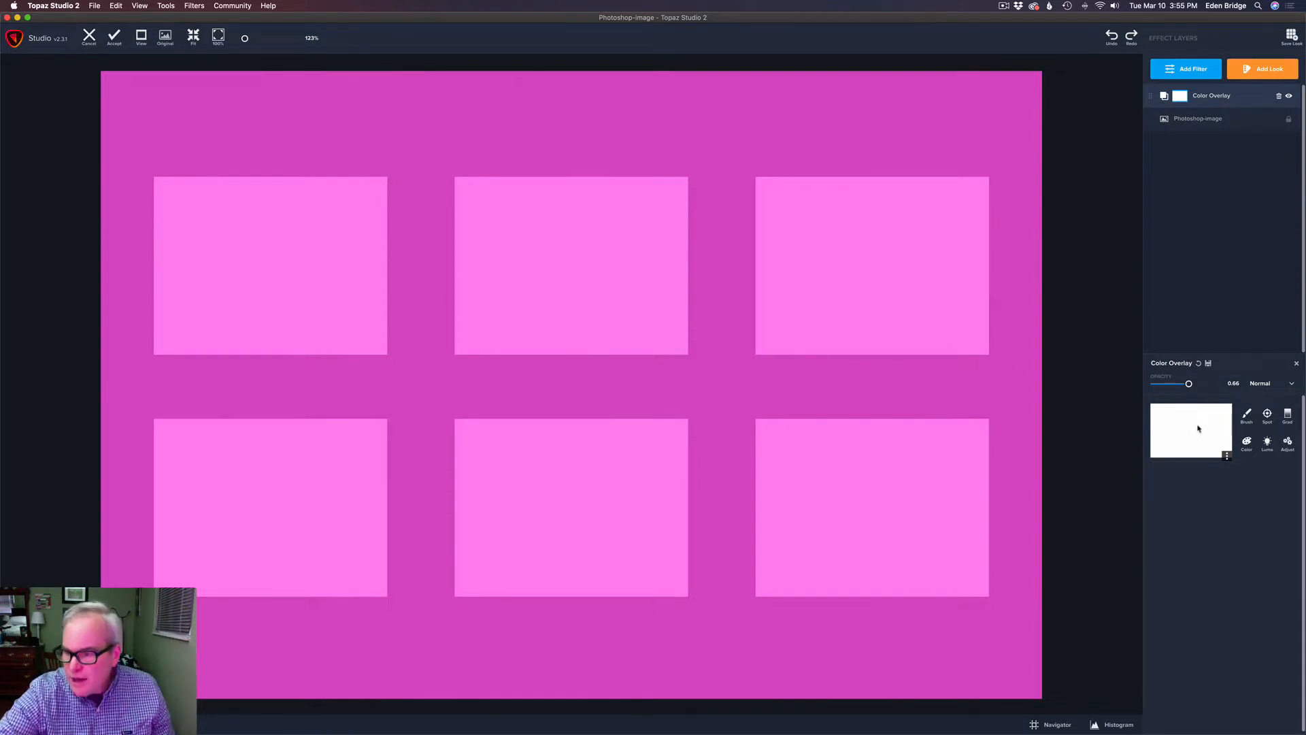
{"action": "left_click", "coordinate": [1246, 416]}
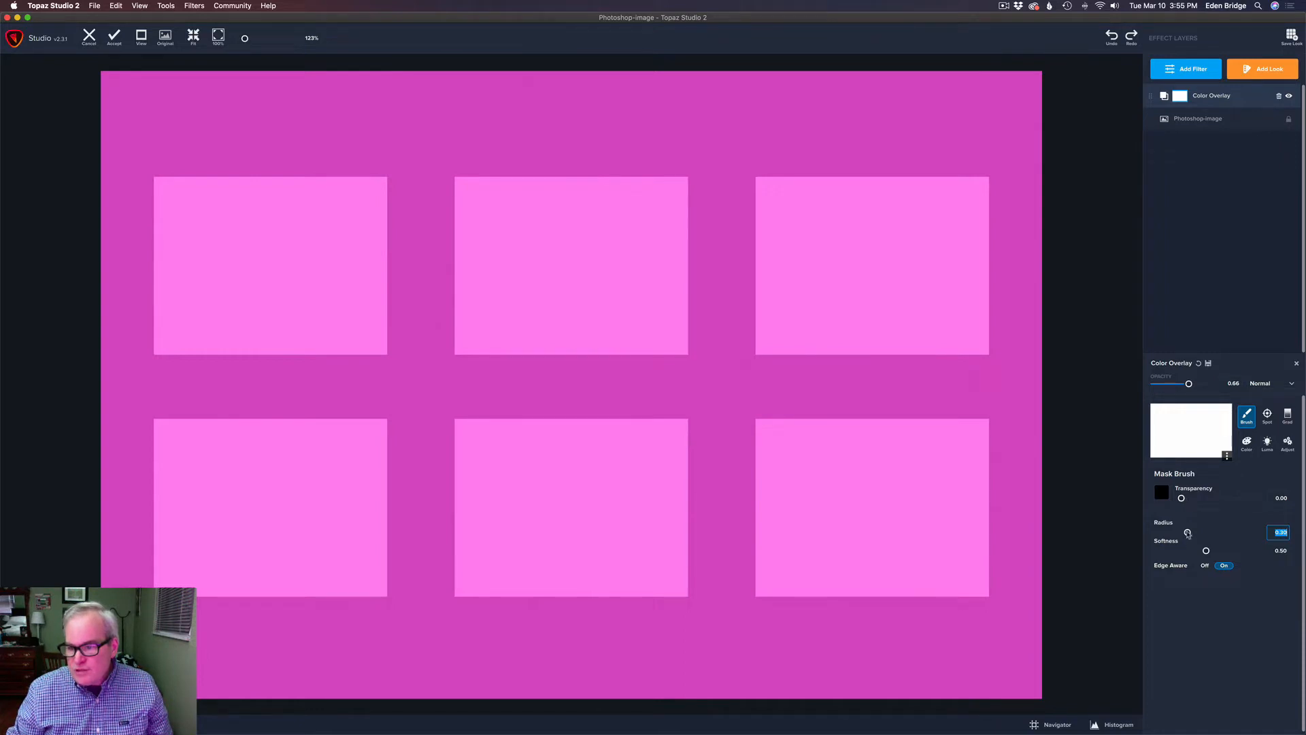
{"action": "left_click_drag", "start_coordinate": [1187, 533], "coordinate": [1216, 532]}
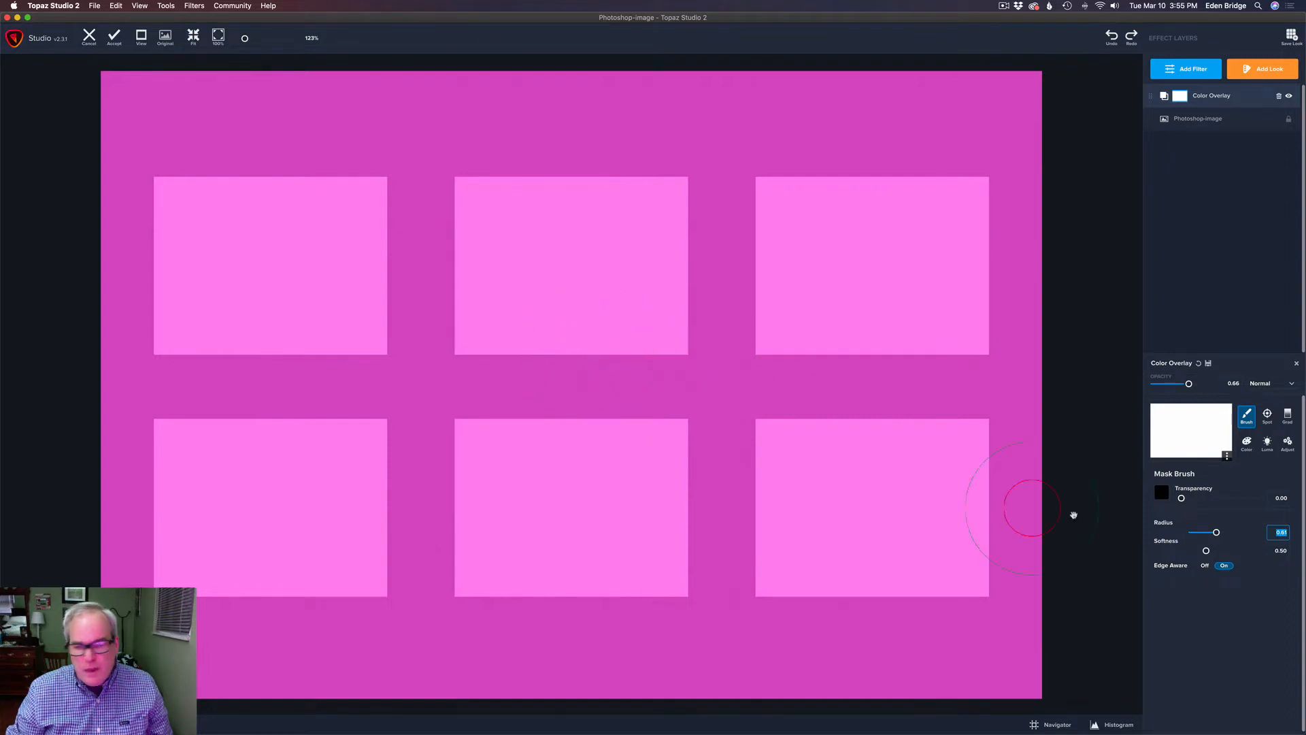
{"action": "type", "text": "1"}
{"action": "key", "text": "Return"}
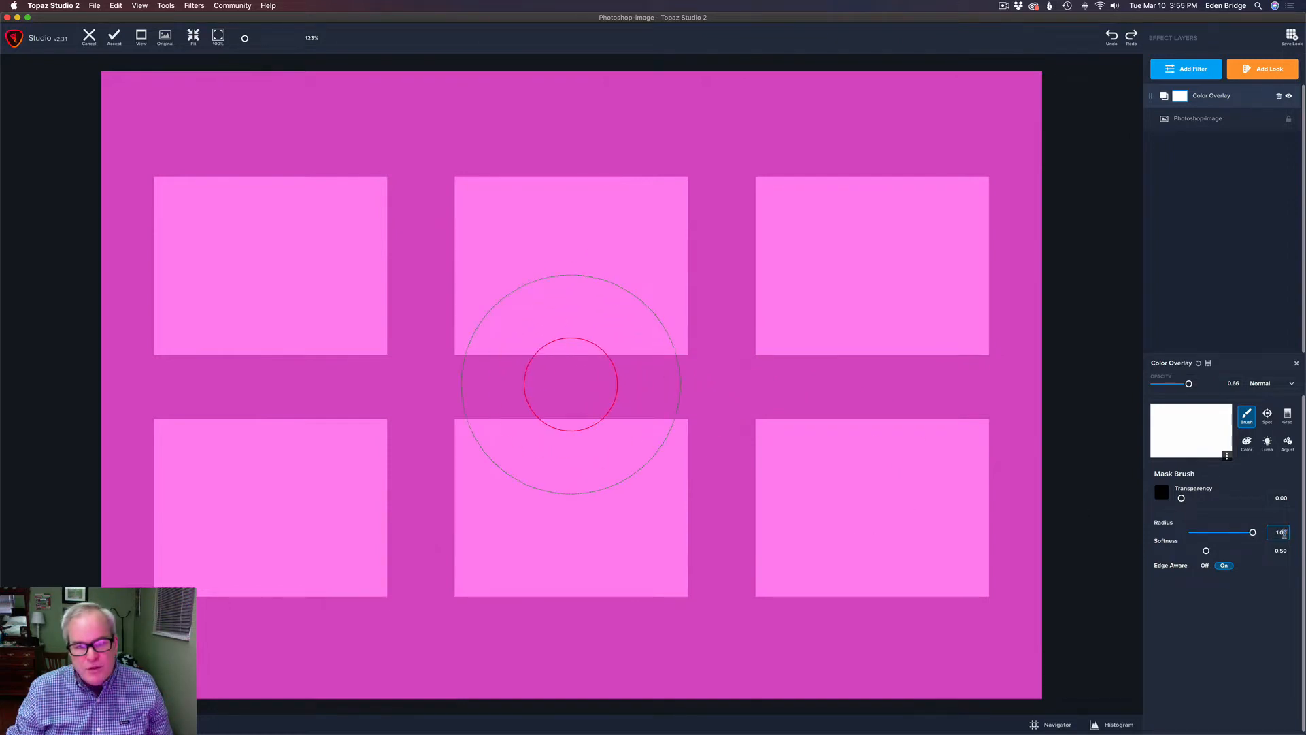
Step: Set the mask brush to radius 0.13 and softness 0.50 with Edge Aware off
{"action": "mouse_move", "coordinate": [1252, 532]}
{"action": "left_mouse_down"}
{"action": "mouse_move", "coordinate": [1169, 533]}
{"action": "mouse_move", "coordinate": [1223, 533]}
{"action": "mouse_move", "coordinate": [1208, 552]}
{"action": "mouse_move", "coordinate": [1258, 552]}
{"action": "mouse_move", "coordinate": [1238, 551]}
{"action": "left_mouse_up"}
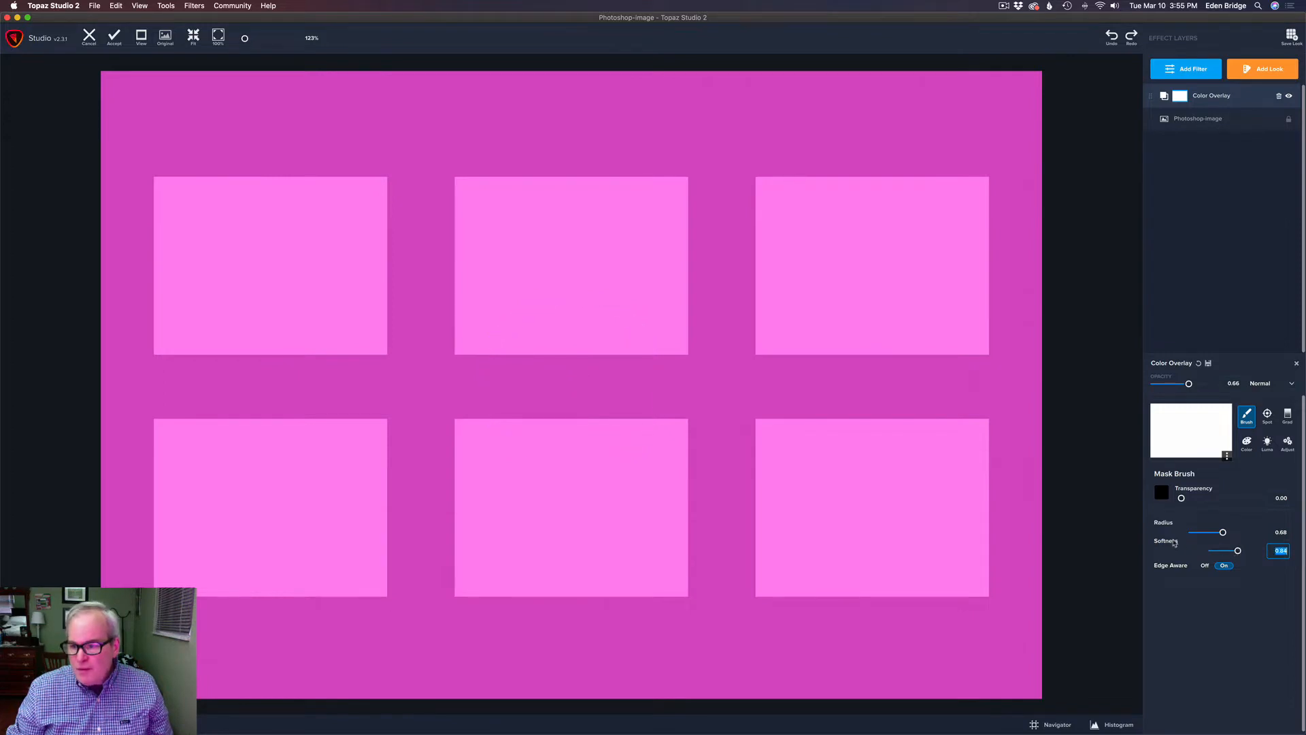
{"action": "type", "text": "0.50"}
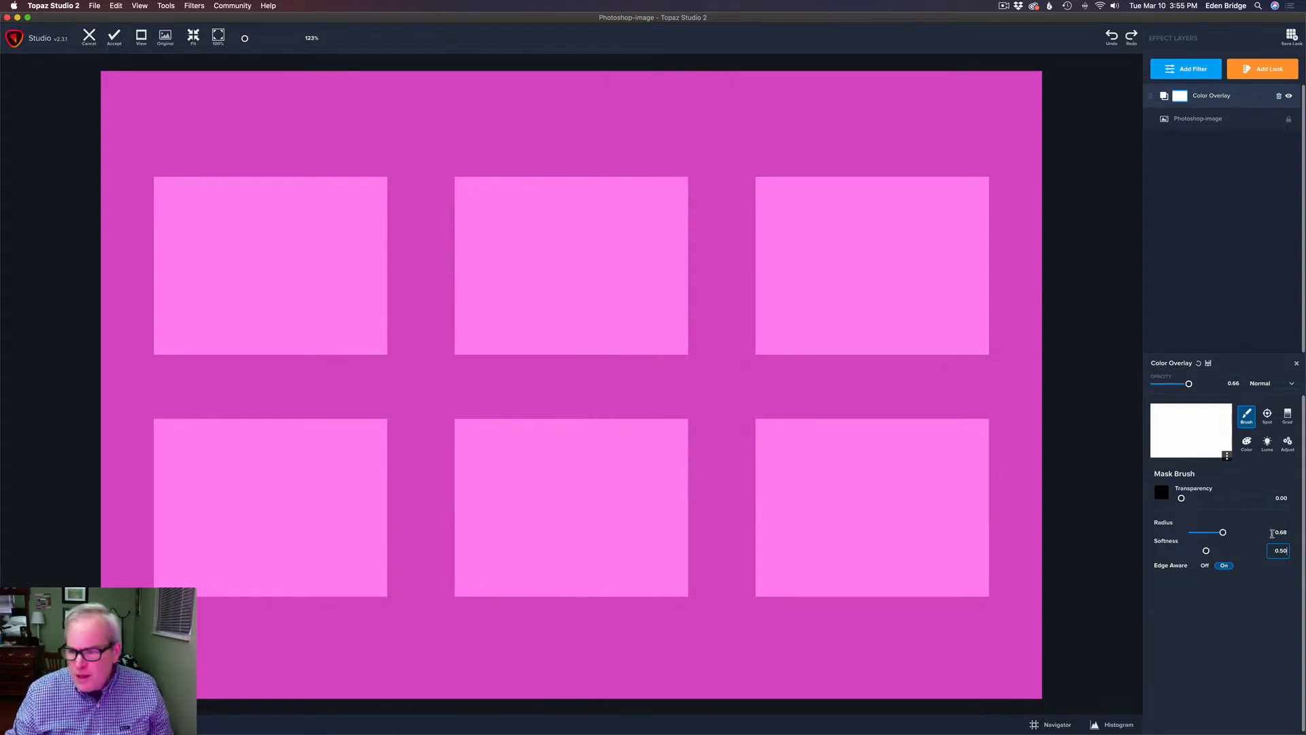
{"action": "left_click_drag", "start_coordinate": [1223, 533], "coordinate": [1172, 534]}
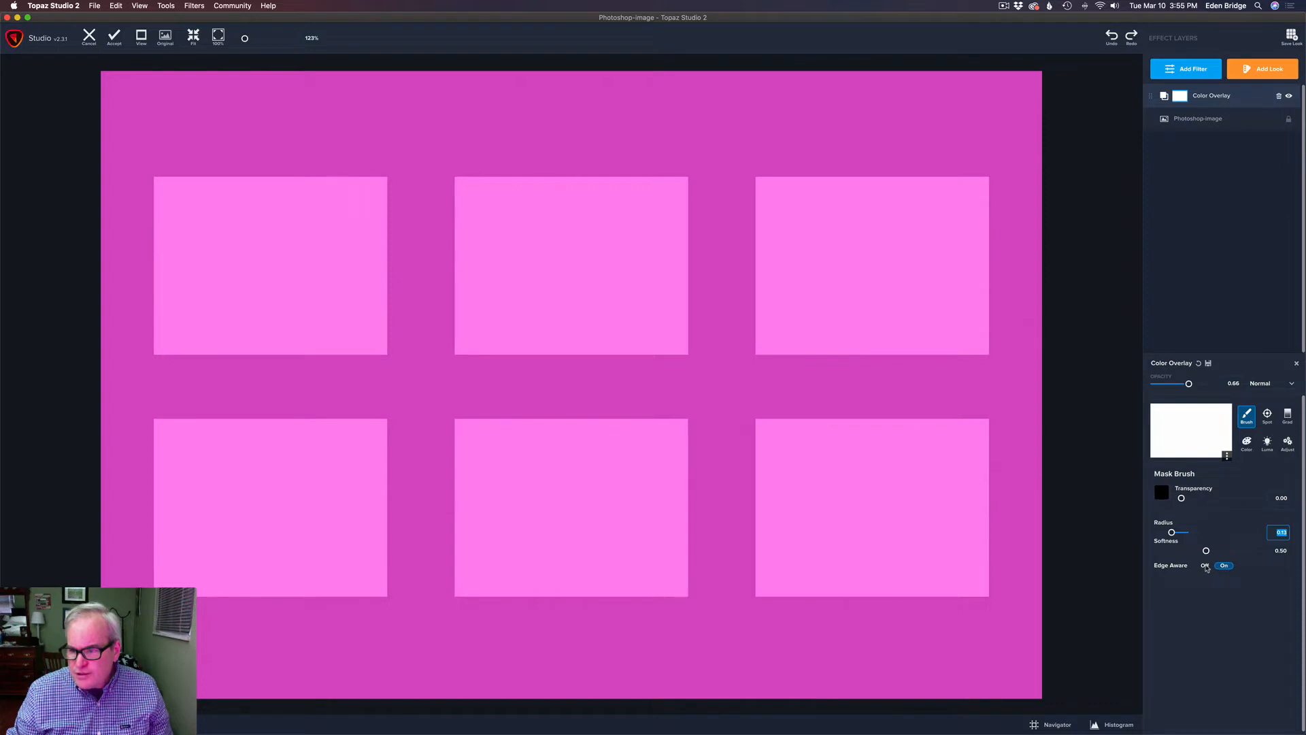
{"action": "left_click", "coordinate": [1205, 566]}
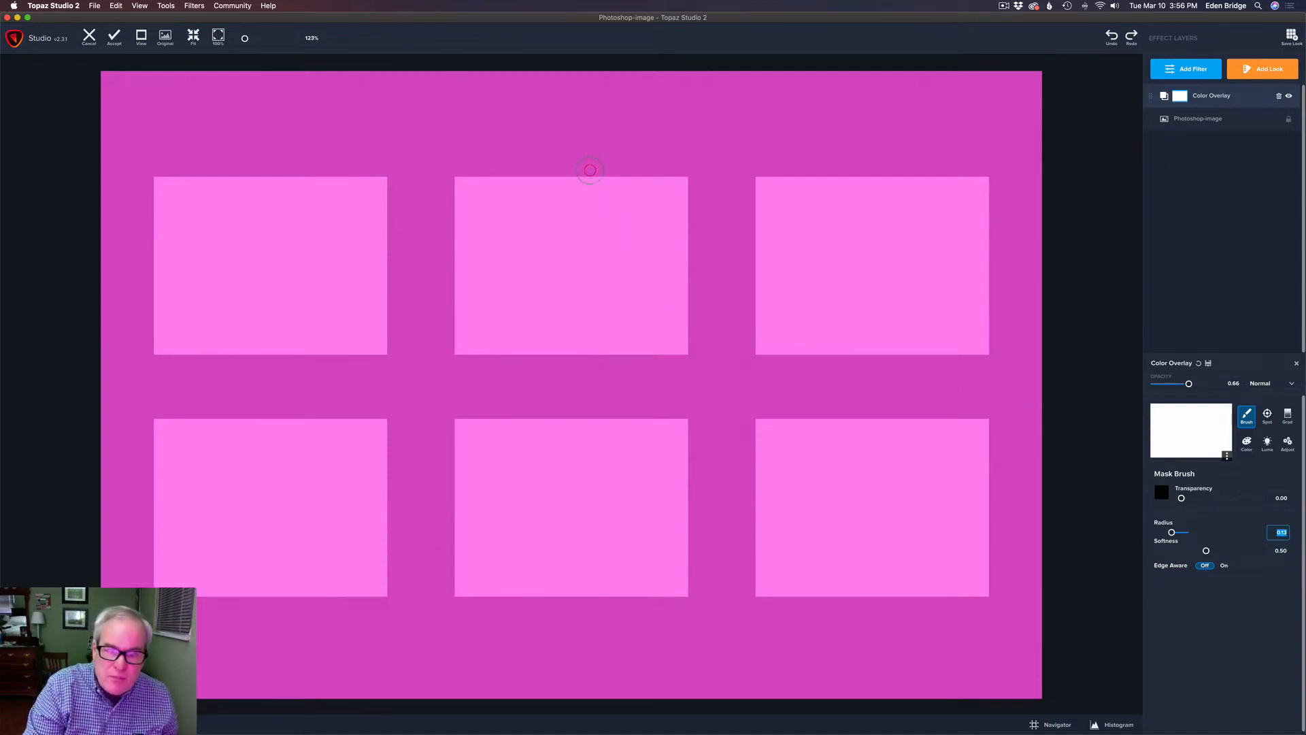
Step: Paint a black mask squiggle over the upper middle rectangle and restore parts of the overlay with white strokes across it
{"action": "mouse_move", "coordinate": [589, 167]}
{"action": "left_mouse_down"}
{"action": "mouse_move", "coordinate": [546, 206]}
{"action": "mouse_move", "coordinate": [599, 214]}
{"action": "mouse_move", "coordinate": [599, 237]}
{"action": "mouse_move", "coordinate": [550, 255]}
{"action": "mouse_move", "coordinate": [545, 280]}
{"action": "mouse_move", "coordinate": [620, 265]}
{"action": "mouse_move", "coordinate": [562, 312]}
{"action": "mouse_move", "coordinate": [627, 297]}
{"action": "mouse_move", "coordinate": [604, 343]}
{"action": "mouse_move", "coordinate": [621, 363]}
{"action": "mouse_move", "coordinate": [712, 235]}
{"action": "left_mouse_up"}
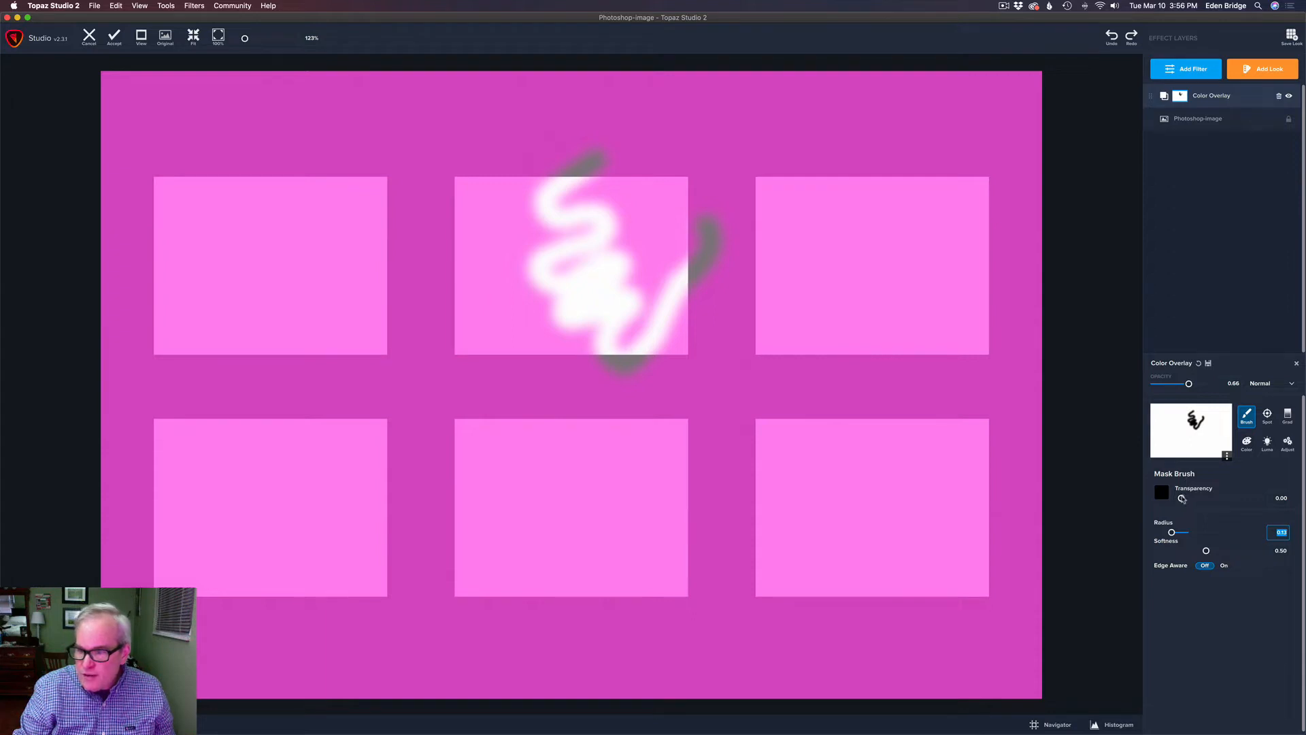
{"action": "left_click", "coordinate": [1163, 494]}
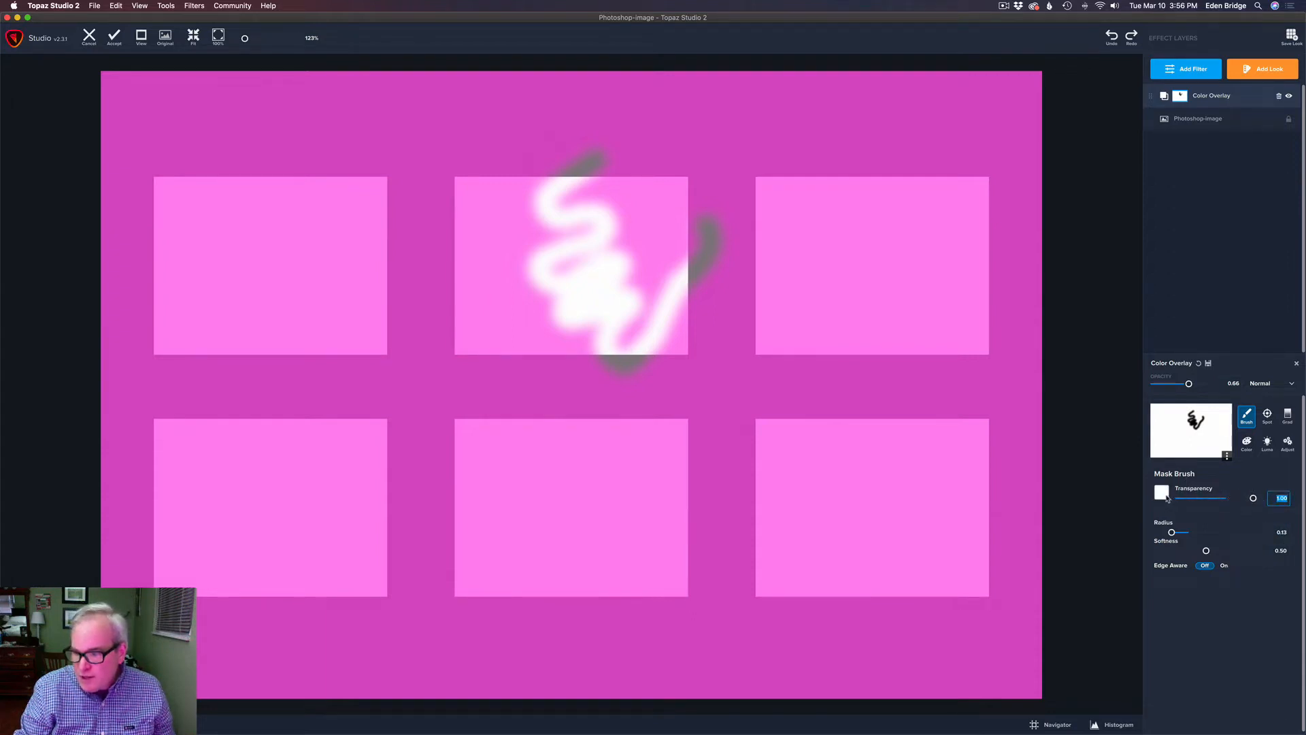
{"action": "mouse_move", "coordinate": [884, 145]}
{"action": "left_mouse_down"}
{"action": "mouse_move", "coordinate": [835, 262]}
{"action": "mouse_move", "coordinate": [622, 505]}
{"action": "mouse_move", "coordinate": [193, 302]}
{"action": "mouse_move", "coordinate": [734, 251]}
{"action": "mouse_move", "coordinate": [538, 200]}
{"action": "left_mouse_up"}
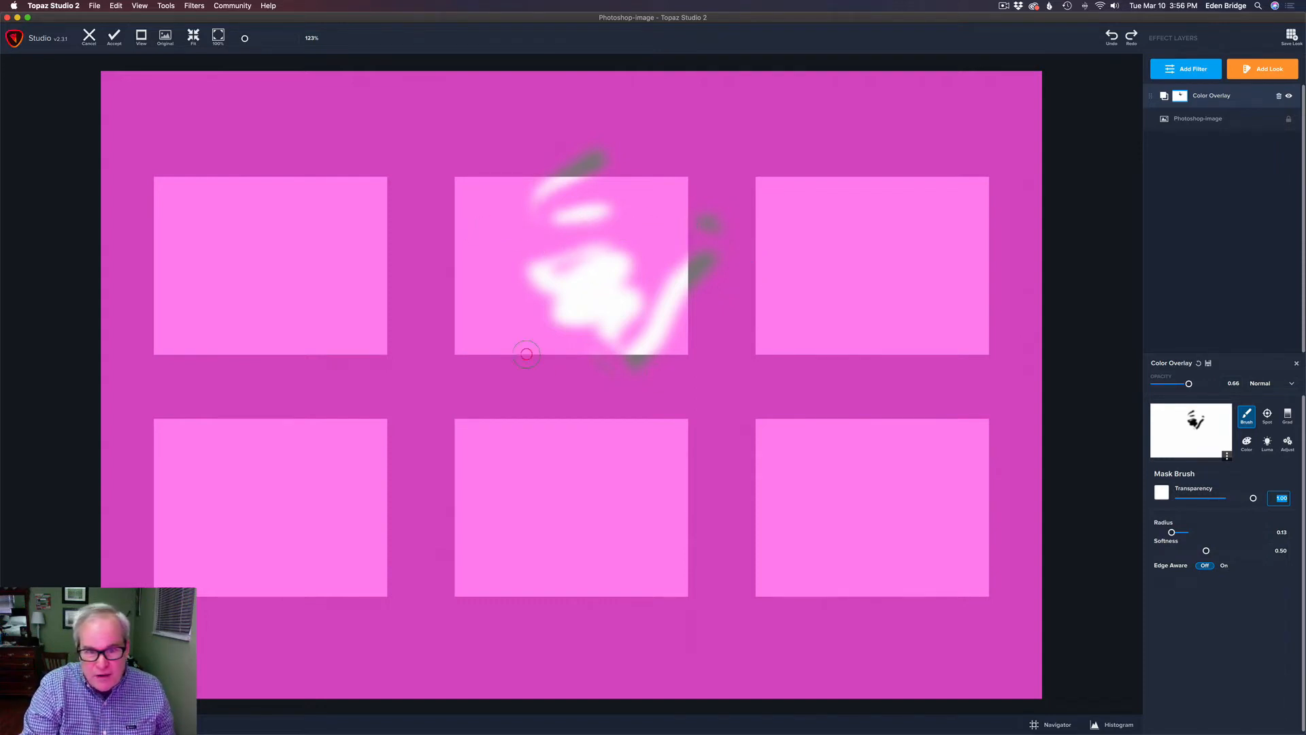
{"action": "left_click_drag", "start_coordinate": [516, 382], "coordinate": [715, 147]}
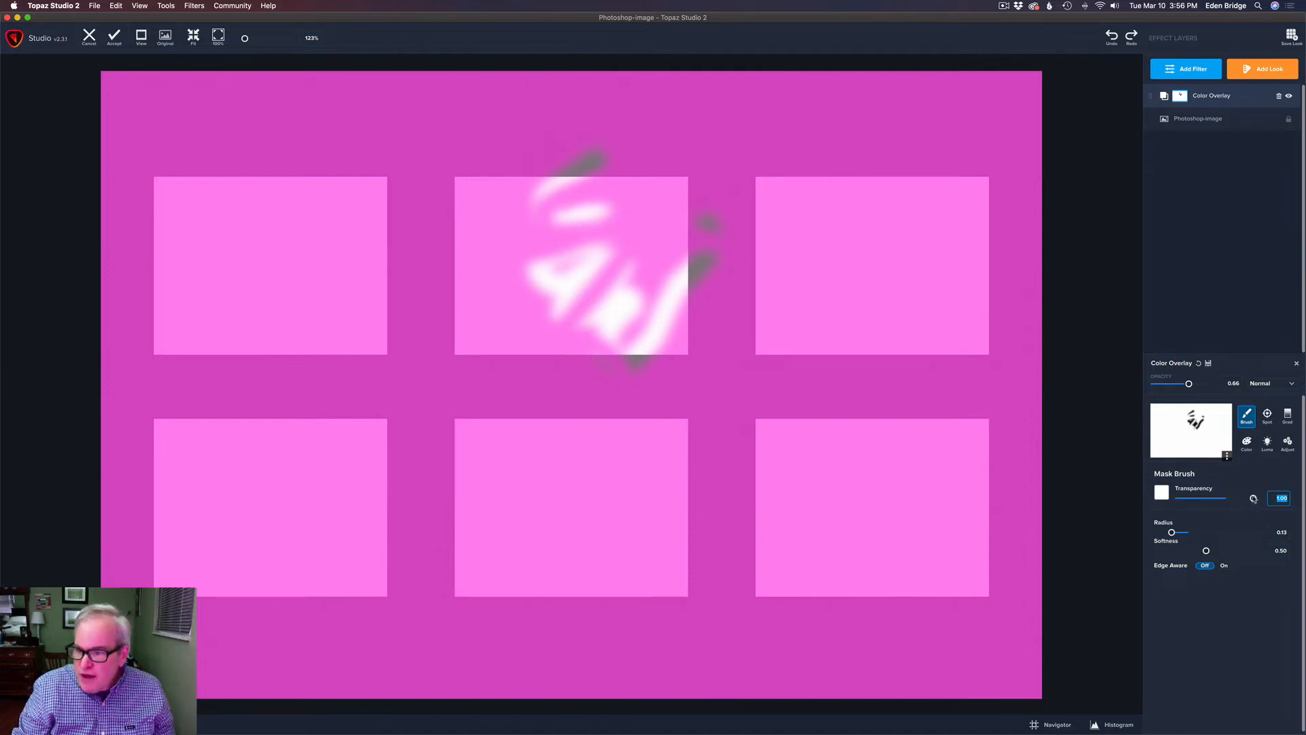
Step: Paint a mask stroke at about 0.63 transparency over the upper-right rectangle and one at about 0.28 over the lower-right rectangle
{"action": "left_click_drag", "start_coordinate": [1251, 498], "coordinate": [1226, 497]}
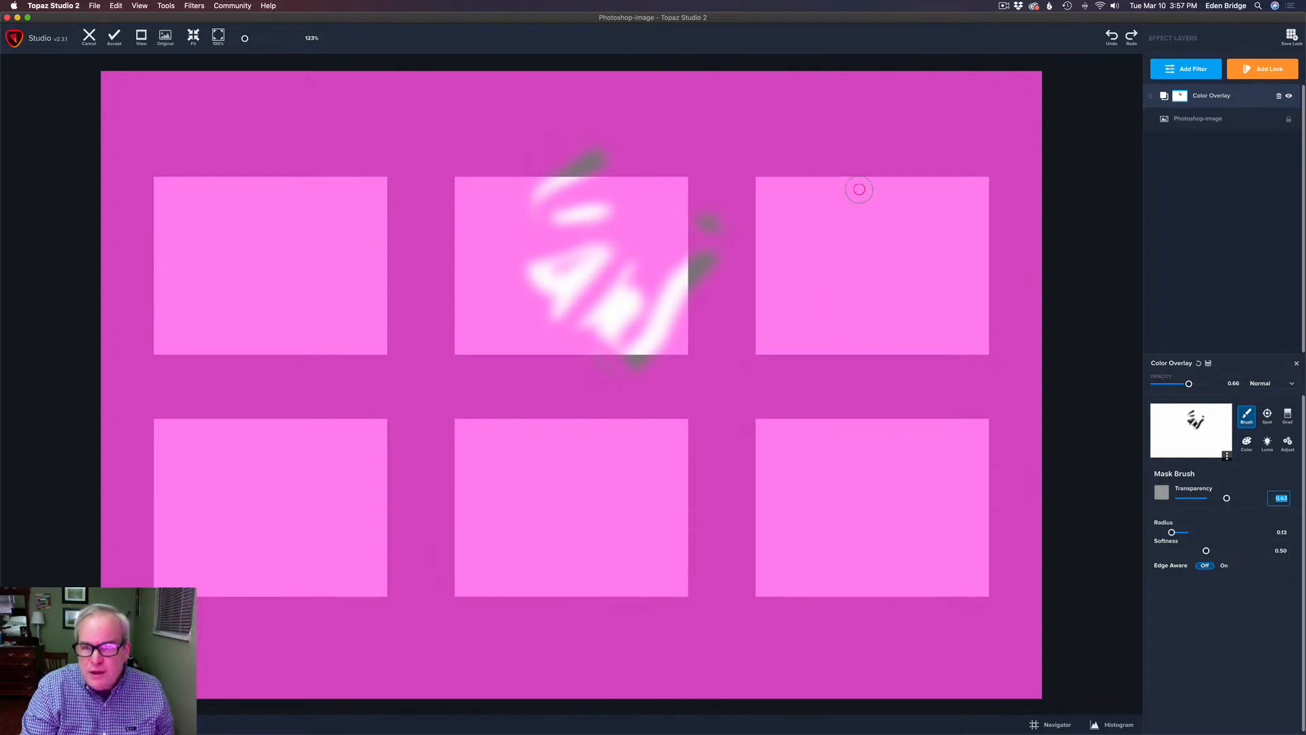
{"action": "mouse_move", "coordinate": [857, 192]}
{"action": "left_mouse_down"}
{"action": "mouse_move", "coordinate": [822, 223]}
{"action": "mouse_move", "coordinate": [880, 244]}
{"action": "mouse_move", "coordinate": [911, 289]}
{"action": "mouse_move", "coordinate": [809, 378]}
{"action": "left_mouse_up"}
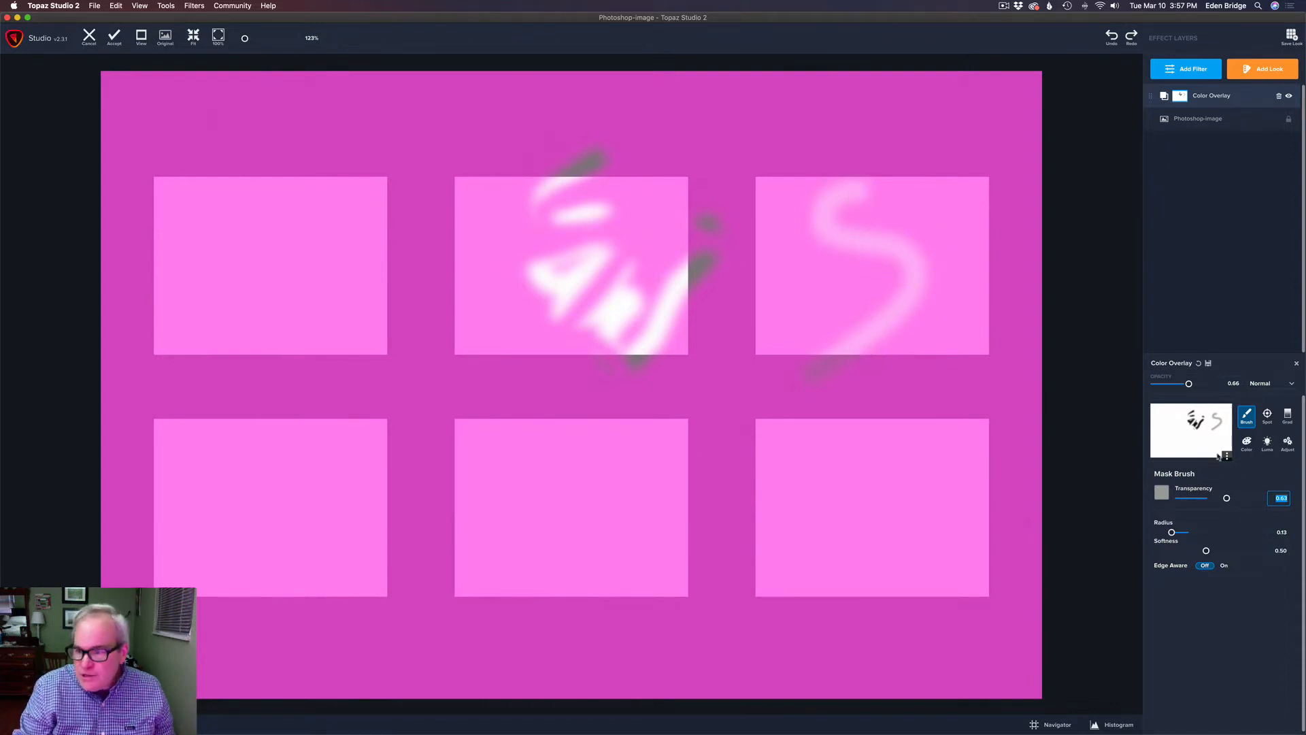
{"action": "left_click_drag", "start_coordinate": [1227, 499], "coordinate": [1201, 498]}
{"action": "mouse_move", "coordinate": [809, 420]}
{"action": "left_mouse_down"}
{"action": "mouse_move", "coordinate": [782, 448]}
{"action": "mouse_move", "coordinate": [801, 461]}
{"action": "mouse_move", "coordinate": [839, 464]}
{"action": "mouse_move", "coordinate": [858, 521]}
{"action": "mouse_move", "coordinate": [910, 529]}
{"action": "left_mouse_up"}
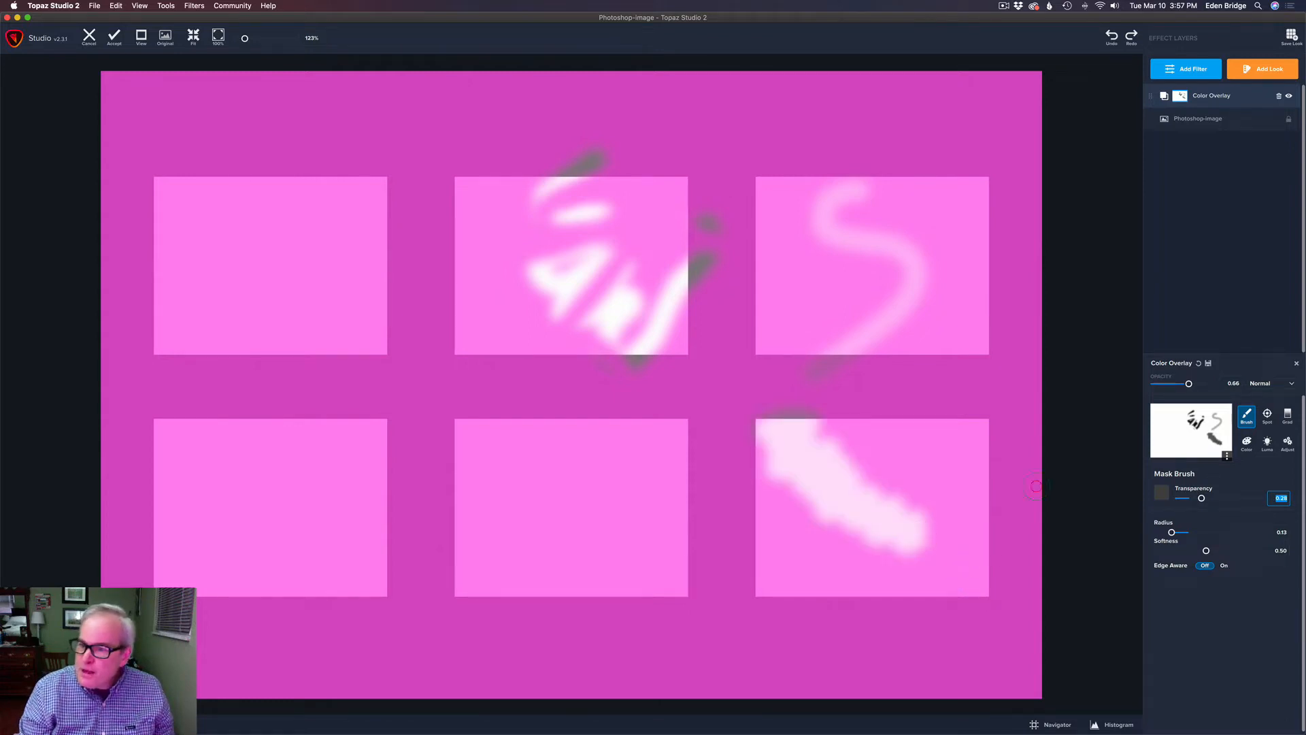
Step: Set the brush transparency to 0.00 and paint a short zigzag mask stroke in the lower middle rectangle
{"action": "left_click_drag", "start_coordinate": [1200, 499], "coordinate": [1162, 506]}
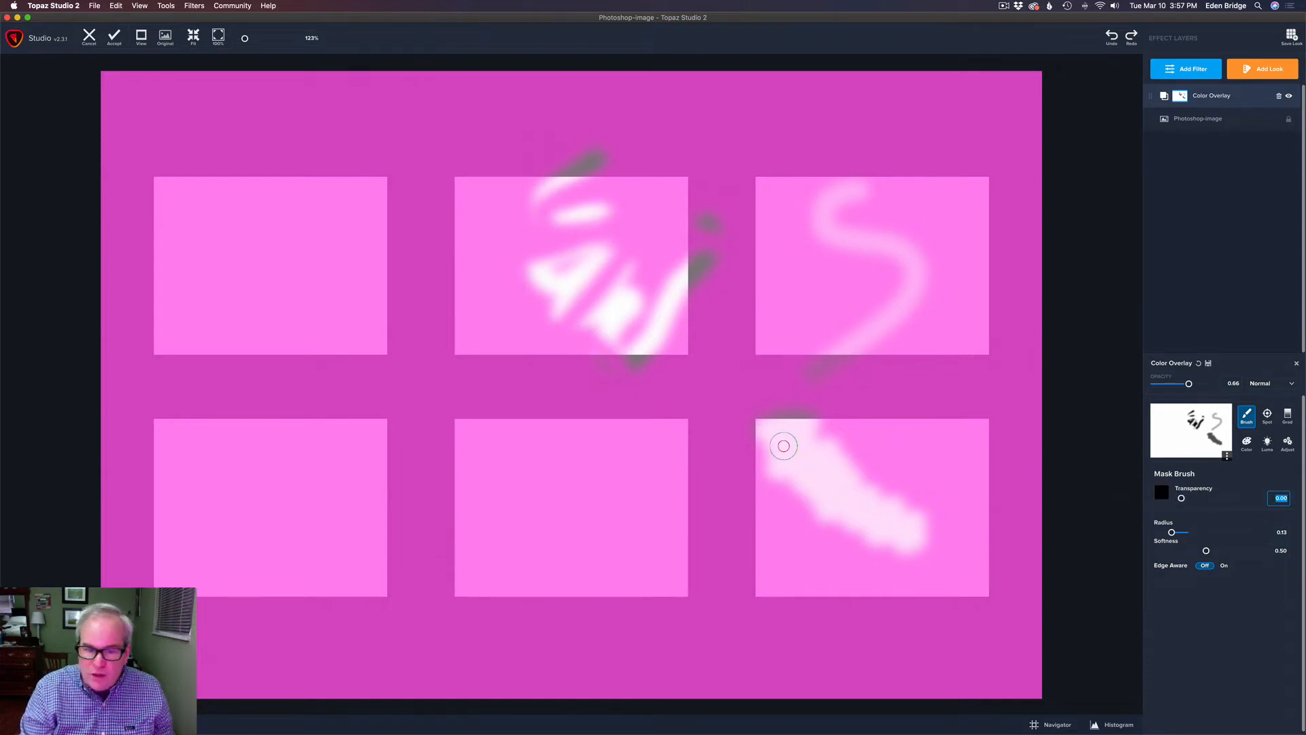
{"action": "mouse_move", "coordinate": [602, 446]}
{"action": "left_mouse_down"}
{"action": "mouse_move", "coordinate": [594, 480]}
{"action": "mouse_move", "coordinate": [652, 537]}
{"action": "left_mouse_up"}
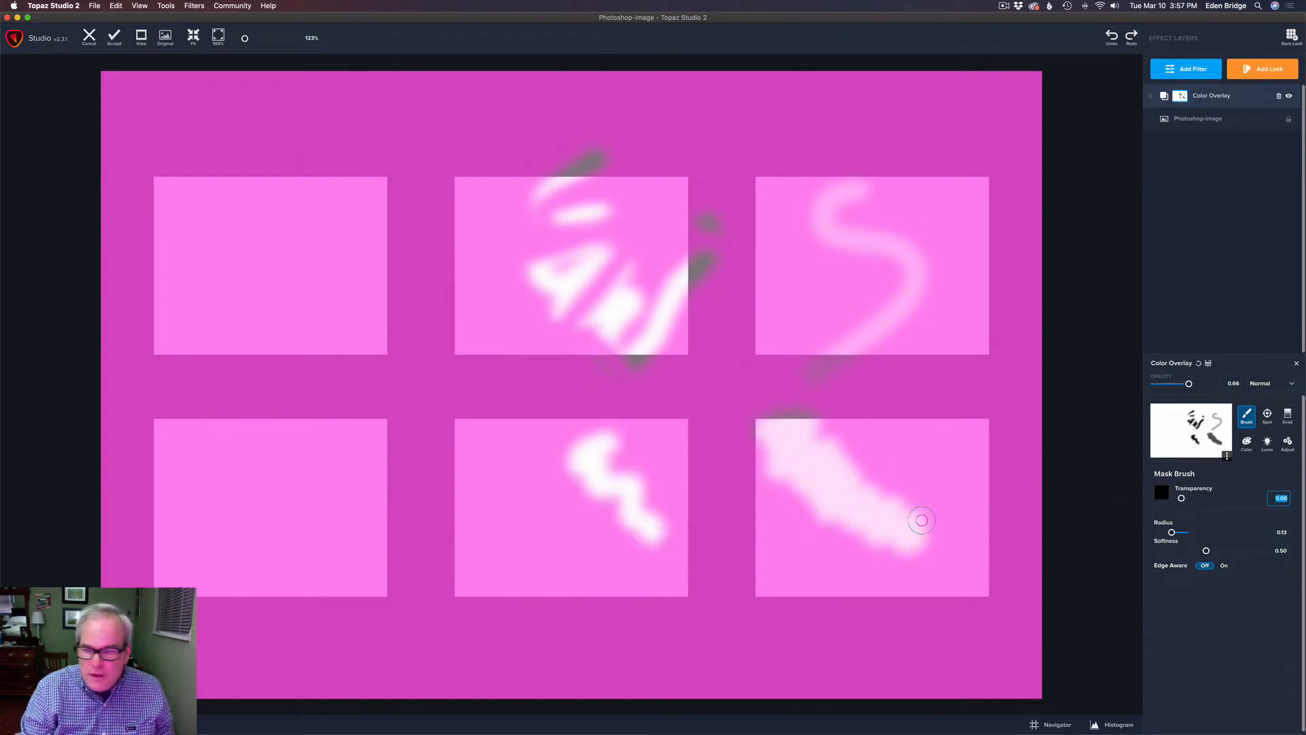
{"action": "mouse_move", "coordinate": [1181, 498]}
{"action": "left_mouse_down"}
{"action": "mouse_move", "coordinate": [1239, 495]}
{"action": "mouse_move", "coordinate": [1129, 507]}
{"action": "left_mouse_up"}
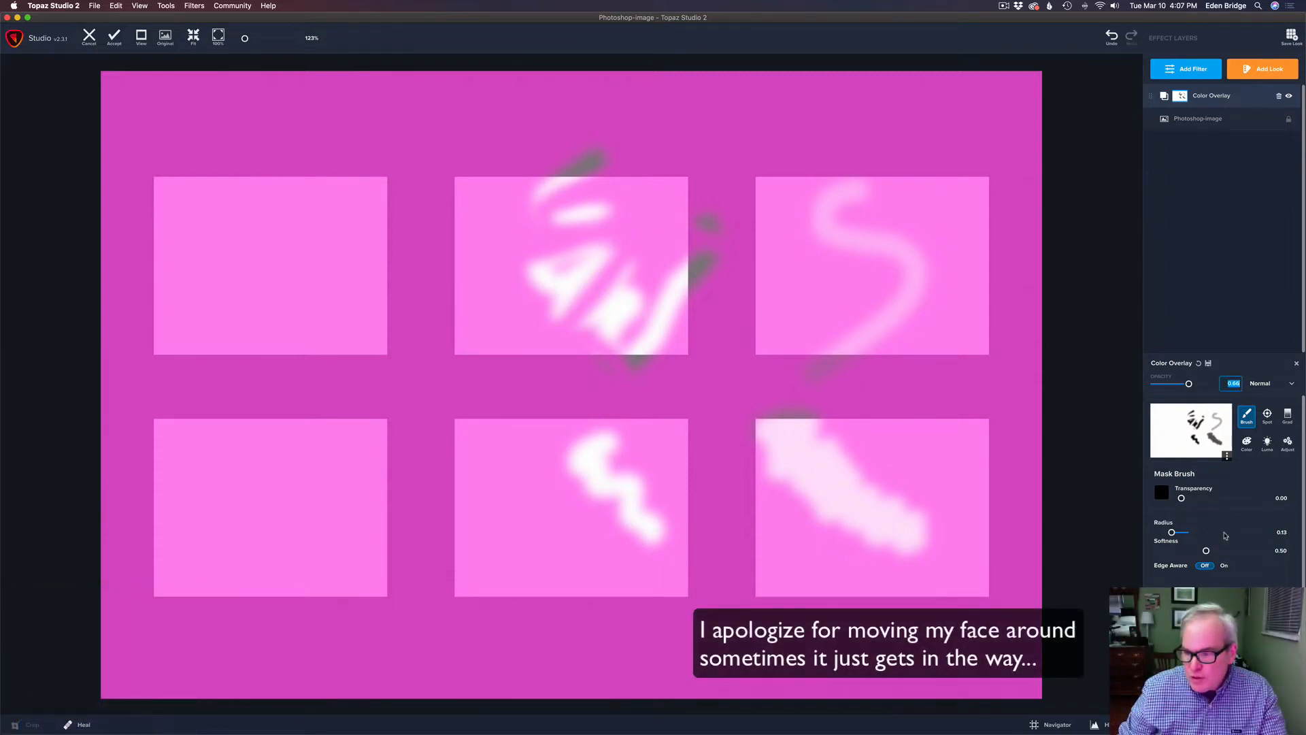
Step: Raise the Color Overlay opacity to 0.91 and mask out the lower-left rectangle with a 0.24 radius brush
{"action": "left_click_drag", "start_coordinate": [1171, 532], "coordinate": [1182, 533]}
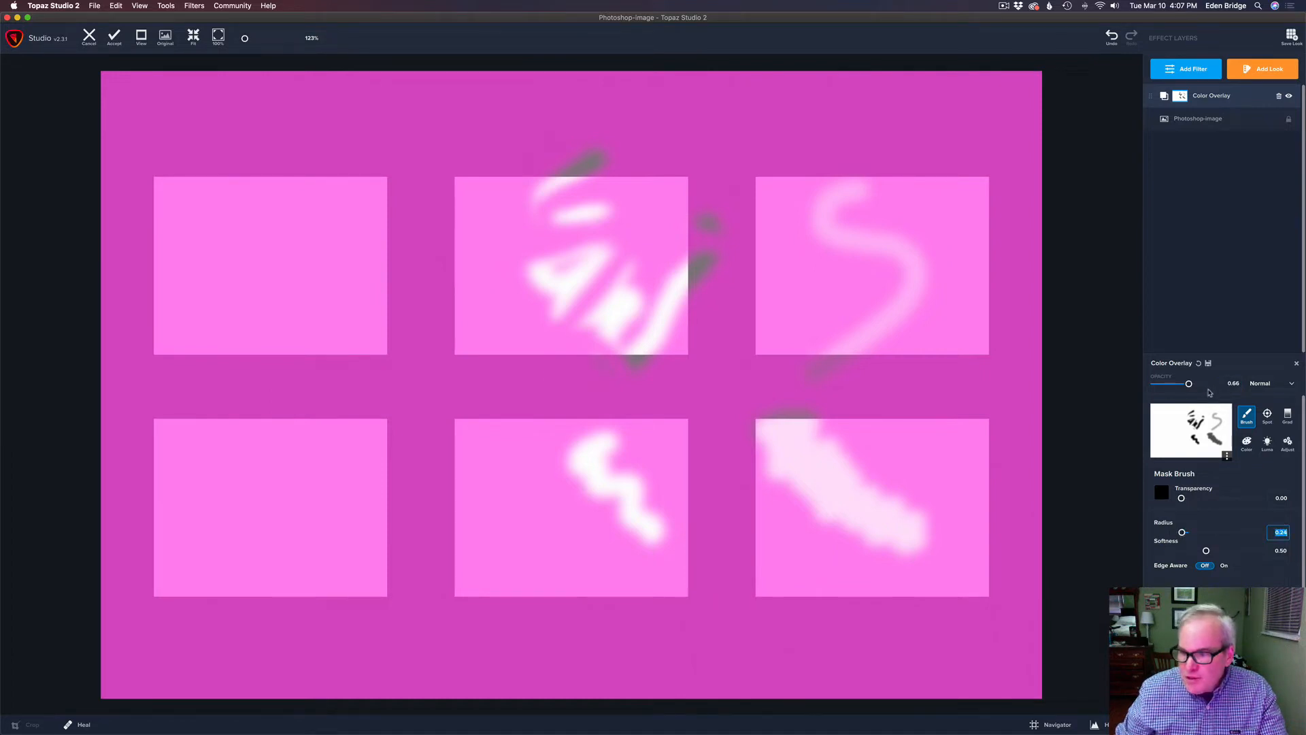
{"action": "left_click_drag", "start_coordinate": [1189, 384], "coordinate": [1202, 386]}
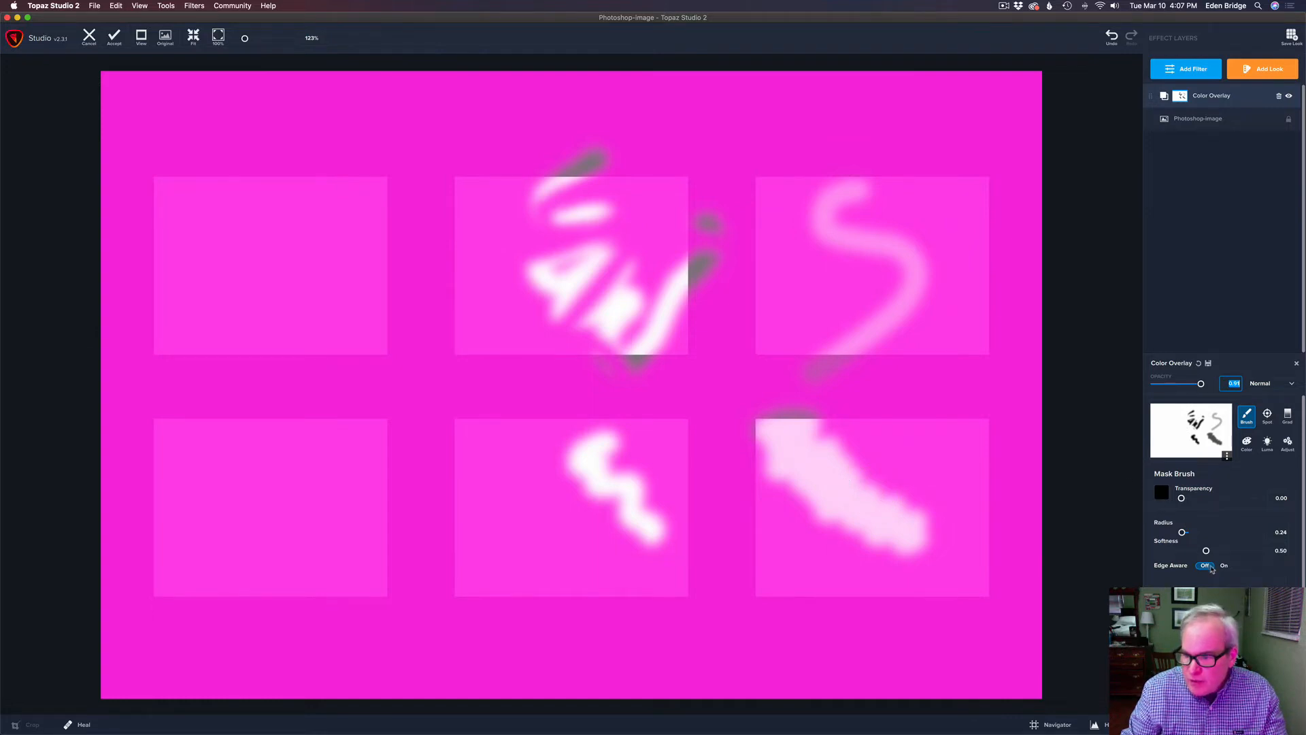
{"action": "mouse_move", "coordinate": [169, 431]}
{"action": "left_mouse_down"}
{"action": "mouse_move", "coordinate": [371, 435]}
{"action": "mouse_move", "coordinate": [366, 583]}
{"action": "mouse_move", "coordinate": [166, 582]}
{"action": "mouse_move", "coordinate": [164, 477]}
{"action": "mouse_move", "coordinate": [165, 458]}
{"action": "mouse_move", "coordinate": [369, 435]}
{"action": "mouse_move", "coordinate": [347, 563]}
{"action": "mouse_move", "coordinate": [335, 475]}
{"action": "mouse_move", "coordinate": [334, 575]}
{"action": "mouse_move", "coordinate": [314, 495]}
{"action": "mouse_move", "coordinate": [274, 545]}
{"action": "mouse_move", "coordinate": [205, 522]}
{"action": "left_mouse_up"}
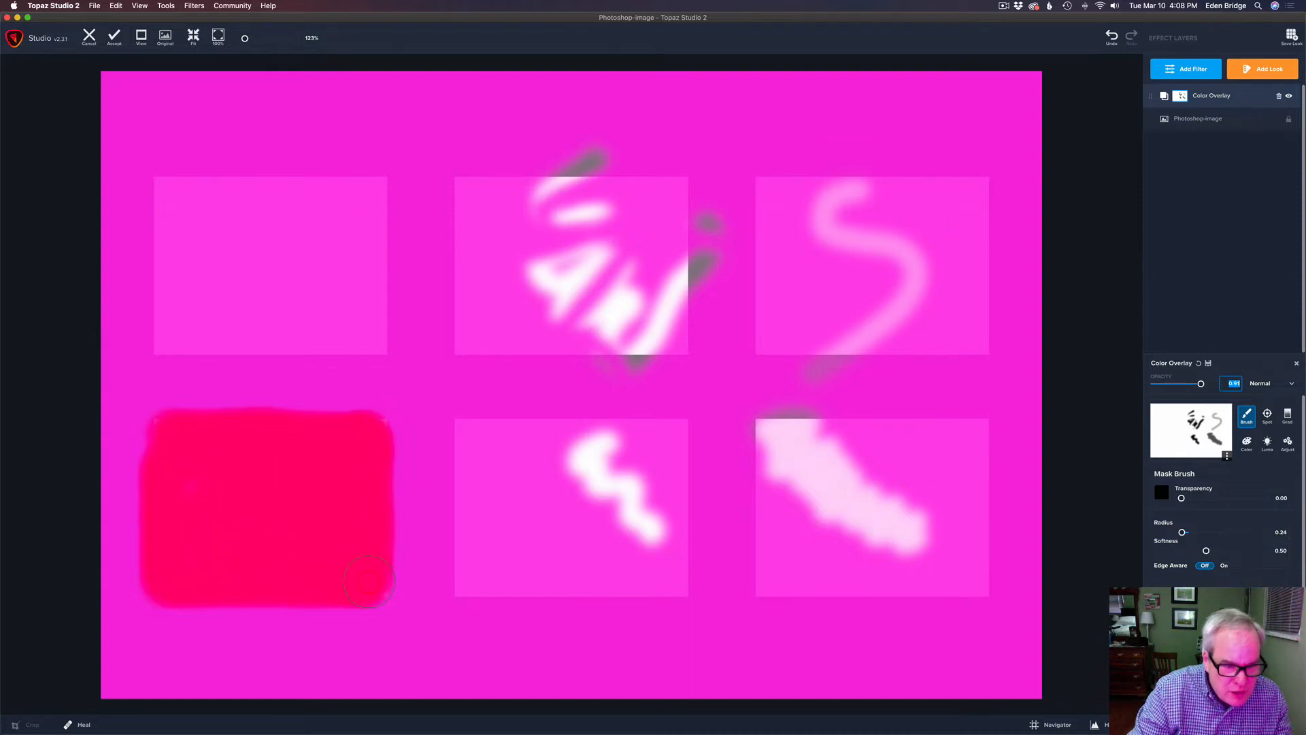
{"action": "left_click_drag", "start_coordinate": [356, 567], "coordinate": [341, 557]}
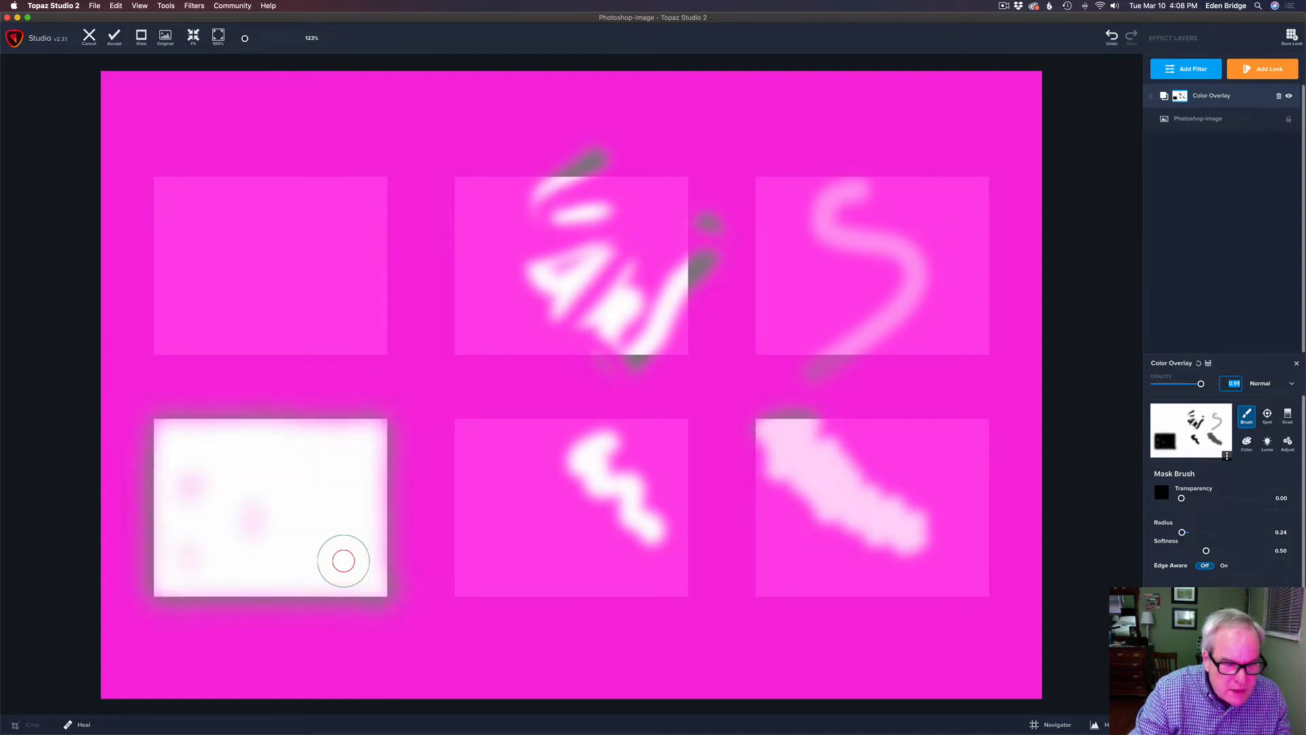
Step: Turn on Edge Aware and mask the overlay out of the whole upper-left rectangle
{"action": "left_click", "coordinate": [589, 463]}
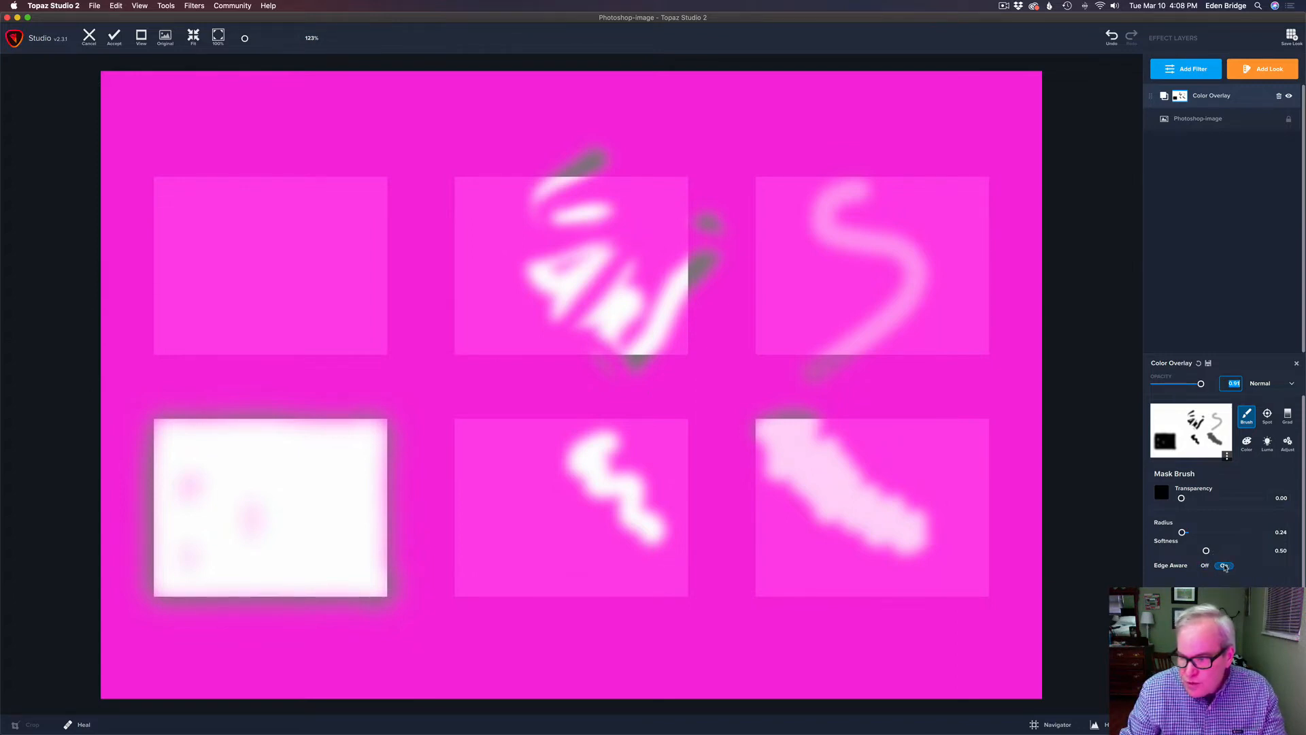
{"action": "left_click", "coordinate": [171, 198]}
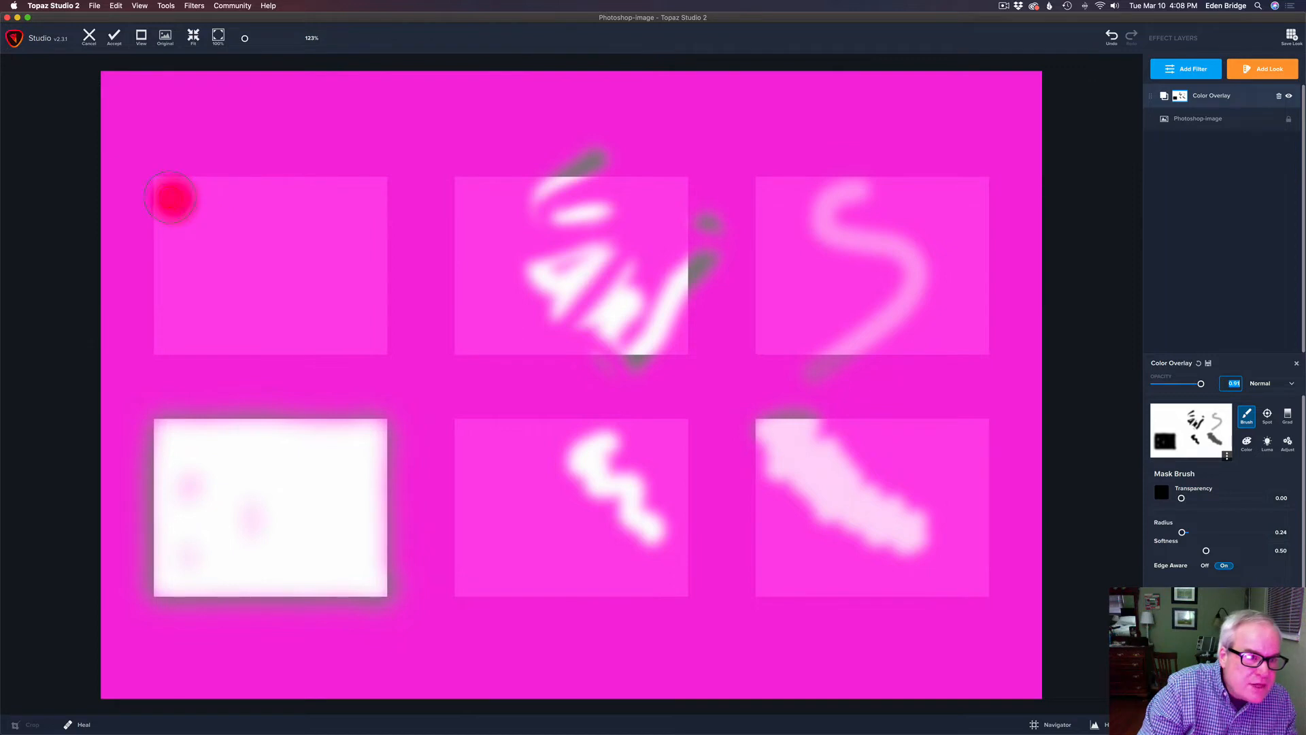
{"action": "mouse_move", "coordinate": [172, 197]}
{"action": "left_mouse_down"}
{"action": "mouse_move", "coordinate": [178, 343]}
{"action": "mouse_move", "coordinate": [366, 337]}
{"action": "mouse_move", "coordinate": [372, 196]}
{"action": "mouse_move", "coordinate": [205, 193]}
{"action": "mouse_move", "coordinate": [204, 299]}
{"action": "mouse_move", "coordinate": [228, 224]}
{"action": "mouse_move", "coordinate": [259, 235]}
{"action": "mouse_move", "coordinate": [286, 317]}
{"action": "mouse_move", "coordinate": [344, 243]}
{"action": "mouse_move", "coordinate": [349, 344]}
{"action": "left_mouse_up"}
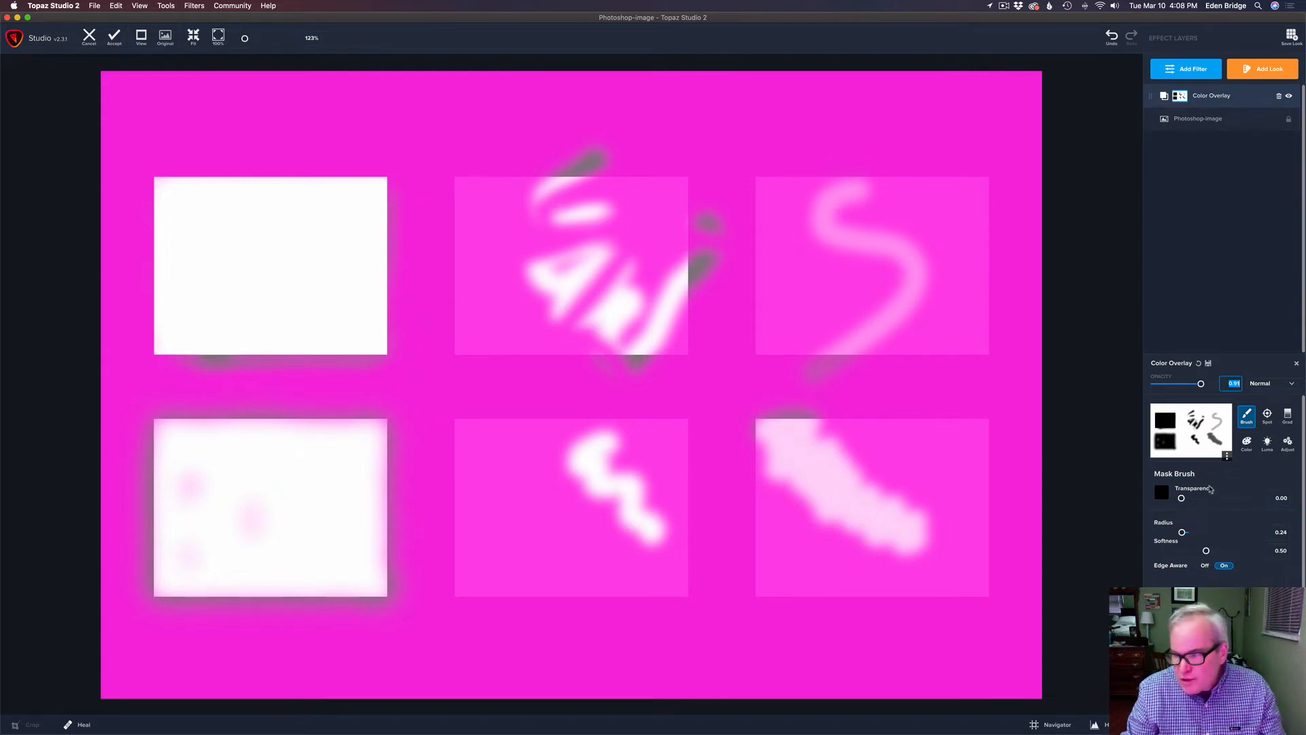
Step: Set the brush transparency to 1.00 and radius to 0.11, and paint the overlay back along the upper-left rectangle's lower edge
{"action": "left_click_drag", "start_coordinate": [1182, 498], "coordinate": [1261, 500]}
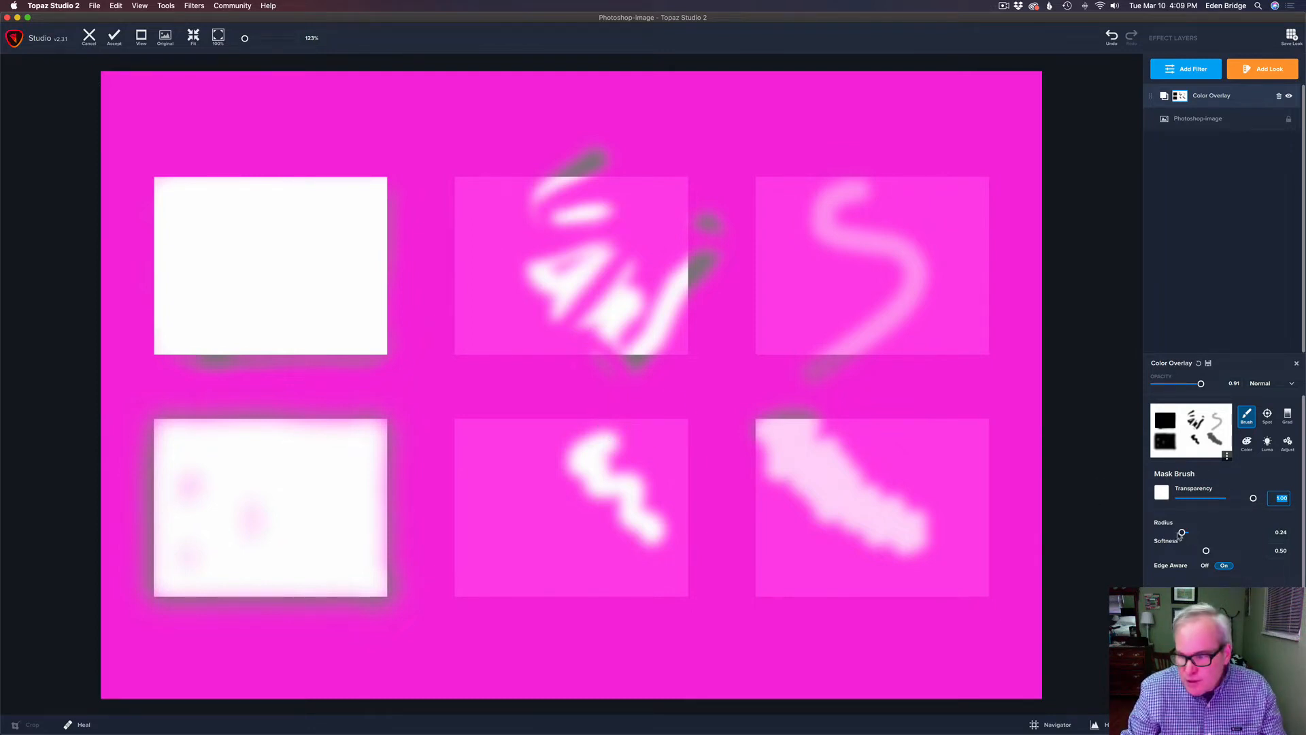
{"action": "left_click_drag", "start_coordinate": [1181, 533], "coordinate": [1169, 533]}
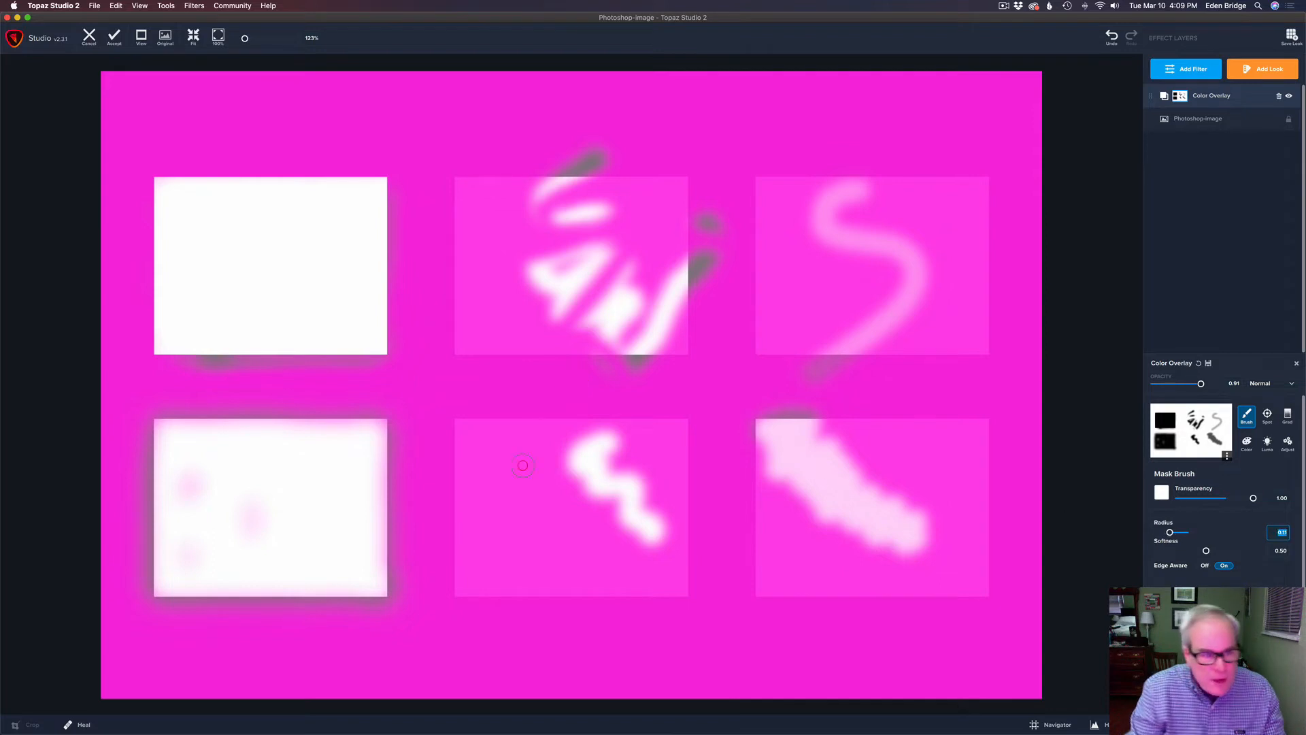
{"action": "left_click_drag", "start_coordinate": [167, 367], "coordinate": [373, 370]}
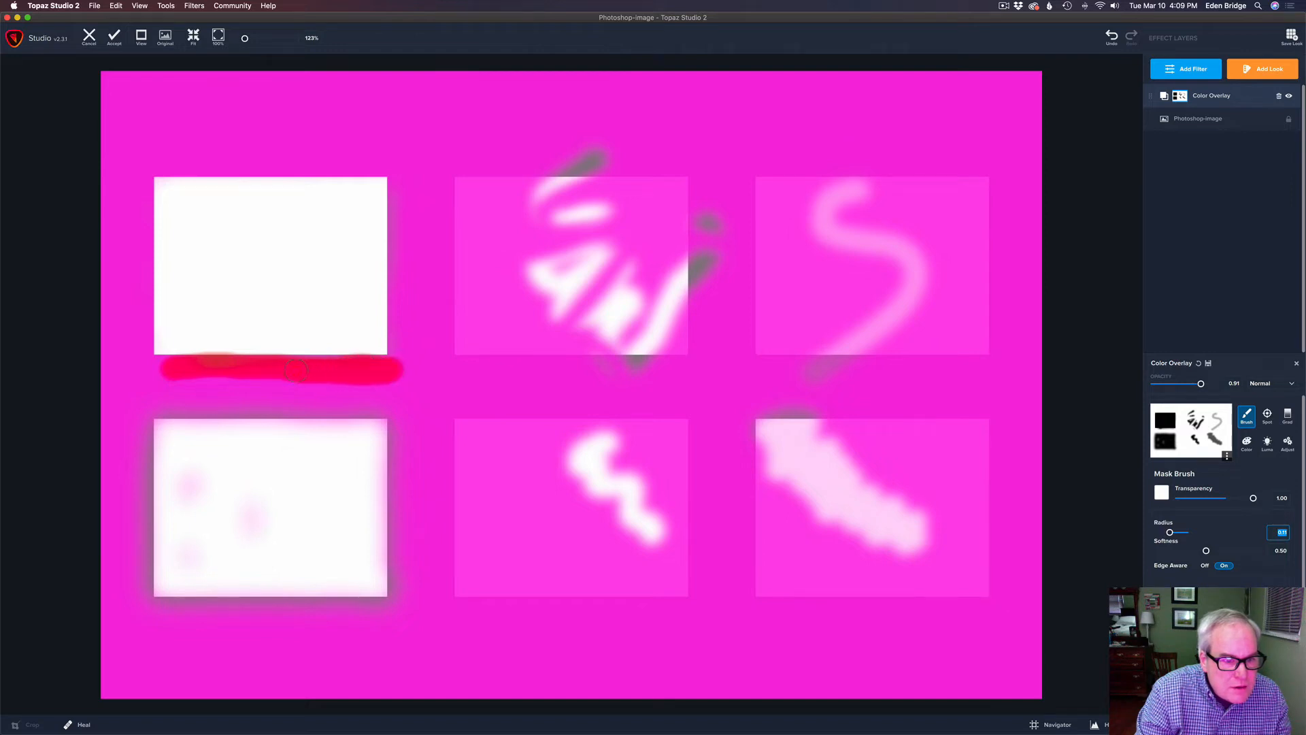
{"action": "left_click_drag", "start_coordinate": [163, 373], "coordinate": [149, 371]}
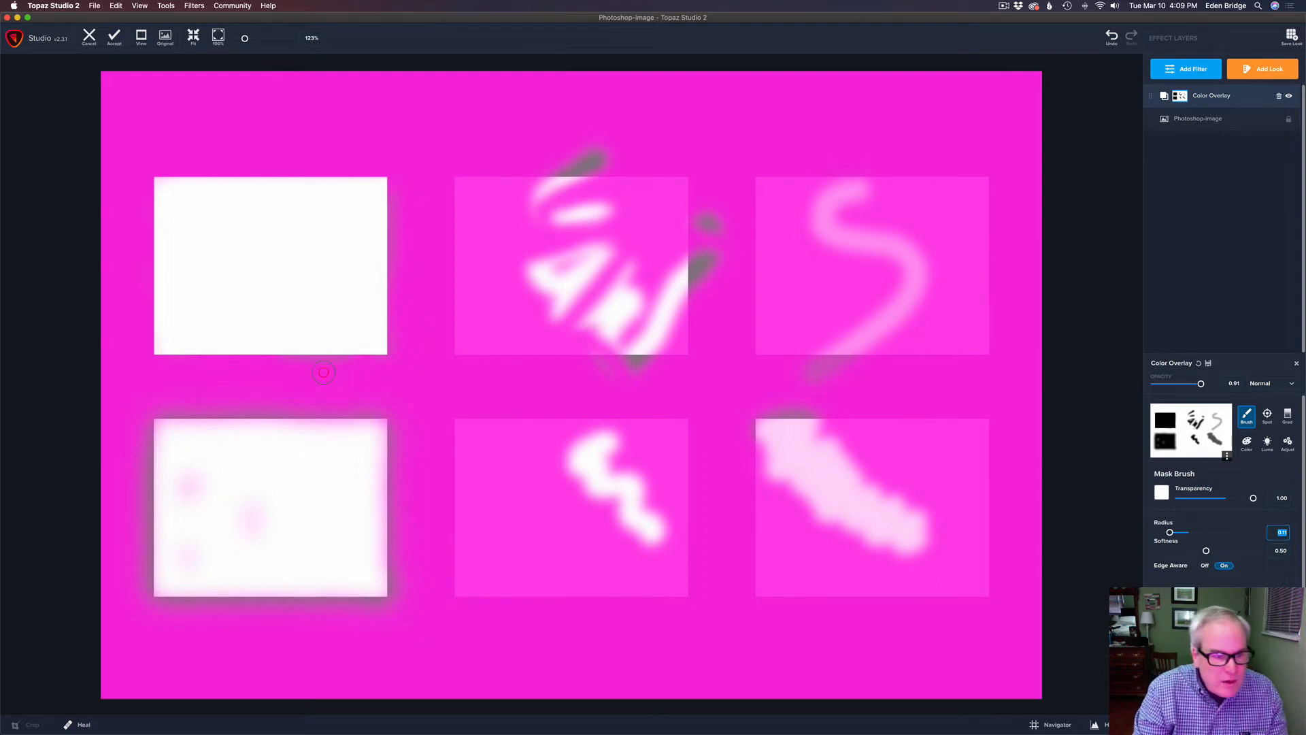
Step: Paint the overlay back around the two left rectangles' outer edges, and mask out the spill inside the lower-left one at transparency 0.00
{"action": "left_click_drag", "start_coordinate": [287, 362], "coordinate": [366, 365]}
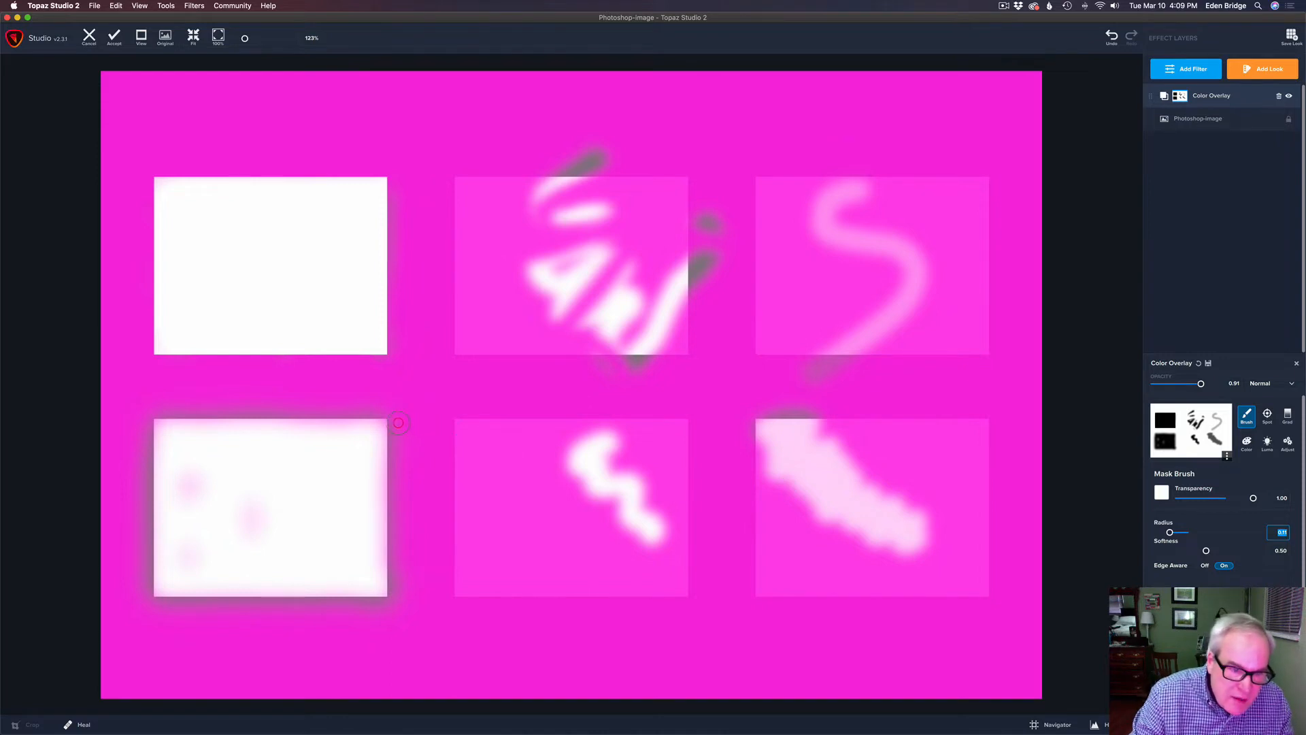
{"action": "left_click_drag", "start_coordinate": [398, 422], "coordinate": [395, 600]}
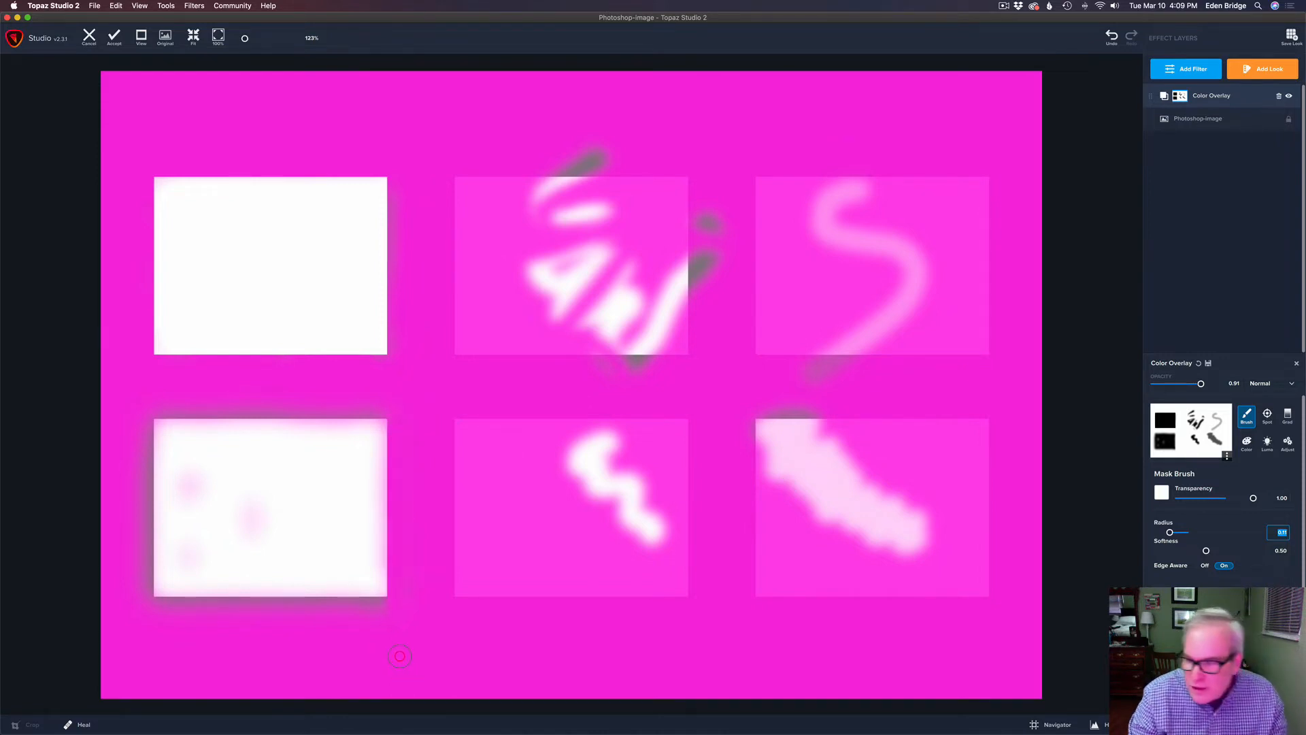
{"action": "mouse_move", "coordinate": [153, 607]}
{"action": "left_mouse_down"}
{"action": "mouse_move", "coordinate": [400, 608]}
{"action": "mouse_move", "coordinate": [295, 610]}
{"action": "mouse_move", "coordinate": [383, 608]}
{"action": "mouse_move", "coordinate": [318, 600]}
{"action": "left_mouse_up"}
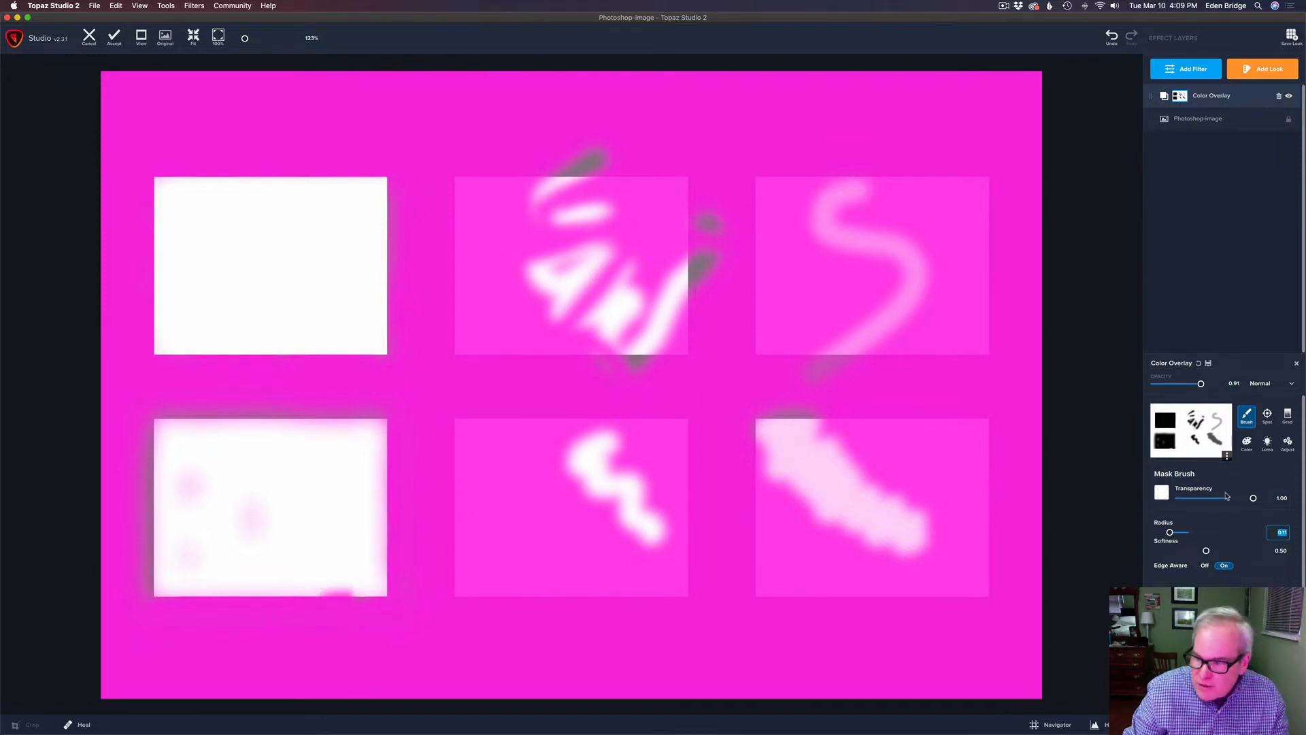
{"action": "left_click_drag", "start_coordinate": [1252, 500], "coordinate": [1178, 499]}
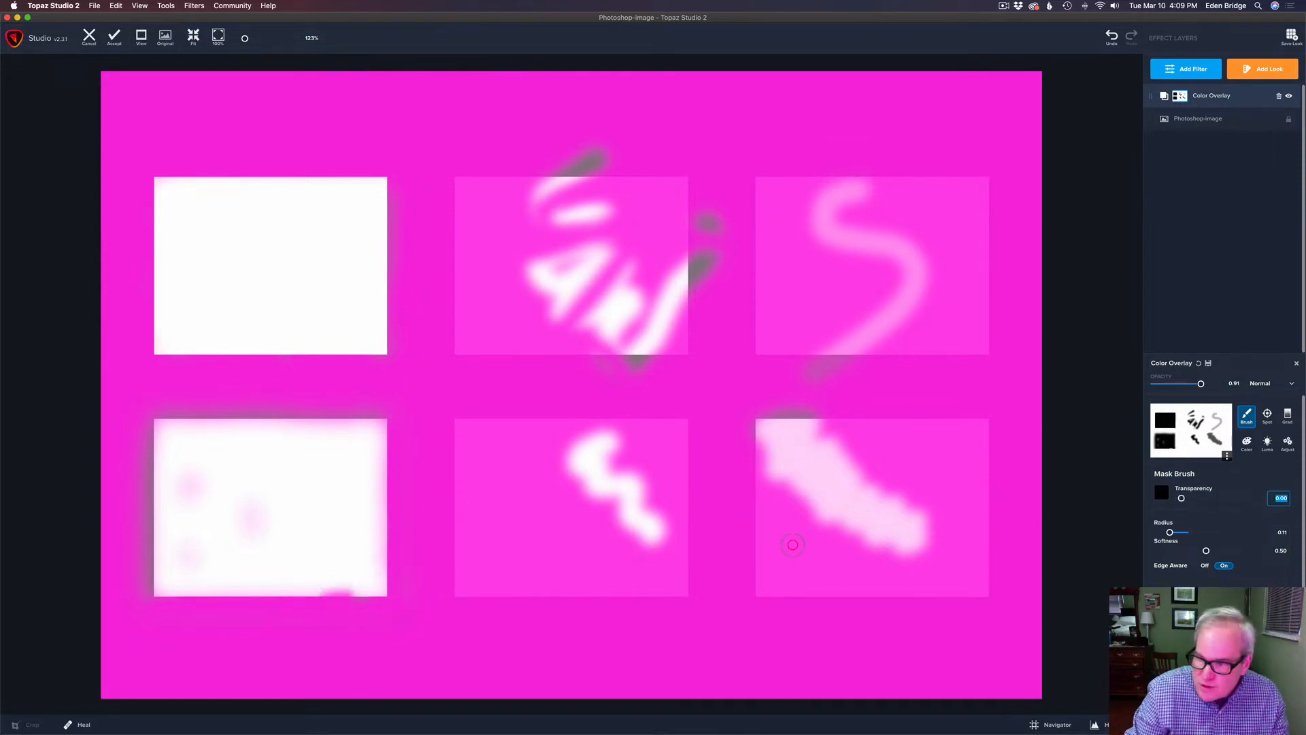
{"action": "left_click_drag", "start_coordinate": [307, 586], "coordinate": [361, 590]}
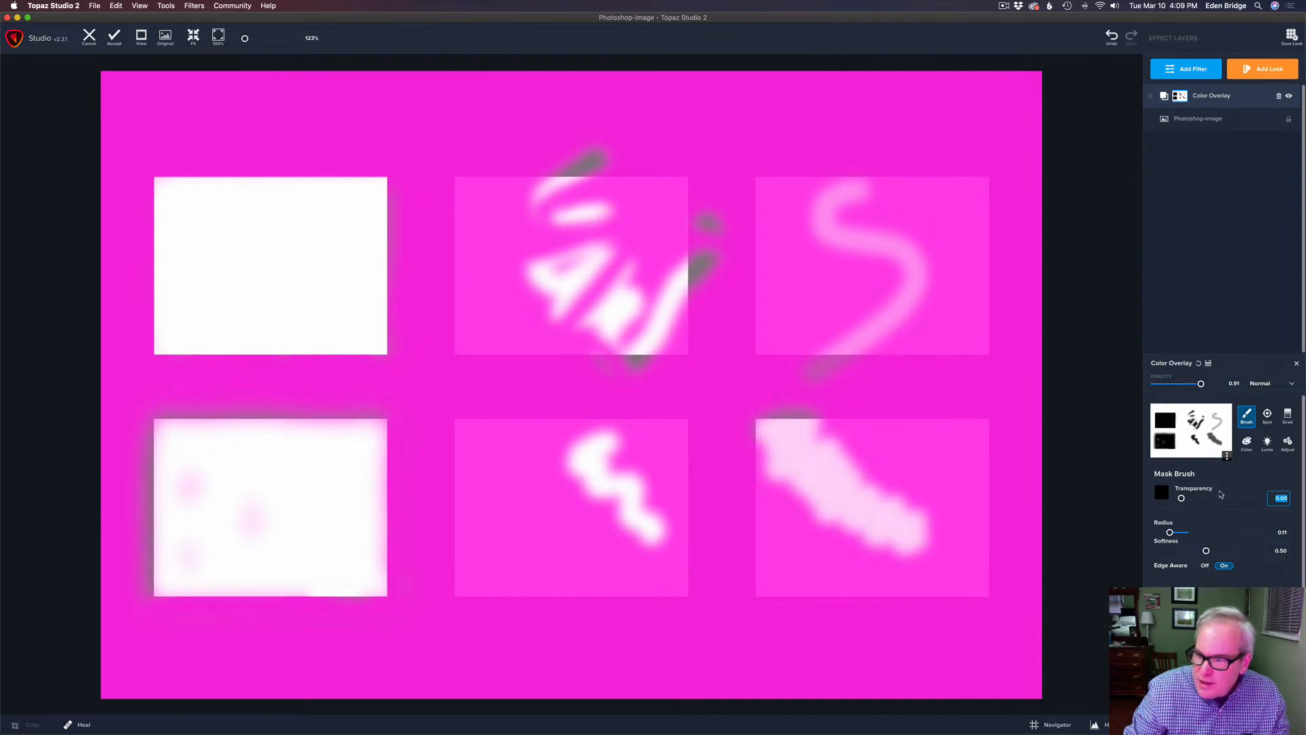
Step: Set the brush transparency to 1.00 and paint the overlay back outside the lower-left rectangle's left and upper edges, plus a short vertical stroke inside it
{"action": "left_click_drag", "start_coordinate": [1182, 498], "coordinate": [1268, 504]}
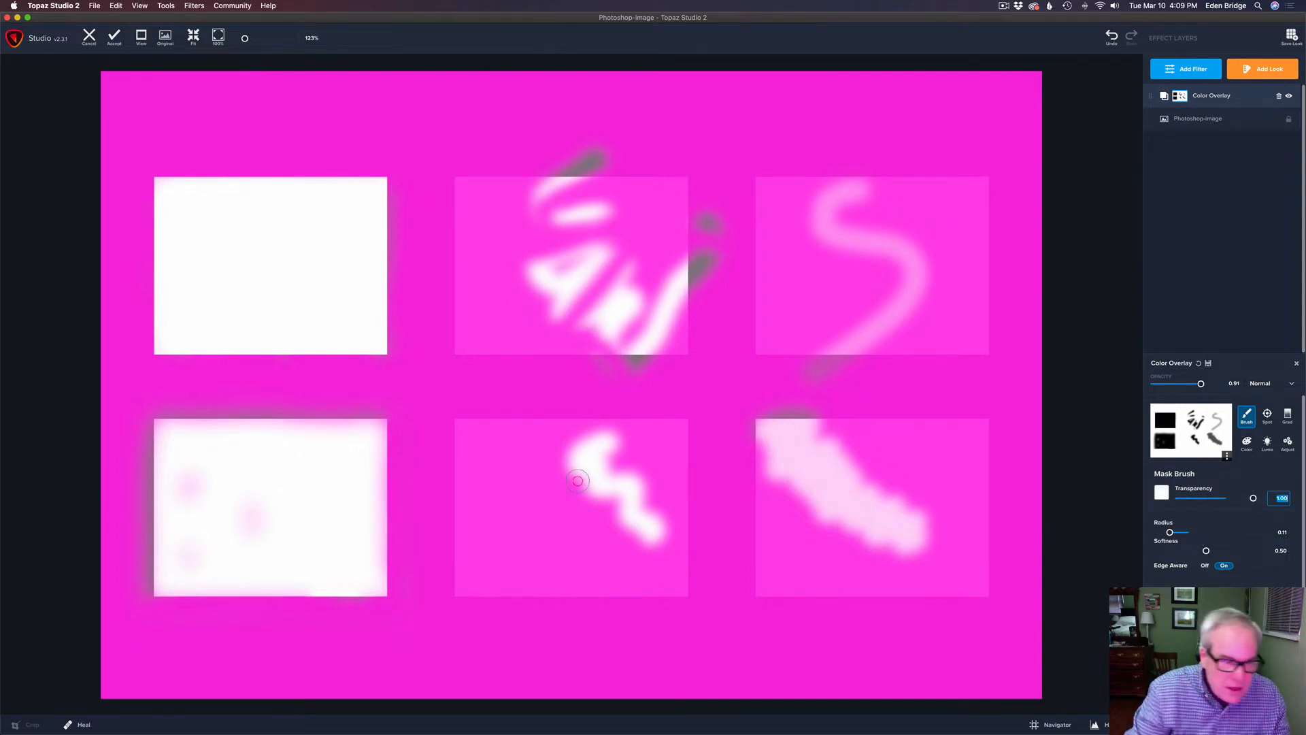
{"action": "left_click_drag", "start_coordinate": [142, 414], "coordinate": [143, 605]}
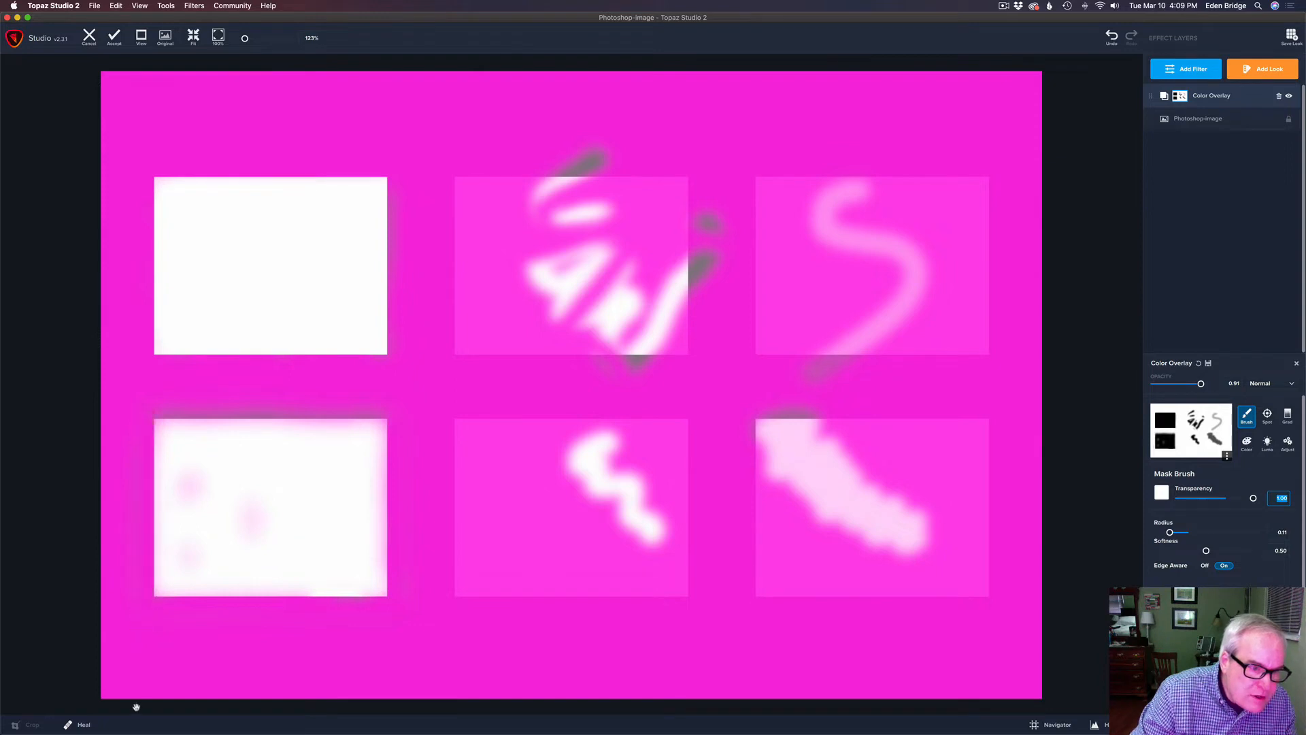
{"action": "left_click_drag", "start_coordinate": [151, 406], "coordinate": [387, 410]}
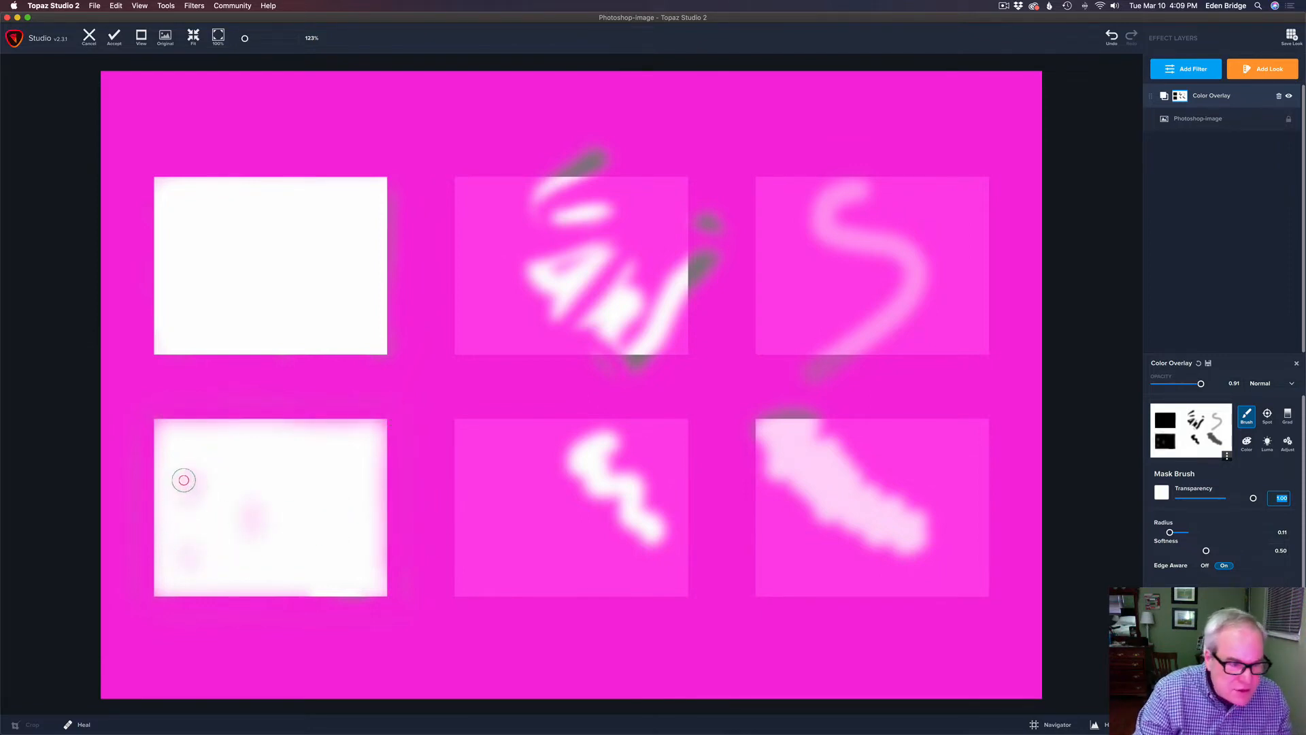
{"action": "left_click_drag", "start_coordinate": [185, 477], "coordinate": [191, 530]}
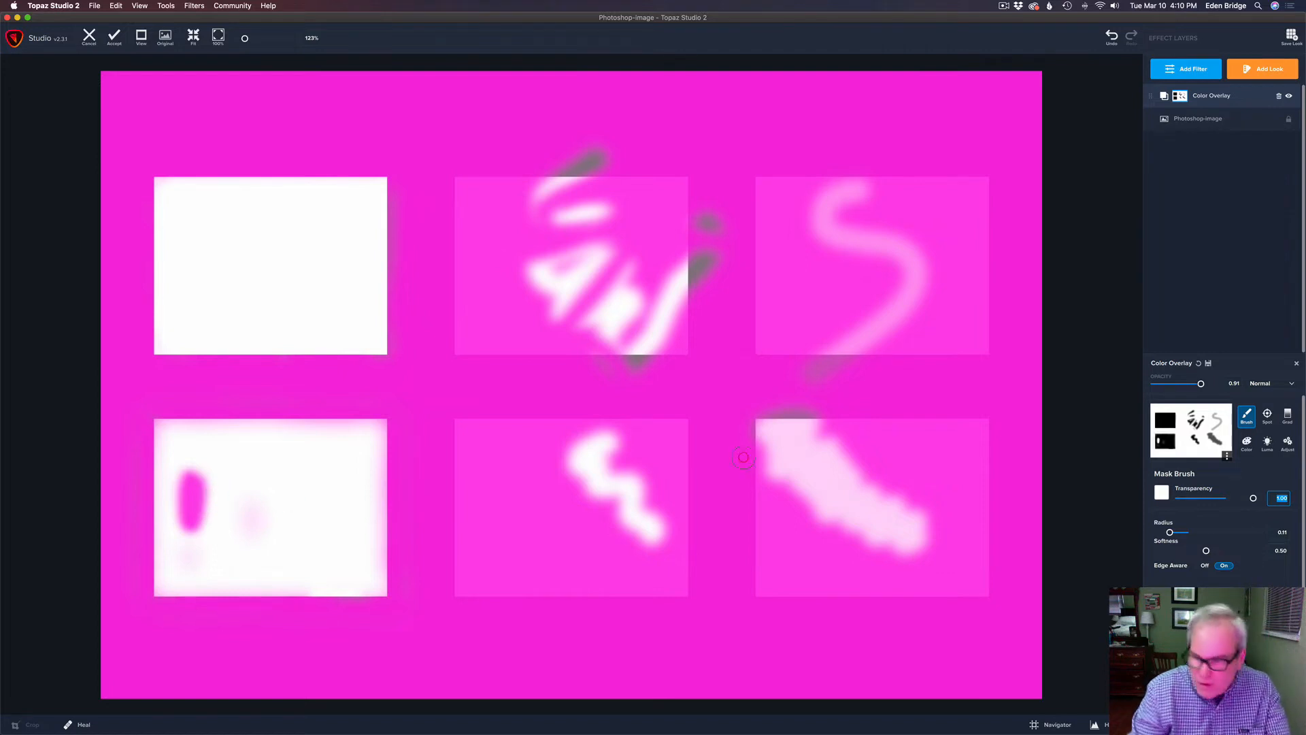
Step: Set the brush transparency to 0.00 and mask out all leftover pink inside the lower-left rectangle, including along its lower and upper edges
{"action": "left_click_drag", "start_coordinate": [1253, 499], "coordinate": [1181, 498]}
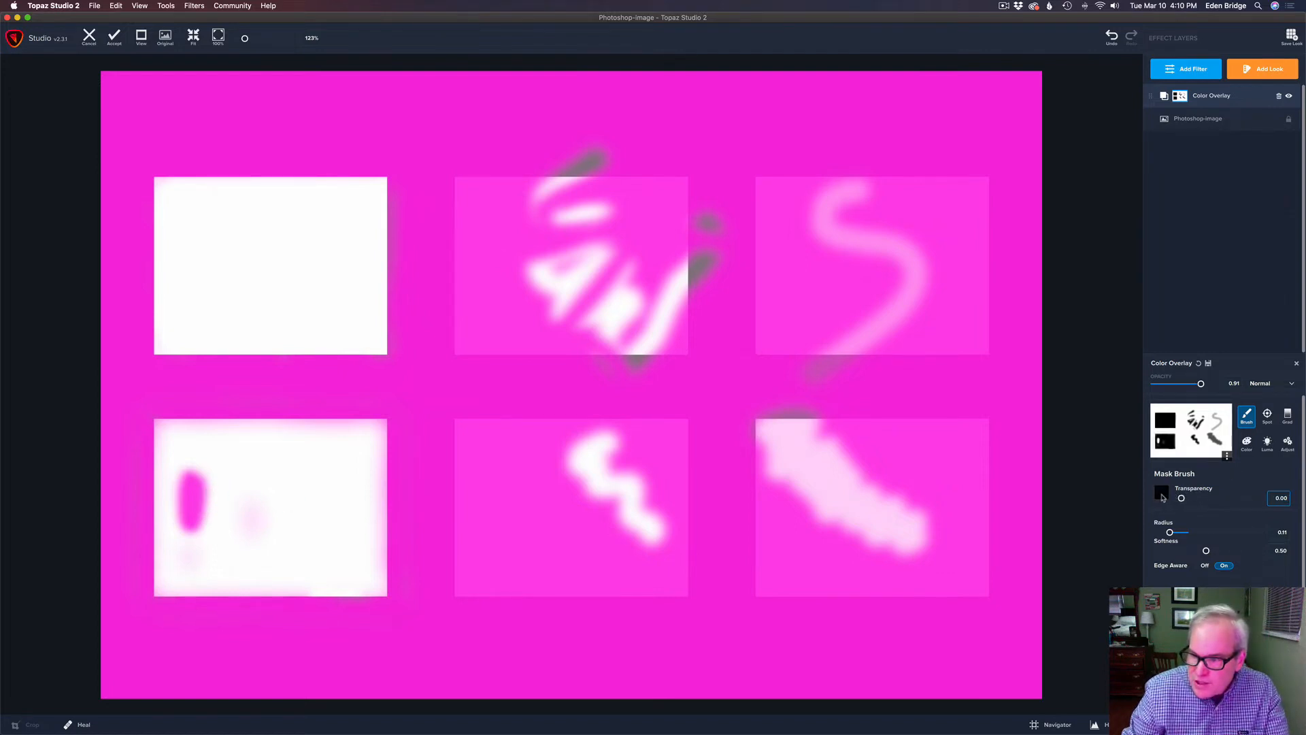
{"action": "mouse_move", "coordinate": [194, 483]}
{"action": "left_mouse_down"}
{"action": "mouse_move", "coordinate": [184, 530]}
{"action": "mouse_move", "coordinate": [208, 469]}
{"action": "mouse_move", "coordinate": [228, 544]}
{"action": "mouse_move", "coordinate": [263, 536]}
{"action": "mouse_move", "coordinate": [228, 480]}
{"action": "mouse_move", "coordinate": [191, 469]}
{"action": "mouse_move", "coordinate": [227, 524]}
{"action": "mouse_move", "coordinate": [164, 585]}
{"action": "mouse_move", "coordinate": [178, 575]}
{"action": "left_mouse_up"}
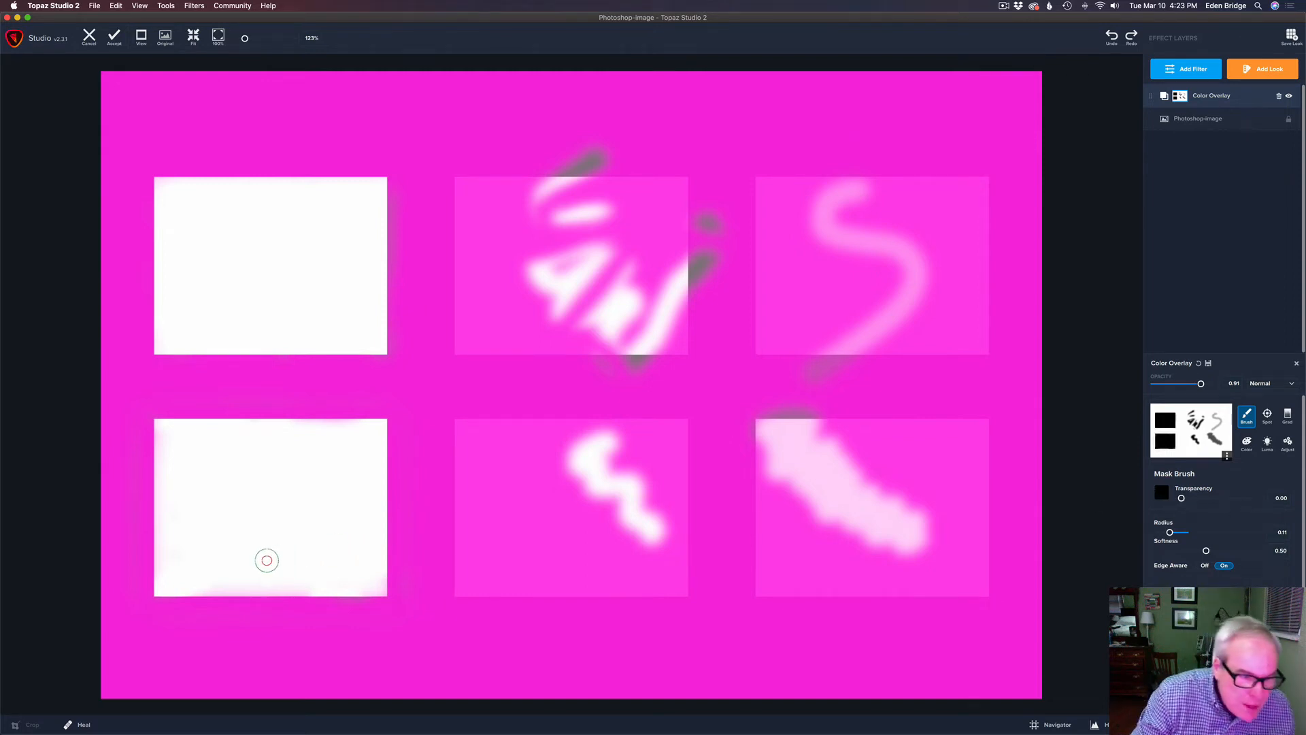
{"action": "left_click_drag", "start_coordinate": [179, 583], "coordinate": [377, 589]}
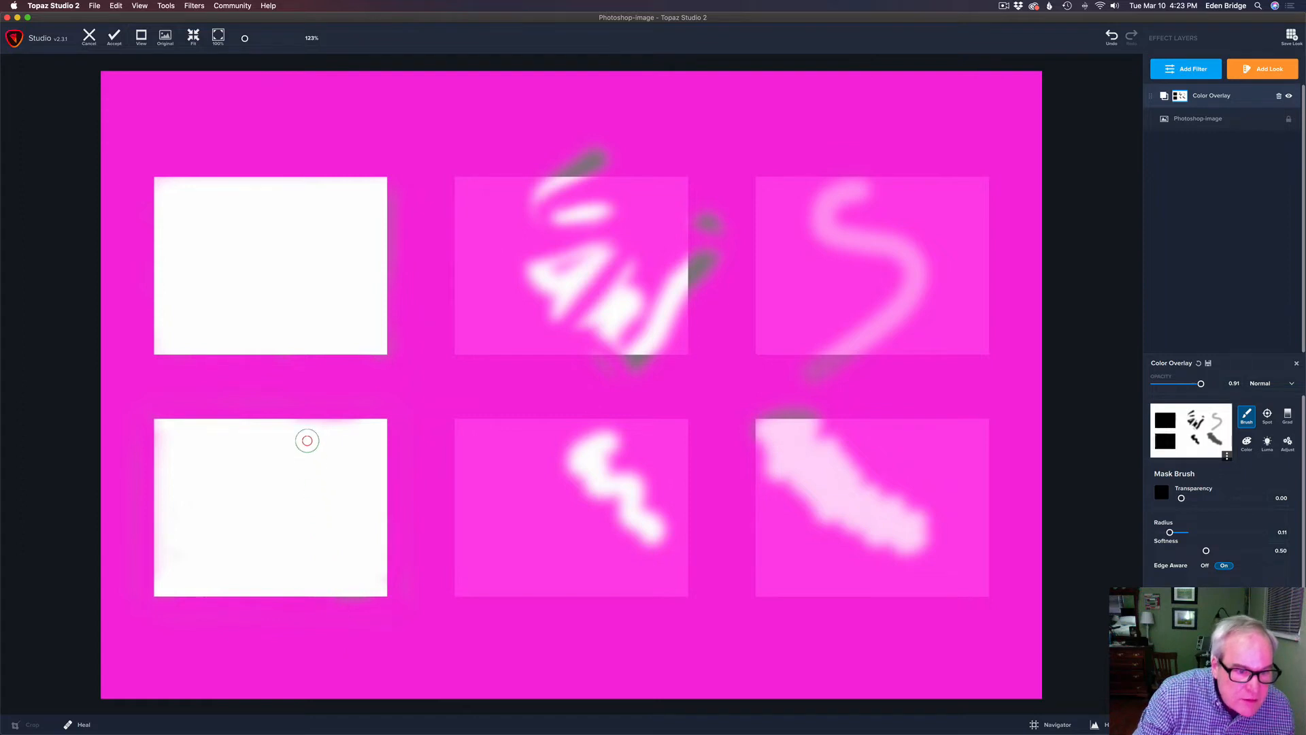
{"action": "left_click_drag", "start_coordinate": [293, 434], "coordinate": [374, 430]}
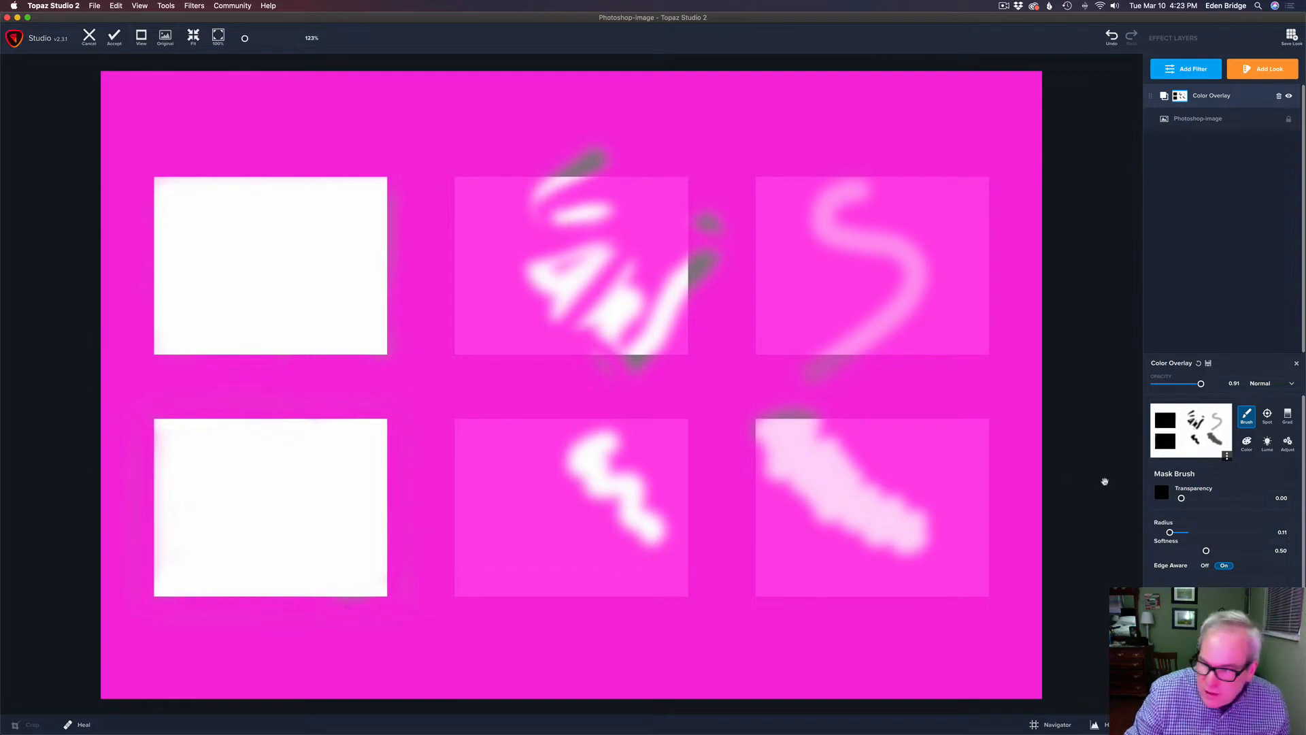
Step: Touch up the lower-left rectangle's edges with a 0.06 radius brush, at transparency 1.00 outside the lower edge and 0.00 inside the left edge
{"action": "left_click_drag", "start_coordinate": [1182, 498], "coordinate": [1244, 513]}
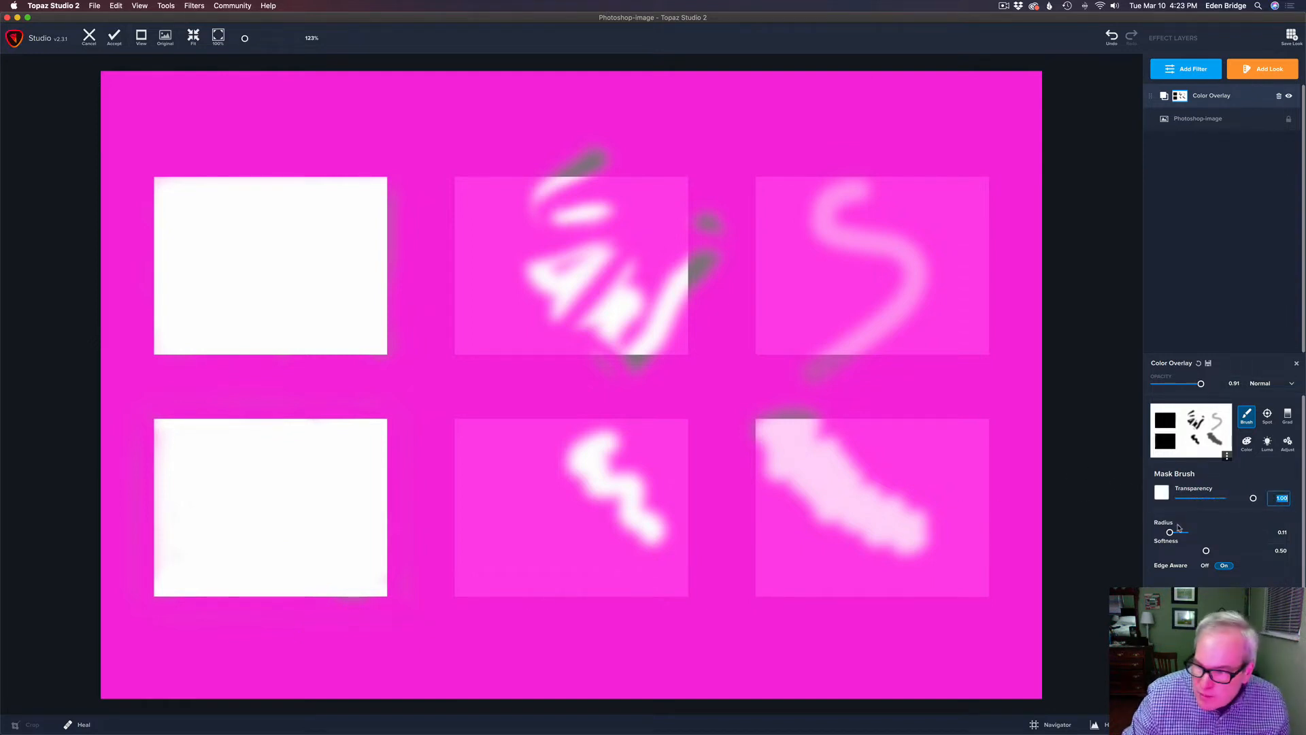
{"action": "left_click_drag", "start_coordinate": [1174, 534], "coordinate": [1166, 533]}
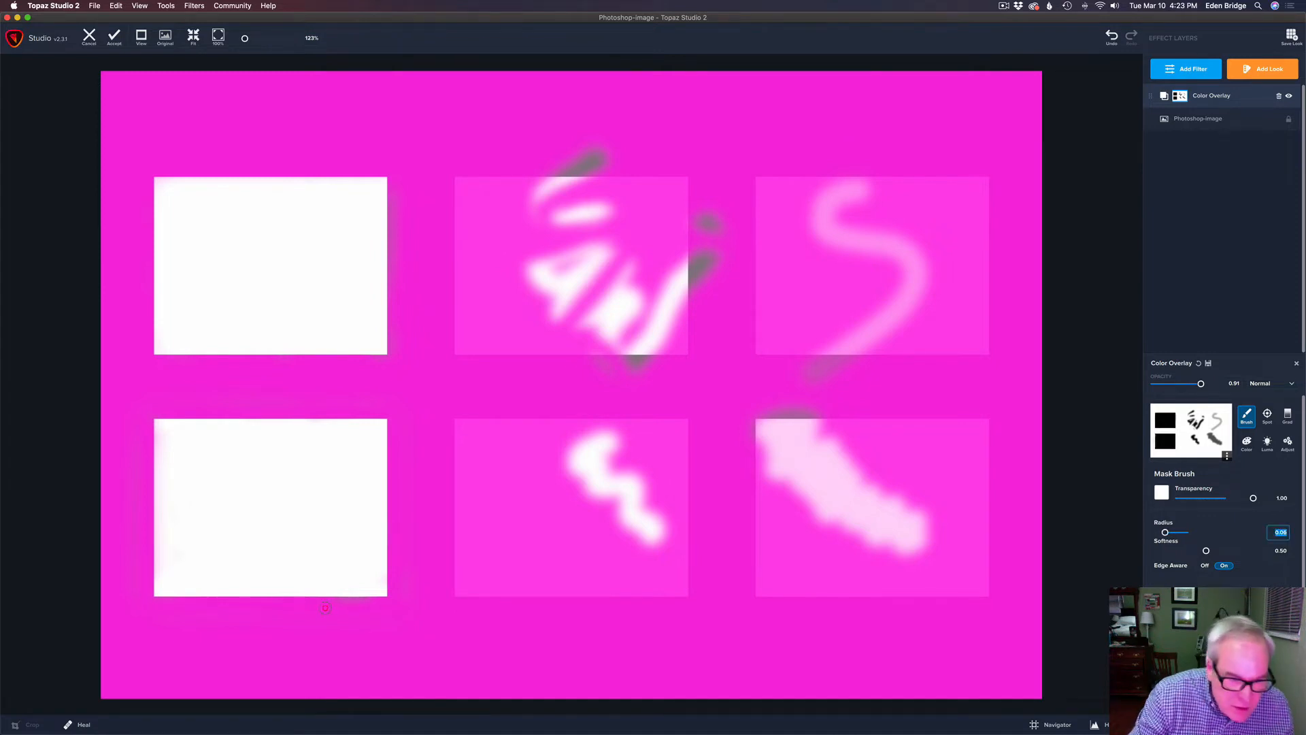
{"action": "left_click_drag", "start_coordinate": [329, 604], "coordinate": [386, 602]}
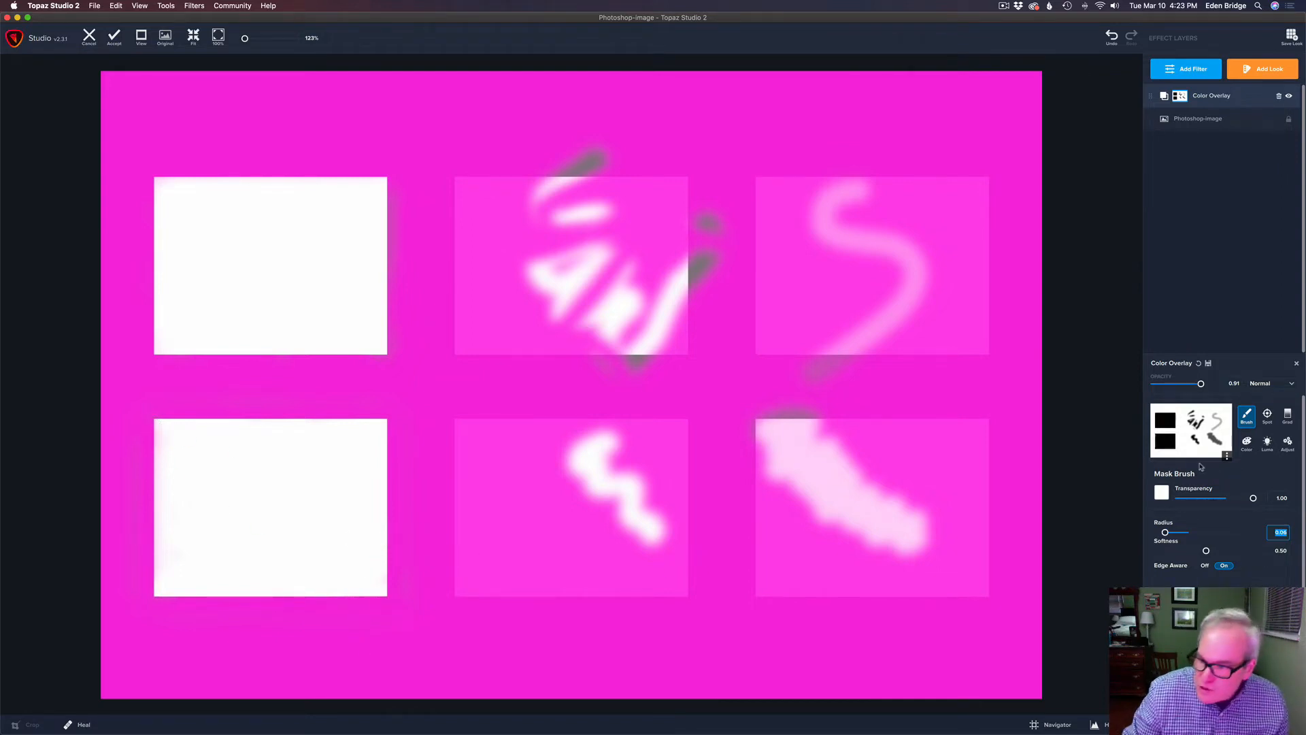
{"action": "left_click_drag", "start_coordinate": [1254, 498], "coordinate": [1181, 499]}
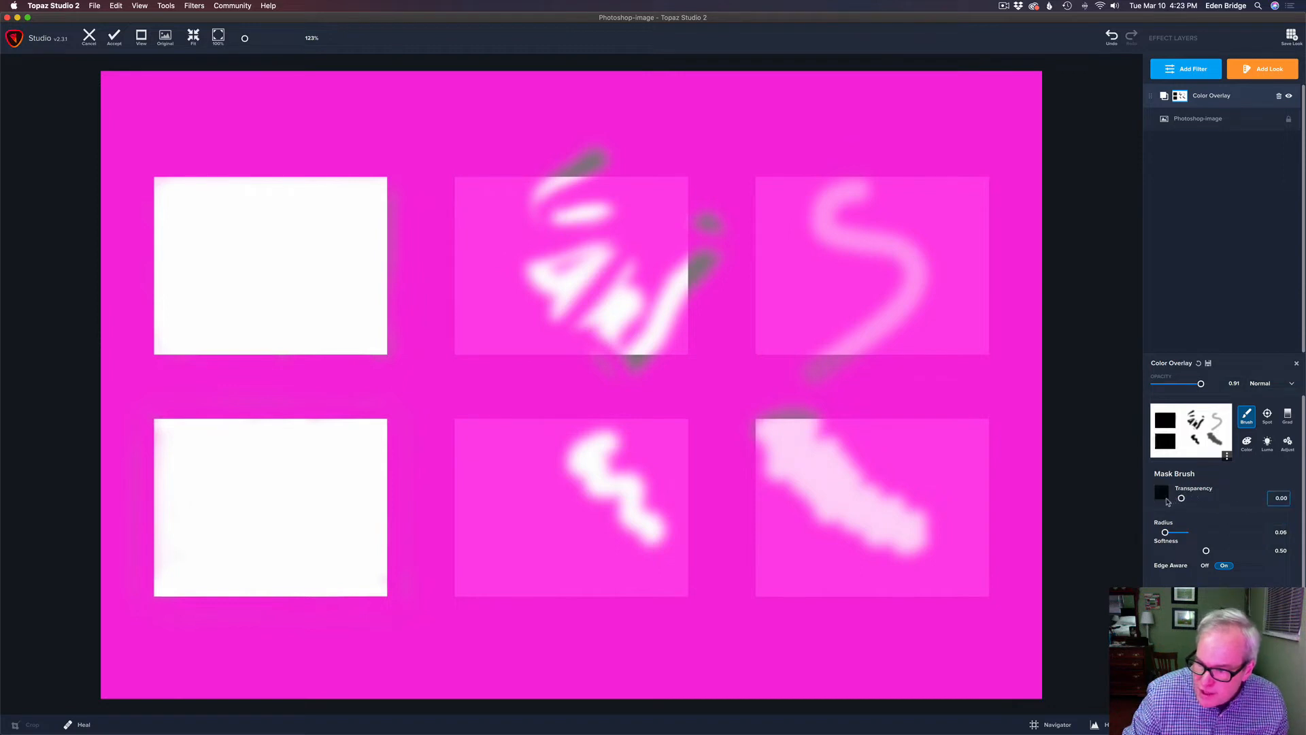
{"action": "left_click_drag", "start_coordinate": [160, 424], "coordinate": [159, 482]}
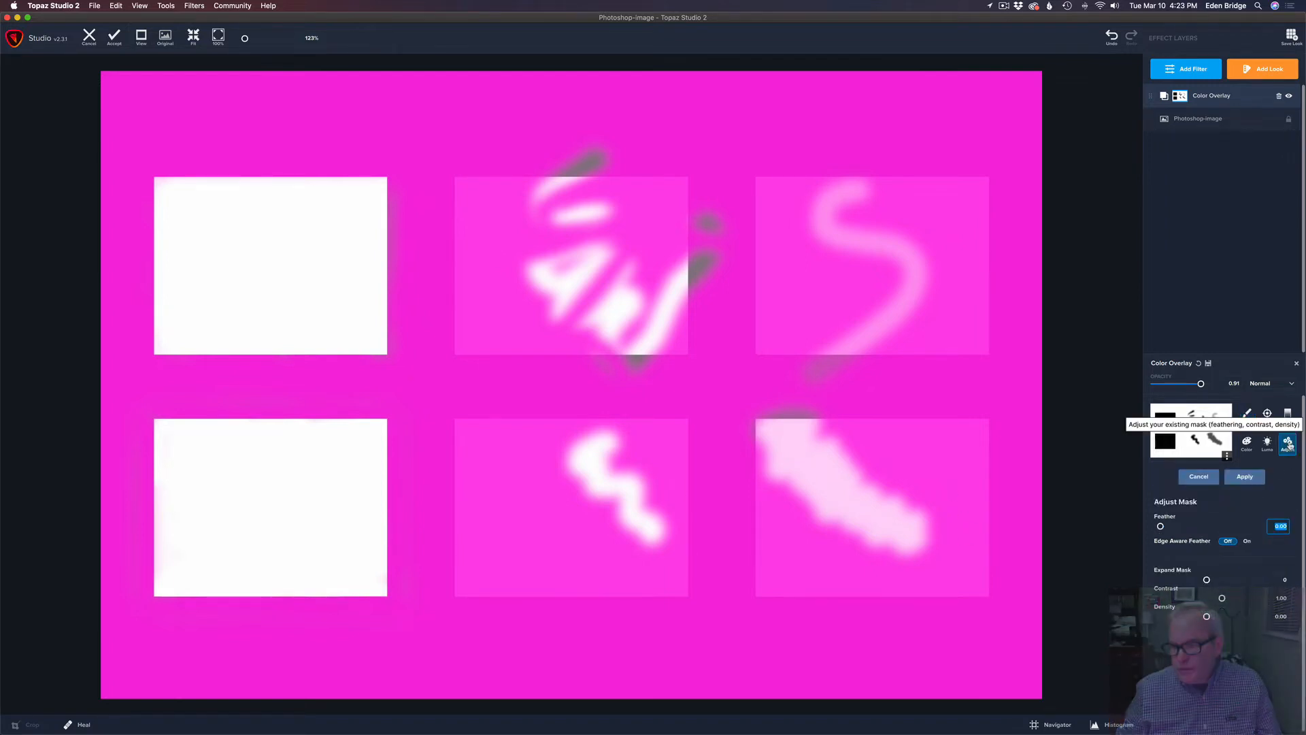
Step: Open the mask adjustments and try density values of 0.20 and 0.38 before bringing the density back to about zero
{"action": "left_click", "coordinate": [1287, 443]}
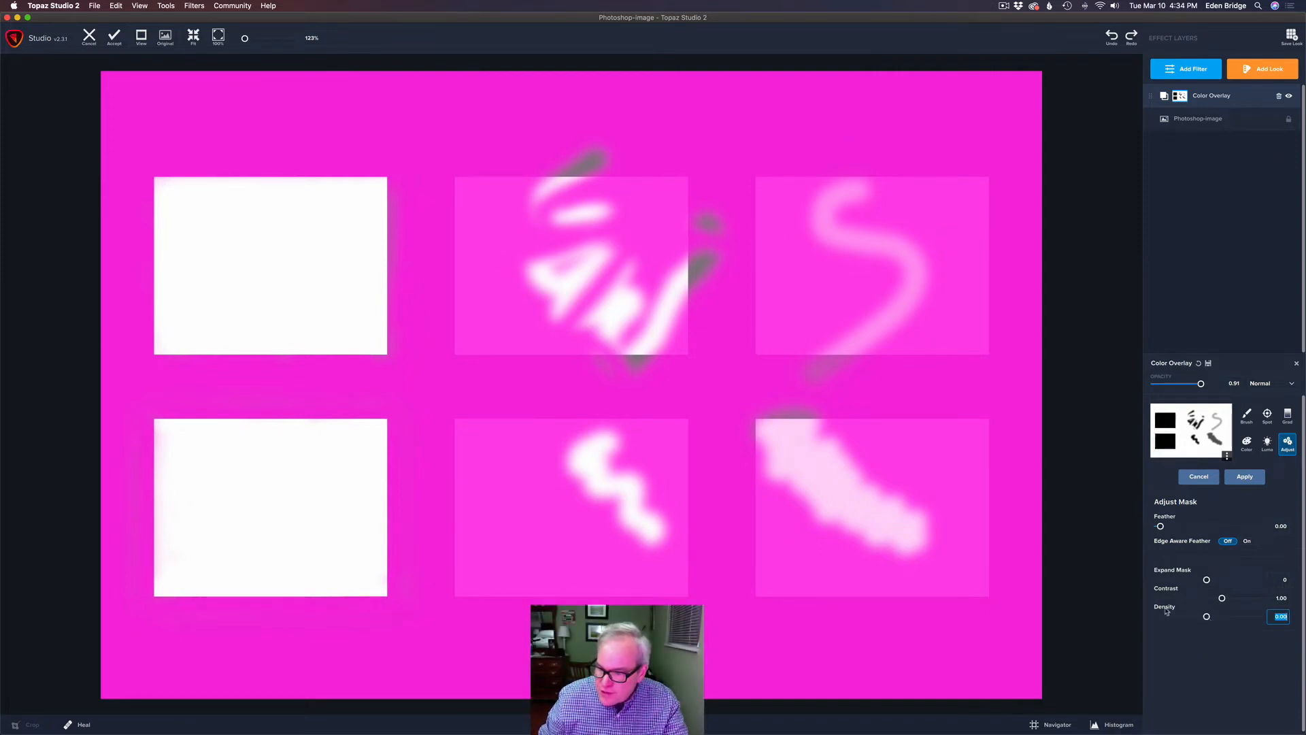
{"action": "left_click_drag", "start_coordinate": [1206, 617], "coordinate": [1206, 617]}
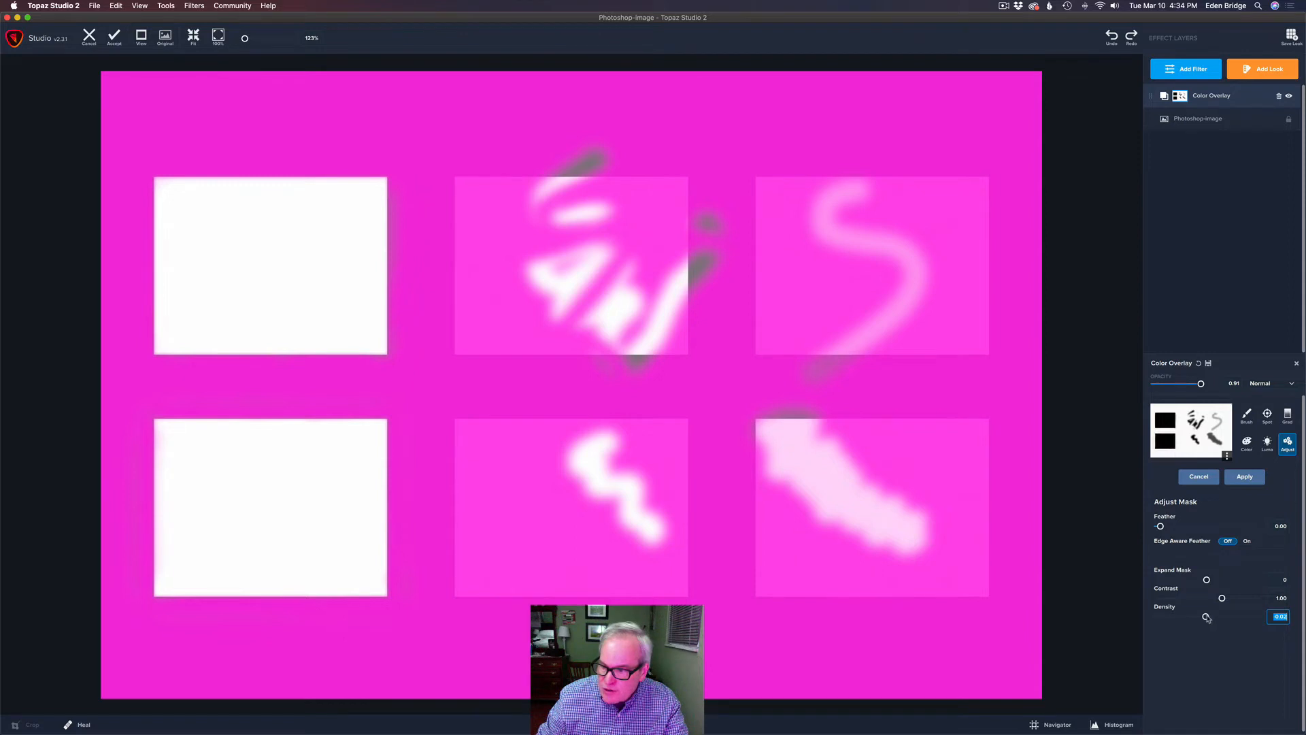
{"action": "left_click_drag", "start_coordinate": [1207, 618], "coordinate": [1216, 618]}
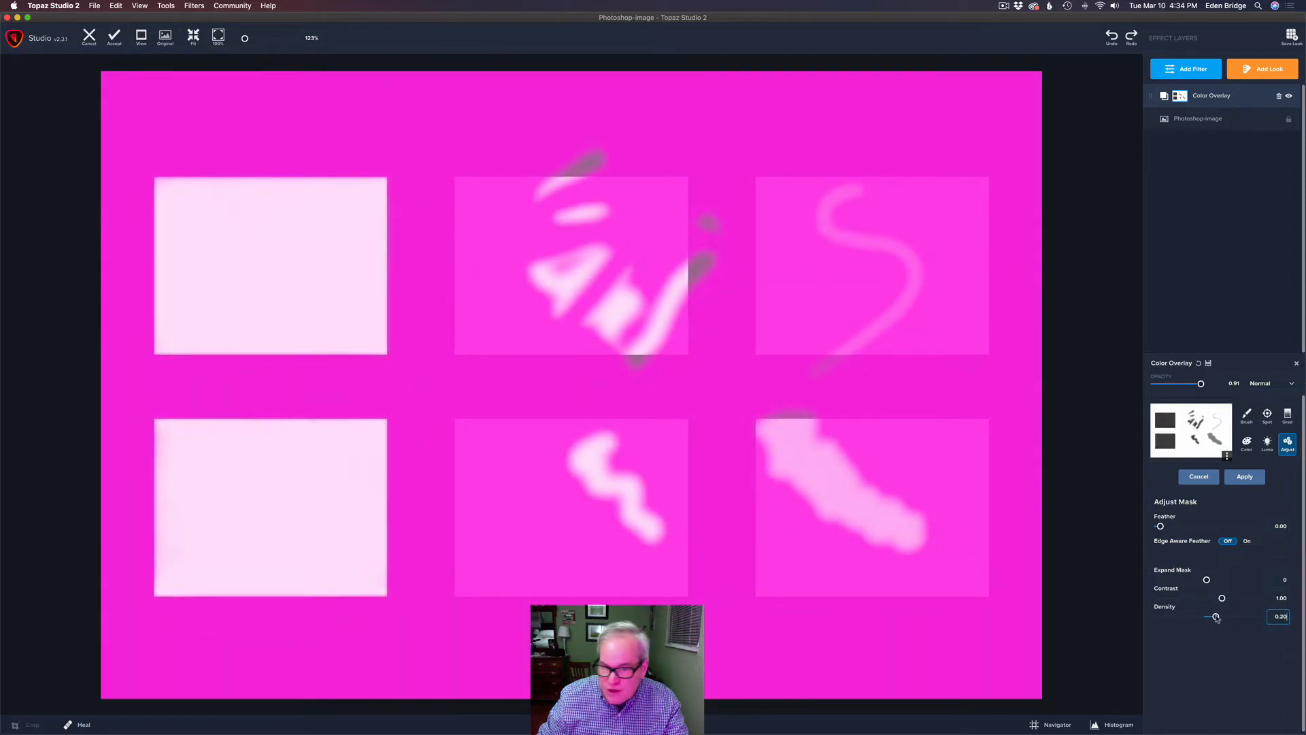
{"action": "left_click_drag", "start_coordinate": [1216, 618], "coordinate": [1225, 619]}
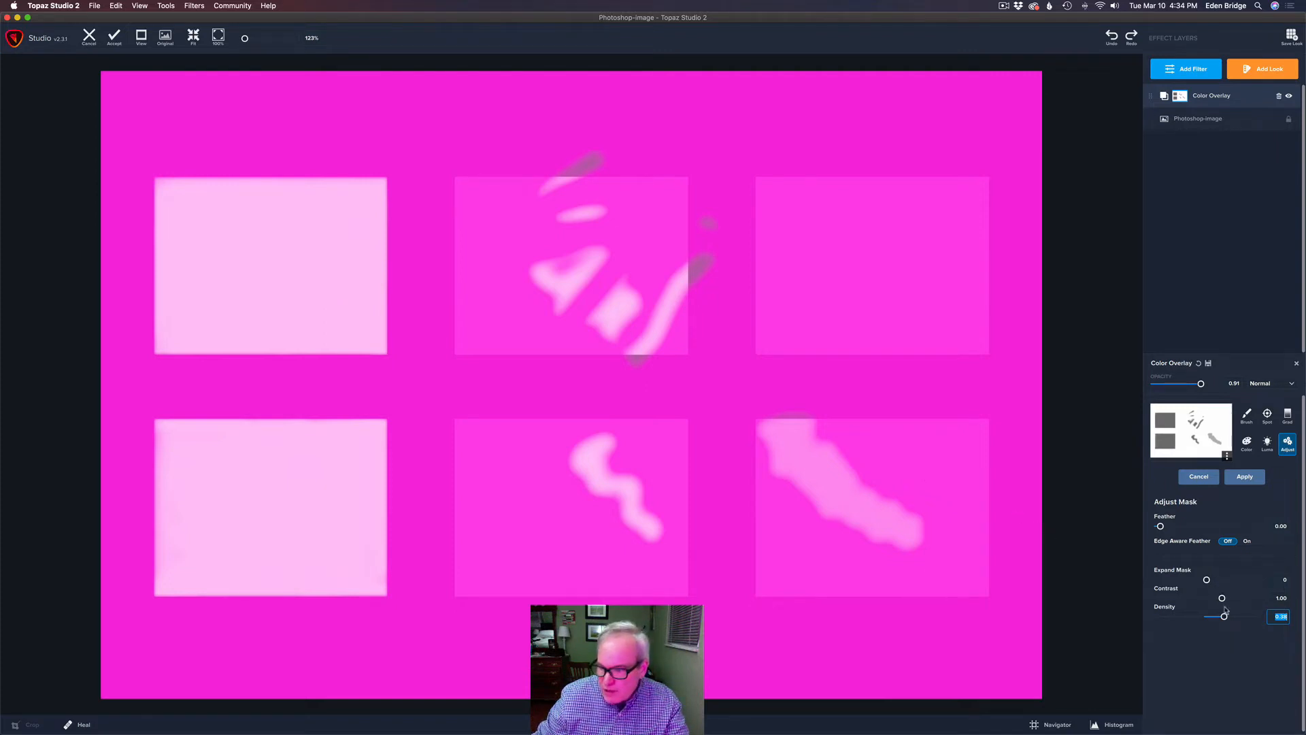
{"action": "left_click_drag", "start_coordinate": [1223, 617], "coordinate": [1206, 618]}
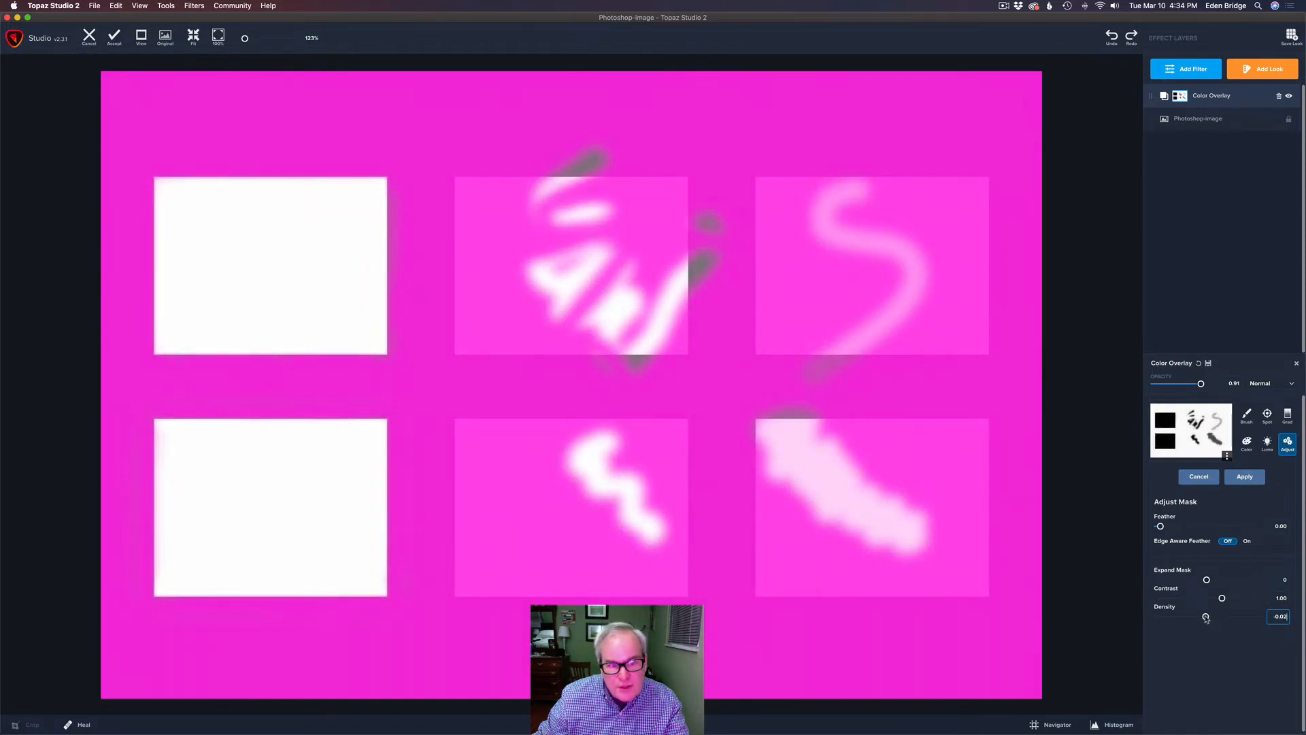
Step: Try the mask density at its minimum and at -0.32, and reset it to 0.00
{"action": "mouse_move", "coordinate": [1206, 617]}
{"action": "left_mouse_down"}
{"action": "mouse_move", "coordinate": [1224, 618]}
{"action": "mouse_move", "coordinate": [1188, 617]}
{"action": "left_mouse_up"}
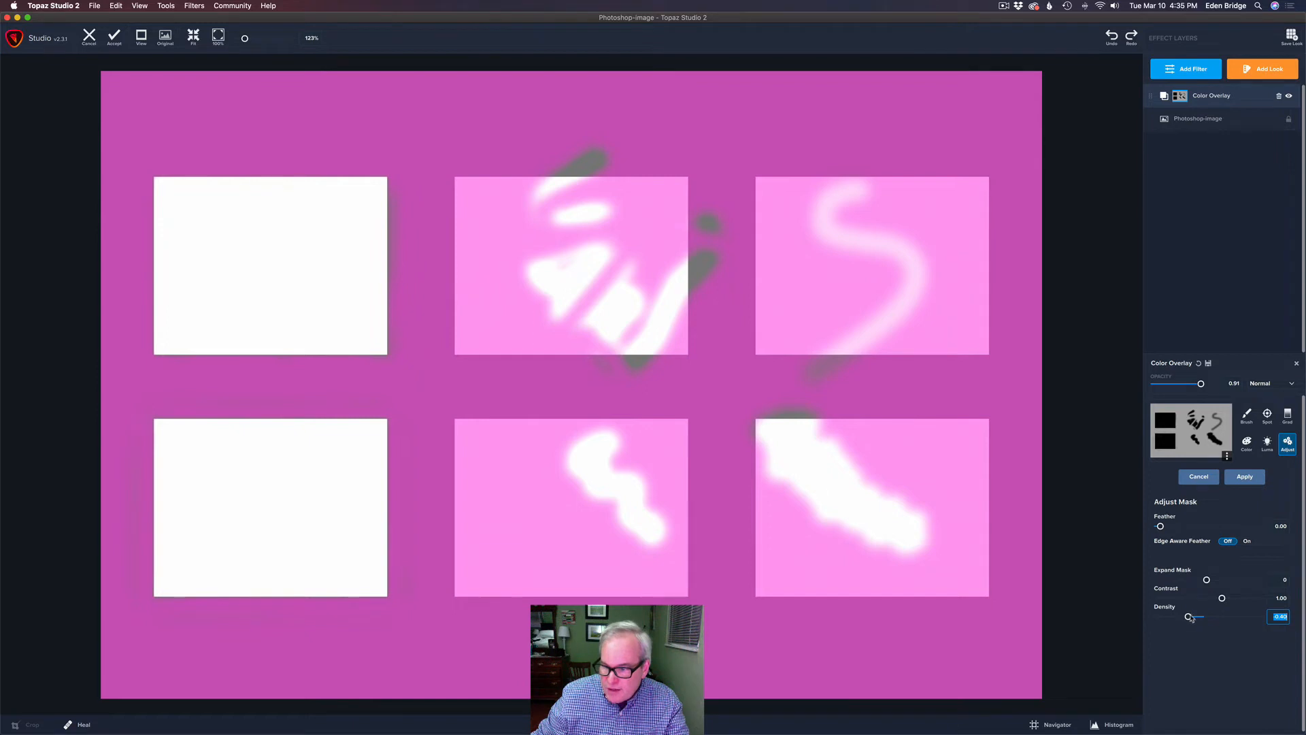
{"action": "left_click_drag", "start_coordinate": [1190, 618], "coordinate": [1133, 608]}
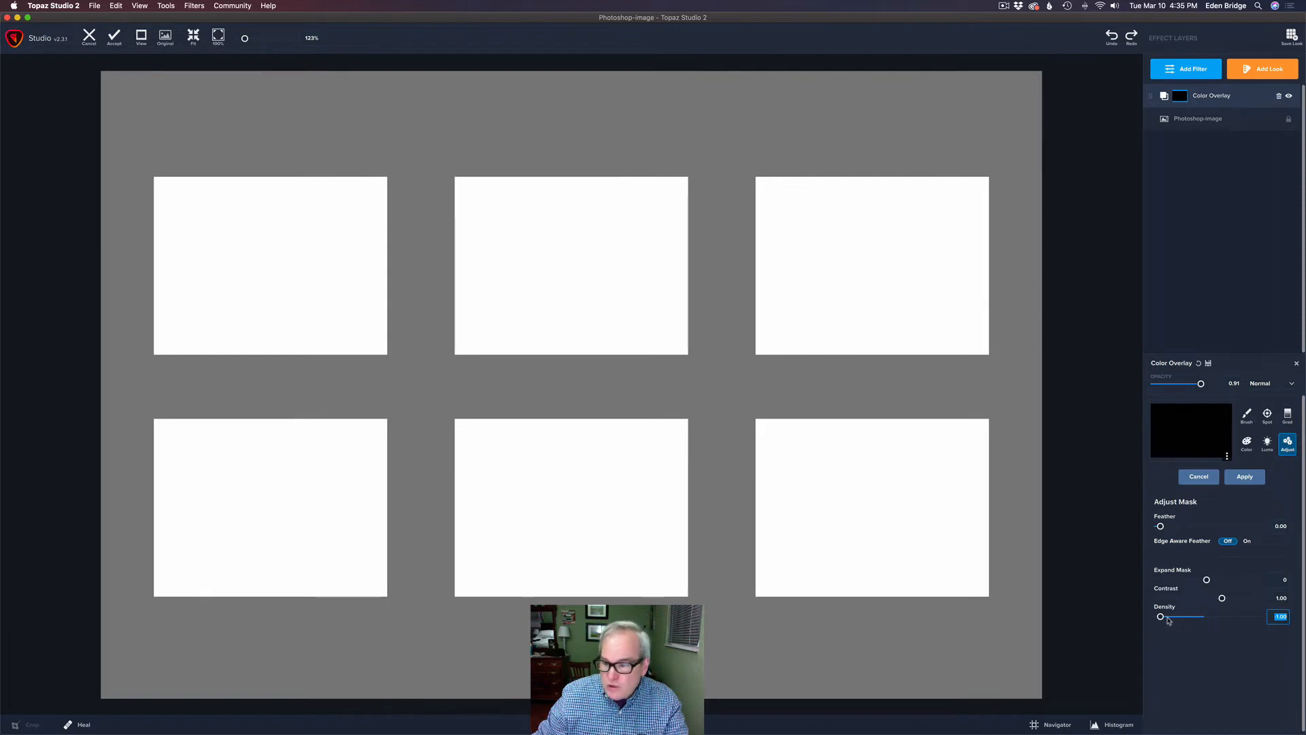
{"action": "left_click_drag", "start_coordinate": [1162, 617], "coordinate": [1207, 619]}
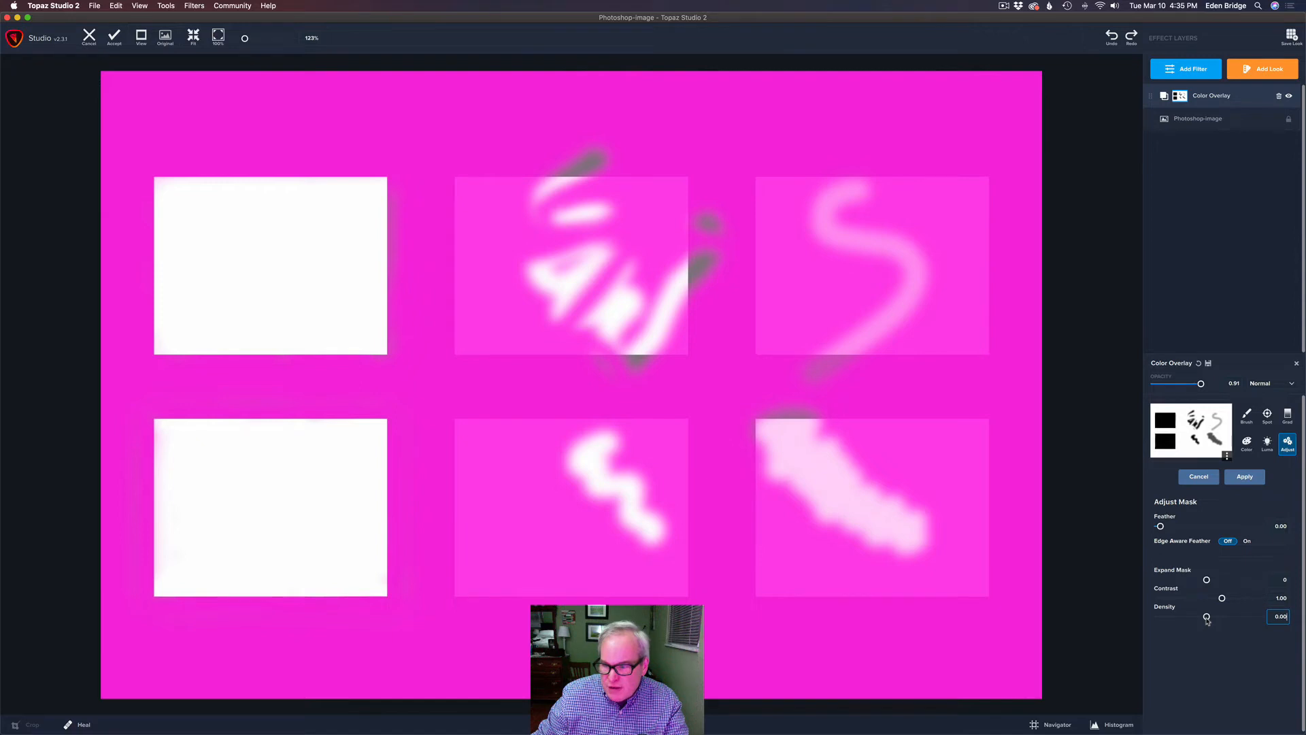
{"action": "left_click_drag", "start_coordinate": [1206, 619], "coordinate": [1192, 619]}
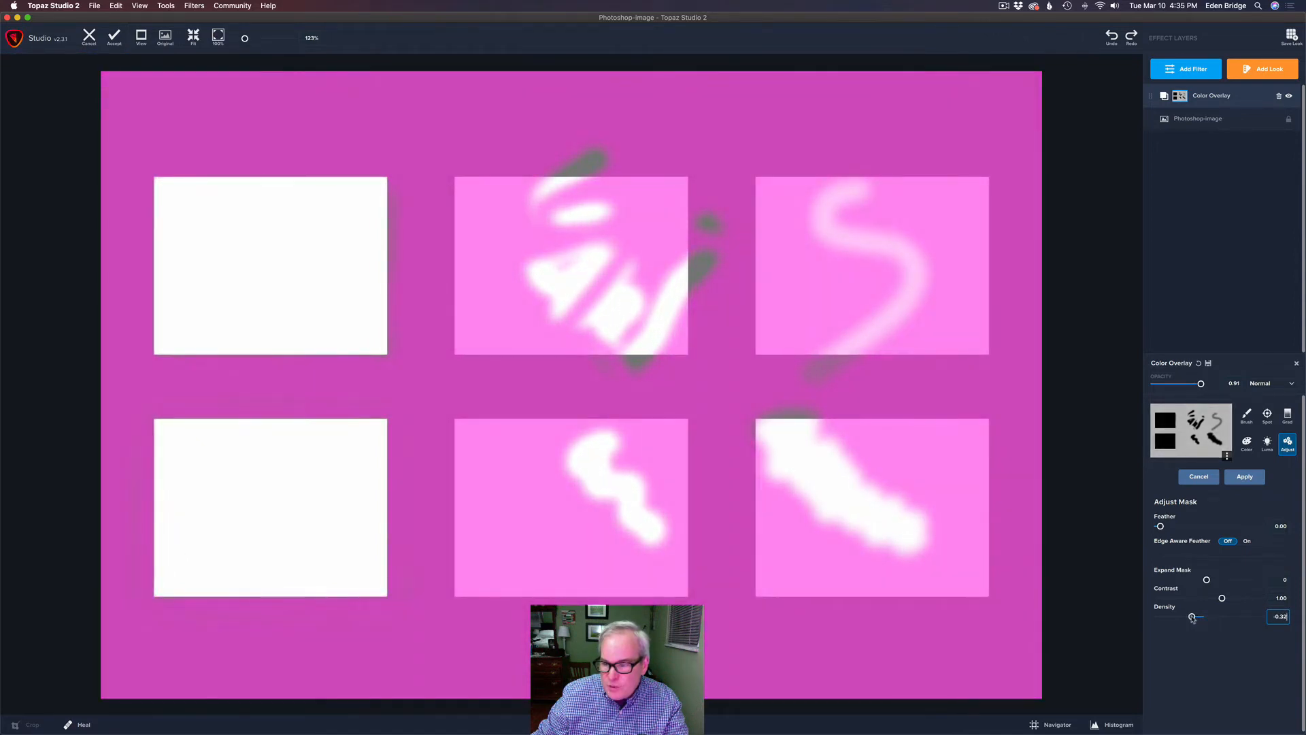
{"action": "double_click", "coordinate": [1172, 609]}
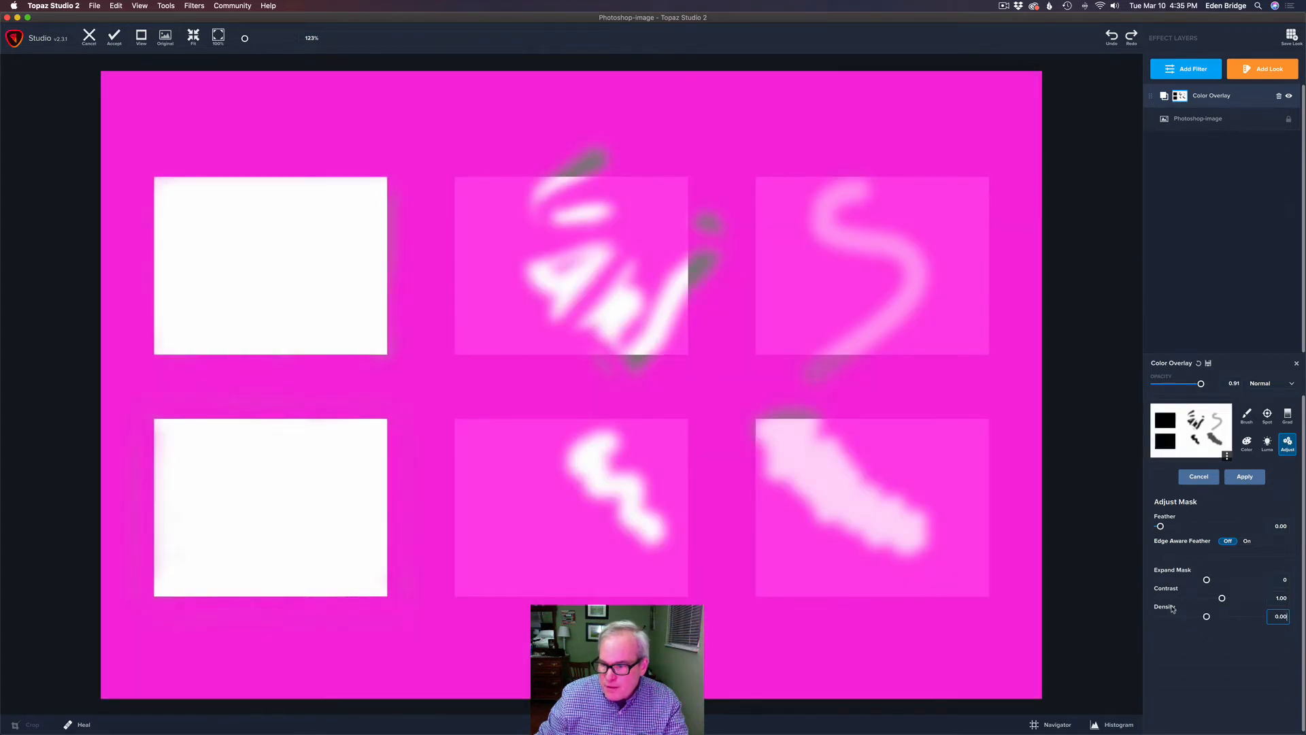
Step: Try mask contrast values of 1.75 and 2.00, and return the contrast to 1.00
{"action": "left_click", "coordinate": [1222, 599]}
{"action": "mouse_move", "coordinate": [1221, 597]}
{"action": "left_mouse_down"}
{"action": "mouse_move", "coordinate": [1257, 601]}
{"action": "mouse_move", "coordinate": [1228, 599]}
{"action": "mouse_move", "coordinate": [1245, 600]}
{"action": "left_mouse_up"}
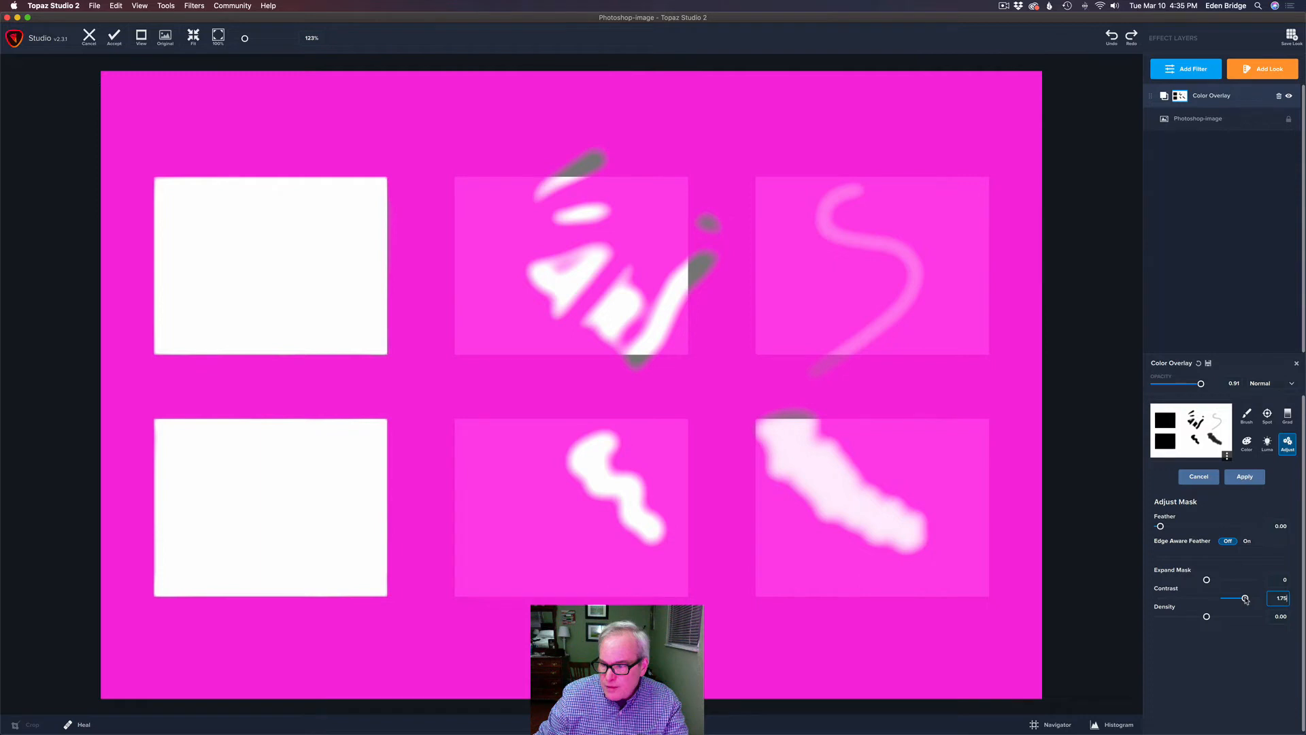
{"action": "left_click_drag", "start_coordinate": [1246, 600], "coordinate": [1256, 601]}
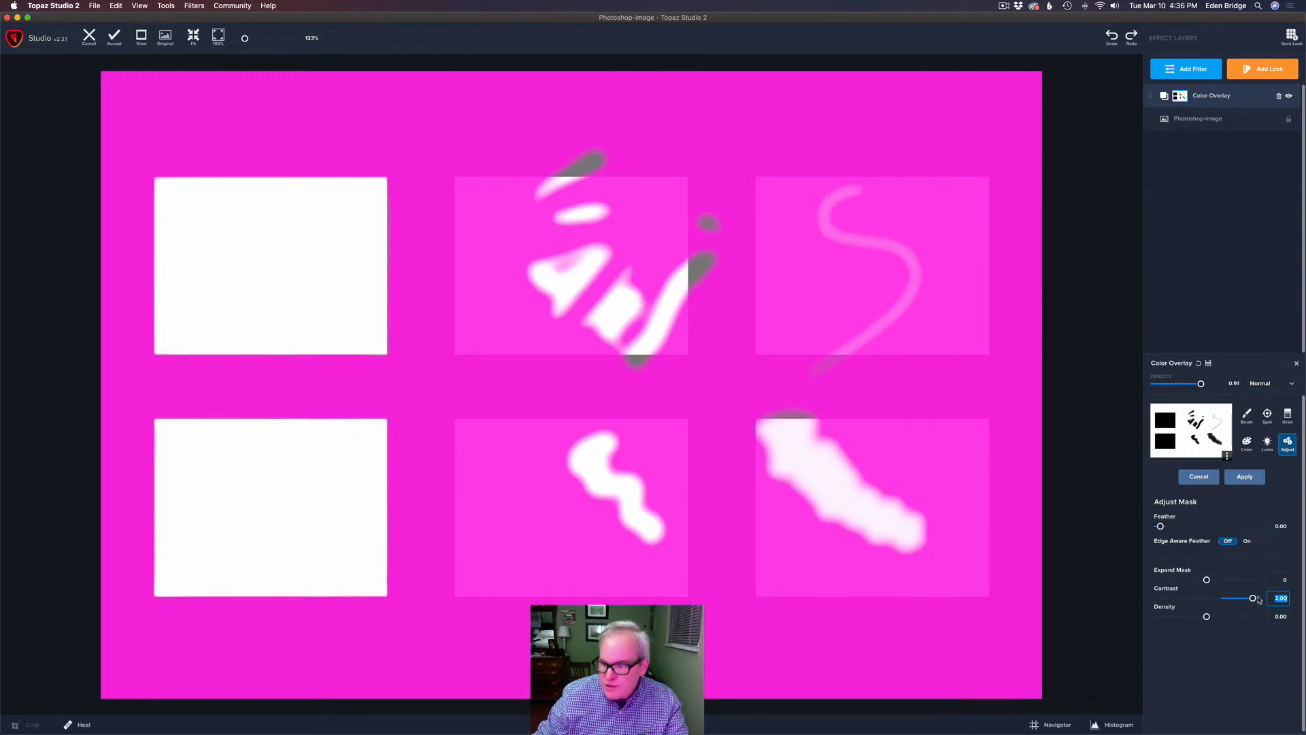
{"action": "left_click_drag", "start_coordinate": [1253, 600], "coordinate": [1251, 600]}
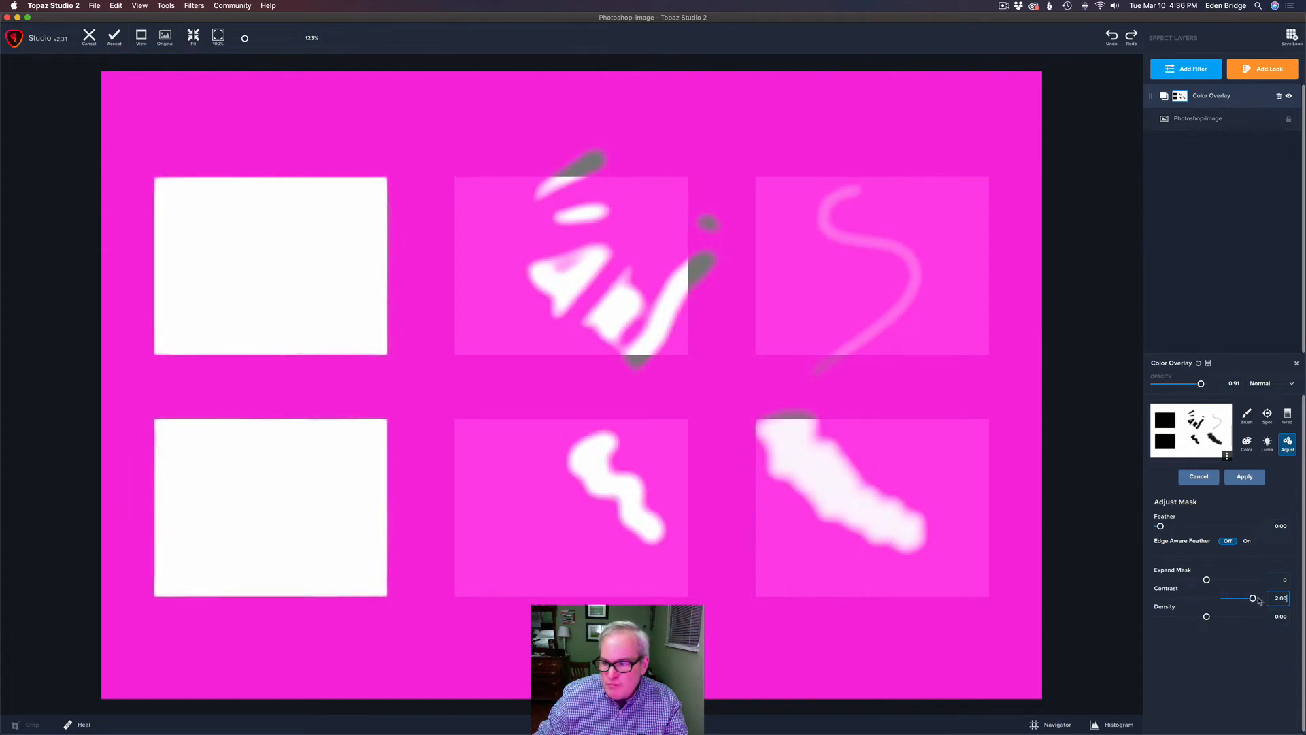
{"action": "left_click_drag", "start_coordinate": [1257, 598], "coordinate": [1222, 603]}
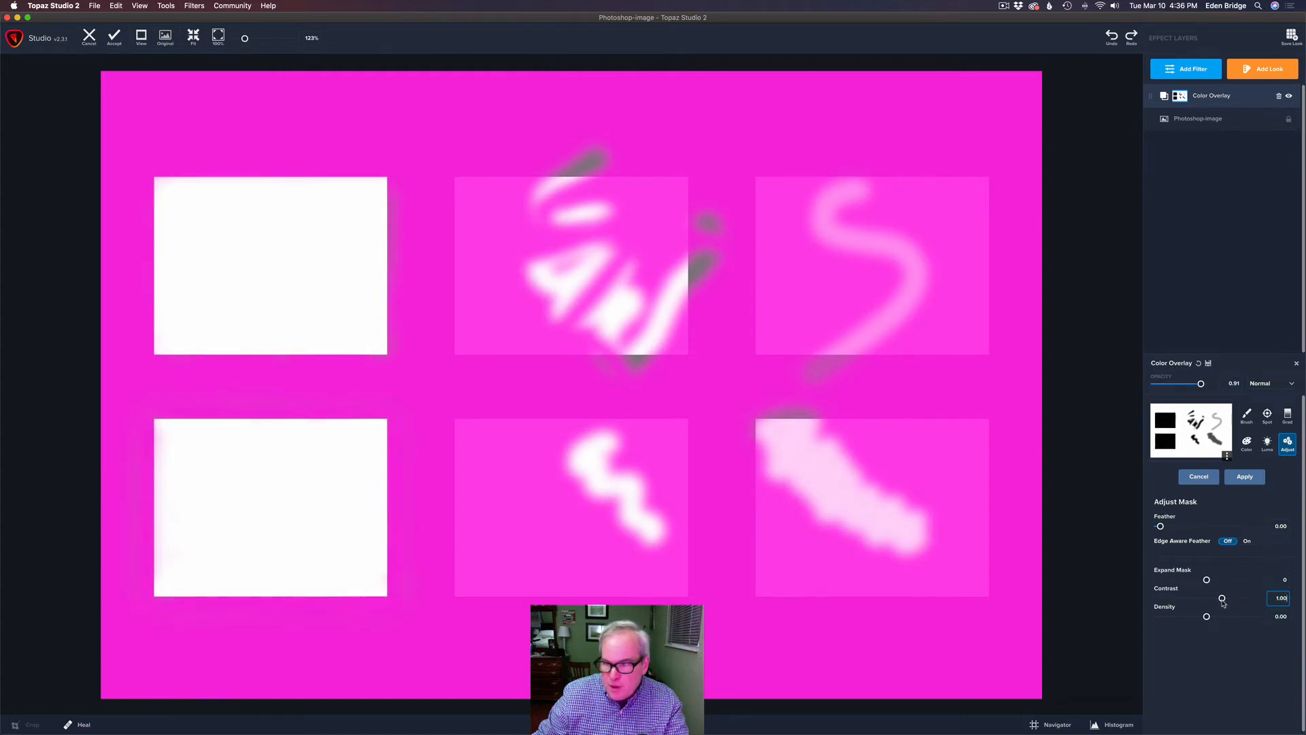
Step: Lower the mask contrast gradually through 0.14 to 0.01
{"action": "left_click_drag", "start_coordinate": [1222, 602], "coordinate": [1214, 601]}
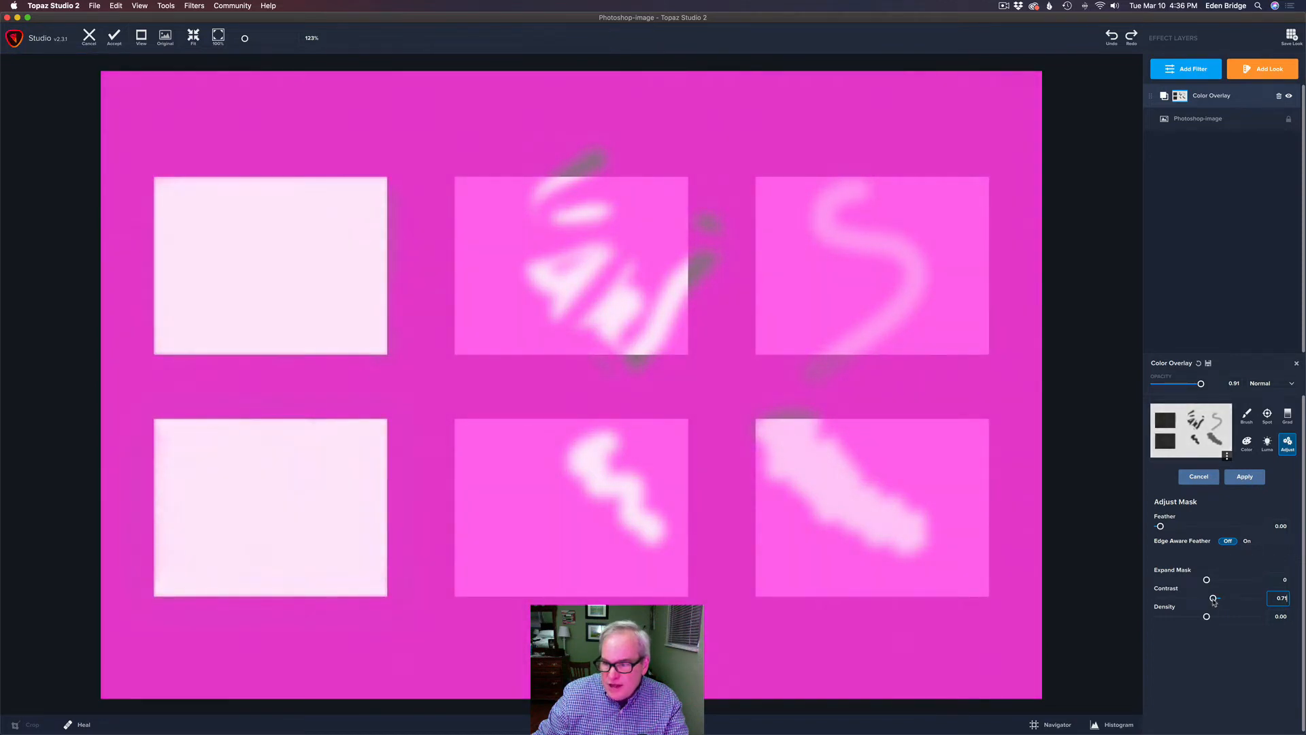
{"action": "left_click_drag", "start_coordinate": [1213, 599], "coordinate": [1196, 600]}
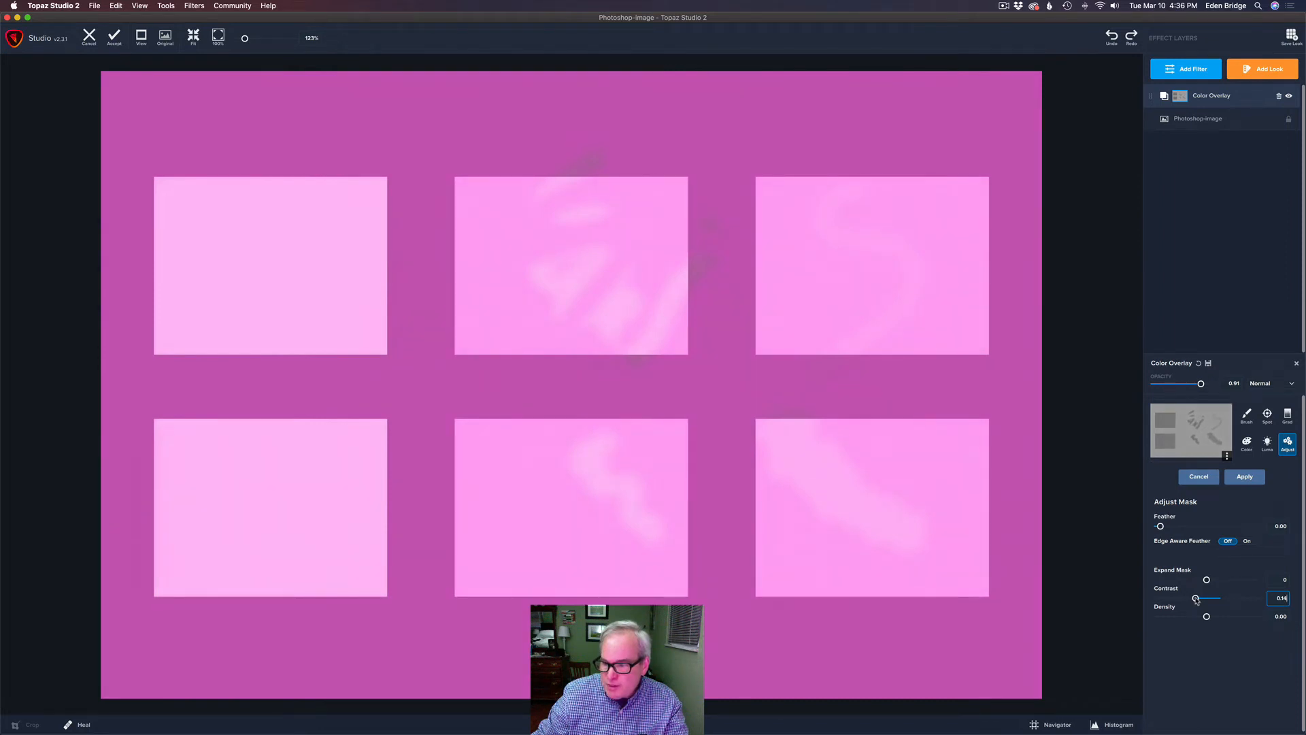
{"action": "left_click_drag", "start_coordinate": [1195, 600], "coordinate": [1193, 600]}
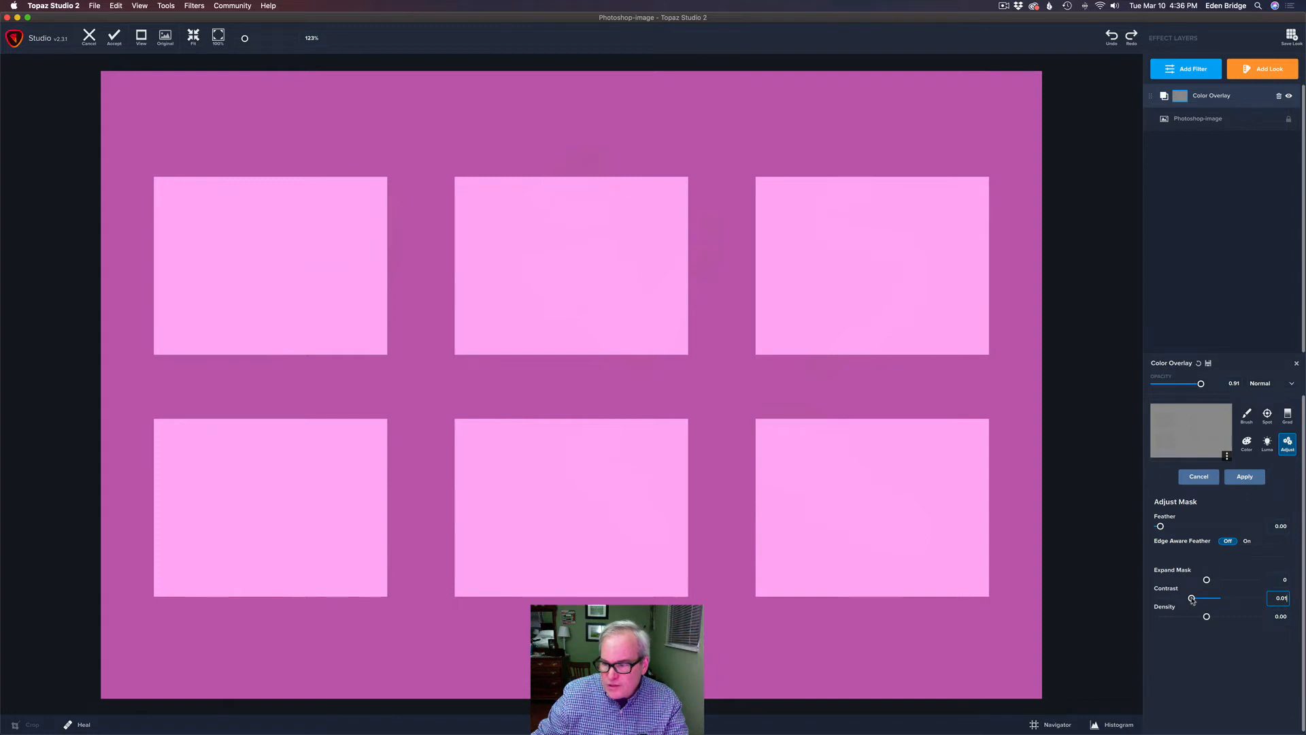
Step: Try the mask contrast at its minimum and at 0.00, and reset it to 1.00
{"action": "left_click_drag", "start_coordinate": [1192, 600], "coordinate": [1192, 601]}
{"action": "left_click_drag", "start_coordinate": [1191, 600], "coordinate": [1144, 597]}
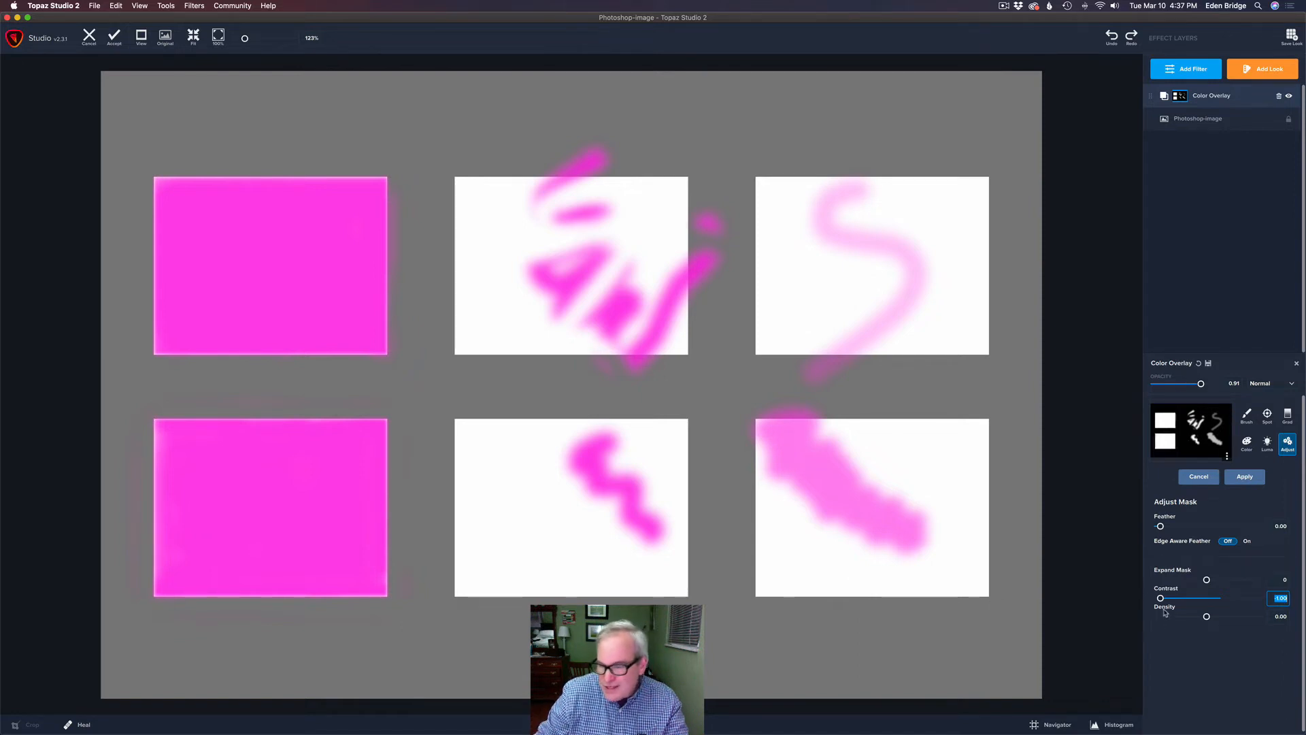
{"action": "left_click_drag", "start_coordinate": [1164, 601], "coordinate": [1192, 602]}
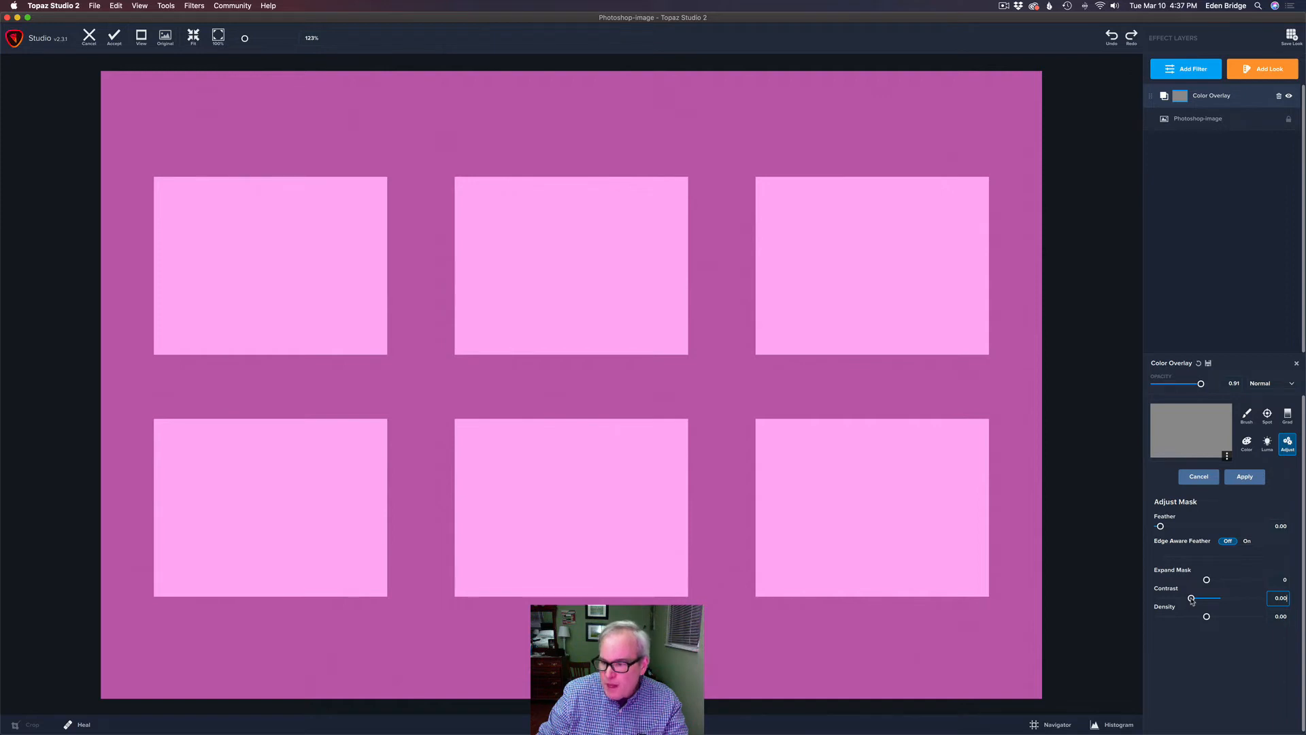
{"action": "left_click_drag", "start_coordinate": [1190, 599], "coordinate": [1233, 602]}
{"action": "double_click", "coordinate": [1165, 590]}
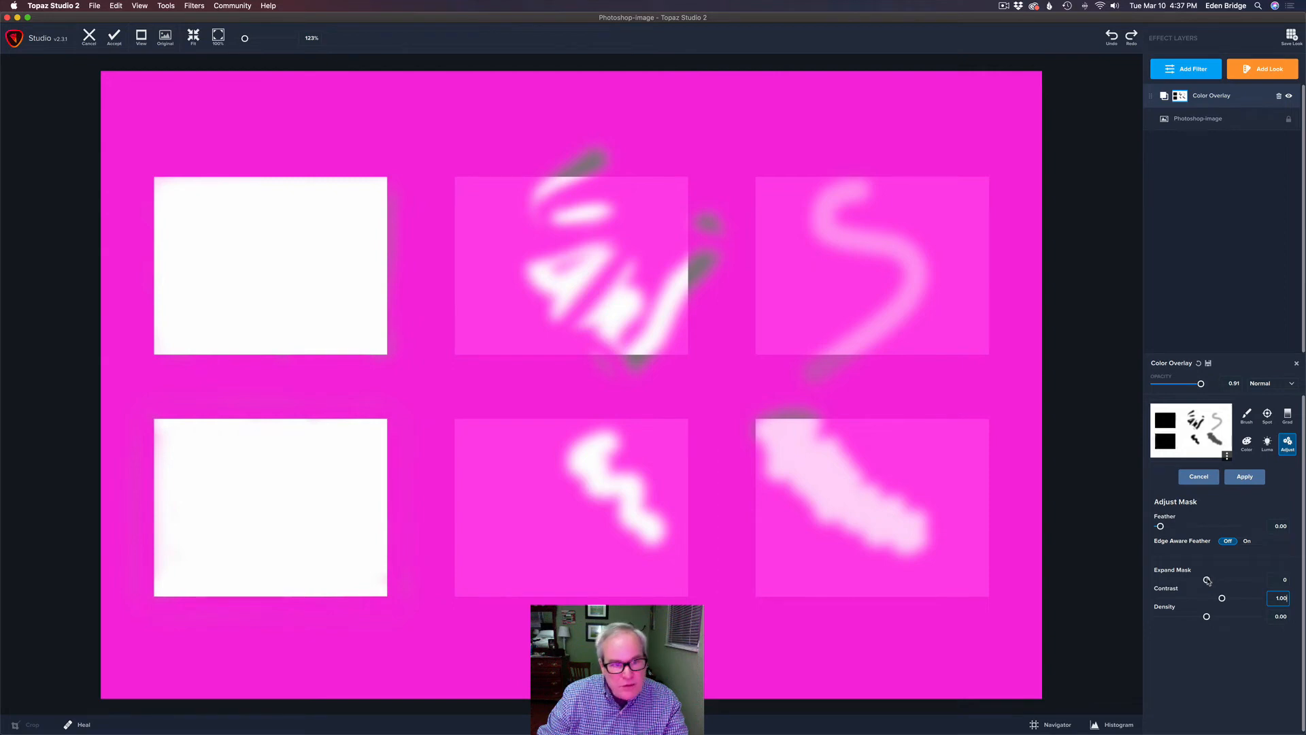
Step: Try Expand Mask at its maximum and minimum, resetting it to 0 after each
{"action": "left_click_drag", "start_coordinate": [1206, 580], "coordinate": [1249, 583]}
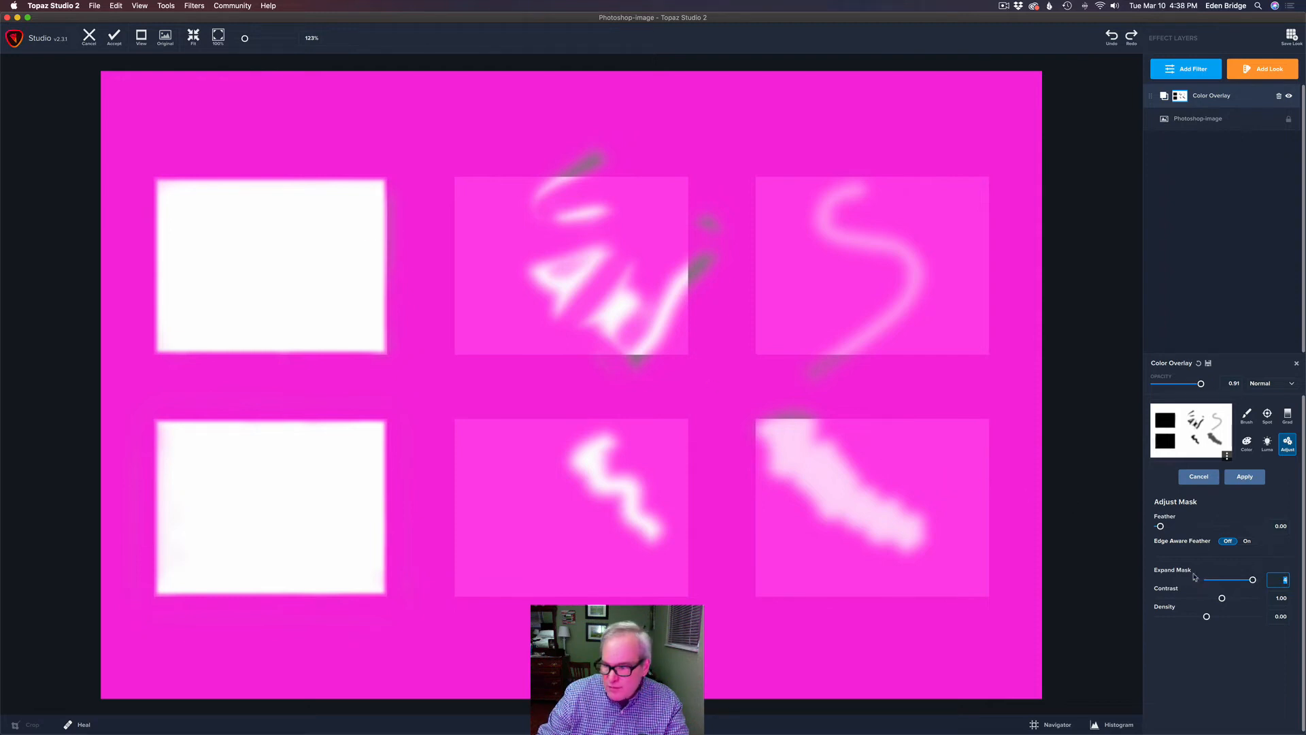
{"action": "type", "text": "0"}
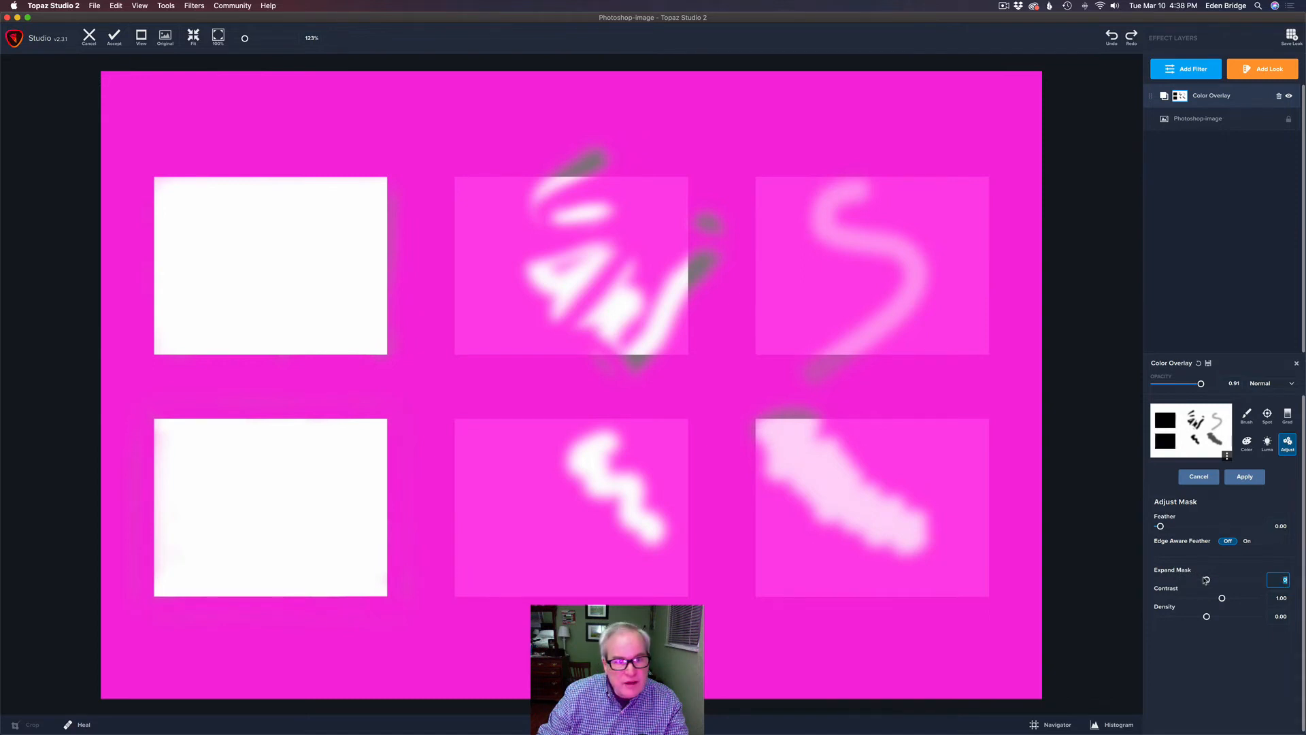
{"action": "left_click_drag", "start_coordinate": [1208, 580], "coordinate": [1122, 575]}
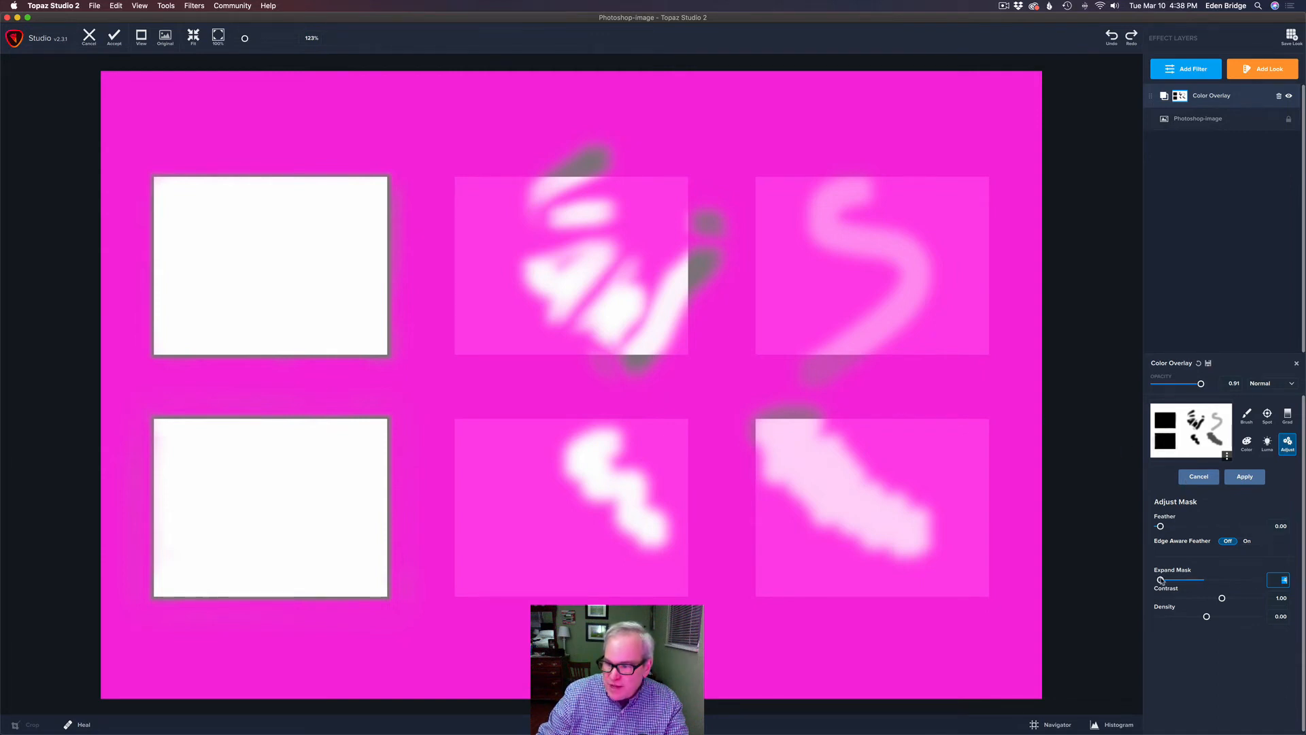
{"action": "mouse_move", "coordinate": [1161, 580]}
{"action": "left_mouse_down"}
{"action": "mouse_move", "coordinate": [1269, 582]}
{"action": "mouse_move", "coordinate": [1143, 577]}
{"action": "mouse_move", "coordinate": [1178, 571]}
{"action": "left_mouse_up"}
{"action": "type", "text": "0"}
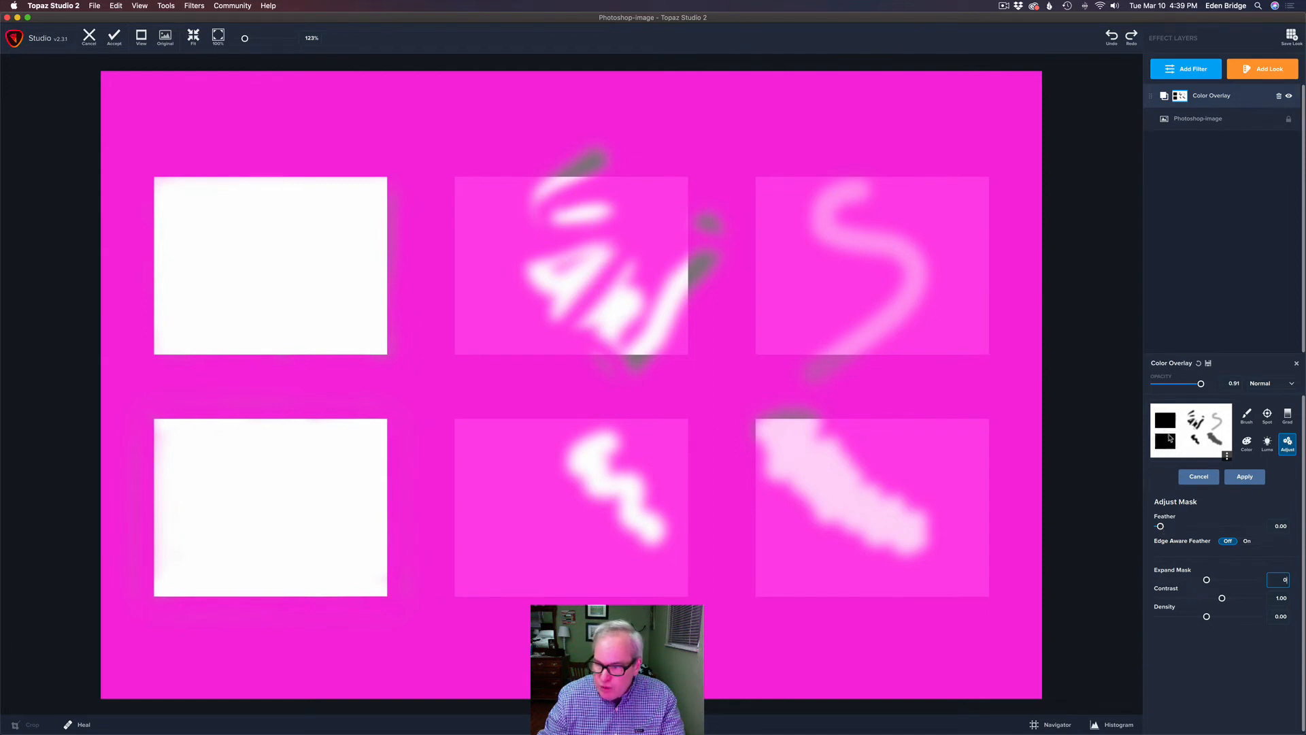
Step: Try mask feather values of 0.03 and 0.28, bring the feather back to about zero, and raise it to 1.00
{"action": "left_click", "coordinate": [1160, 526]}
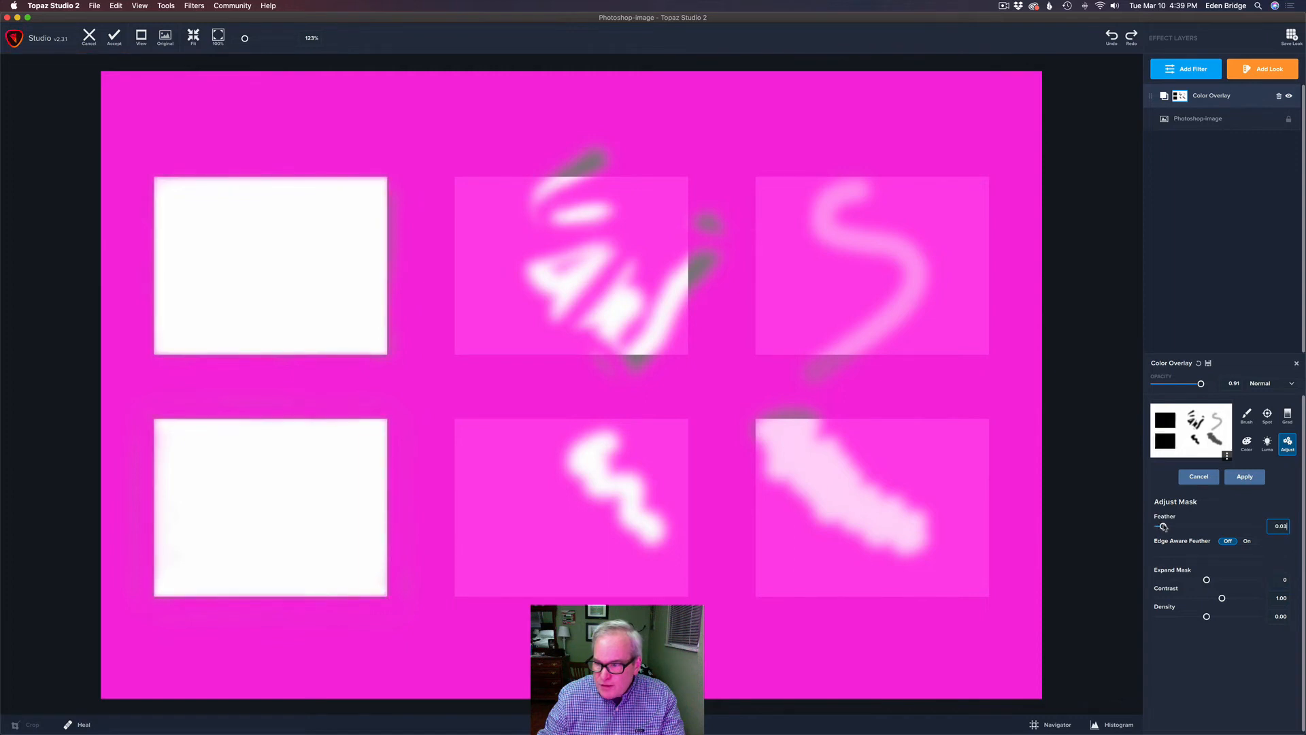
{"action": "left_click_drag", "start_coordinate": [1162, 526], "coordinate": [1186, 526]}
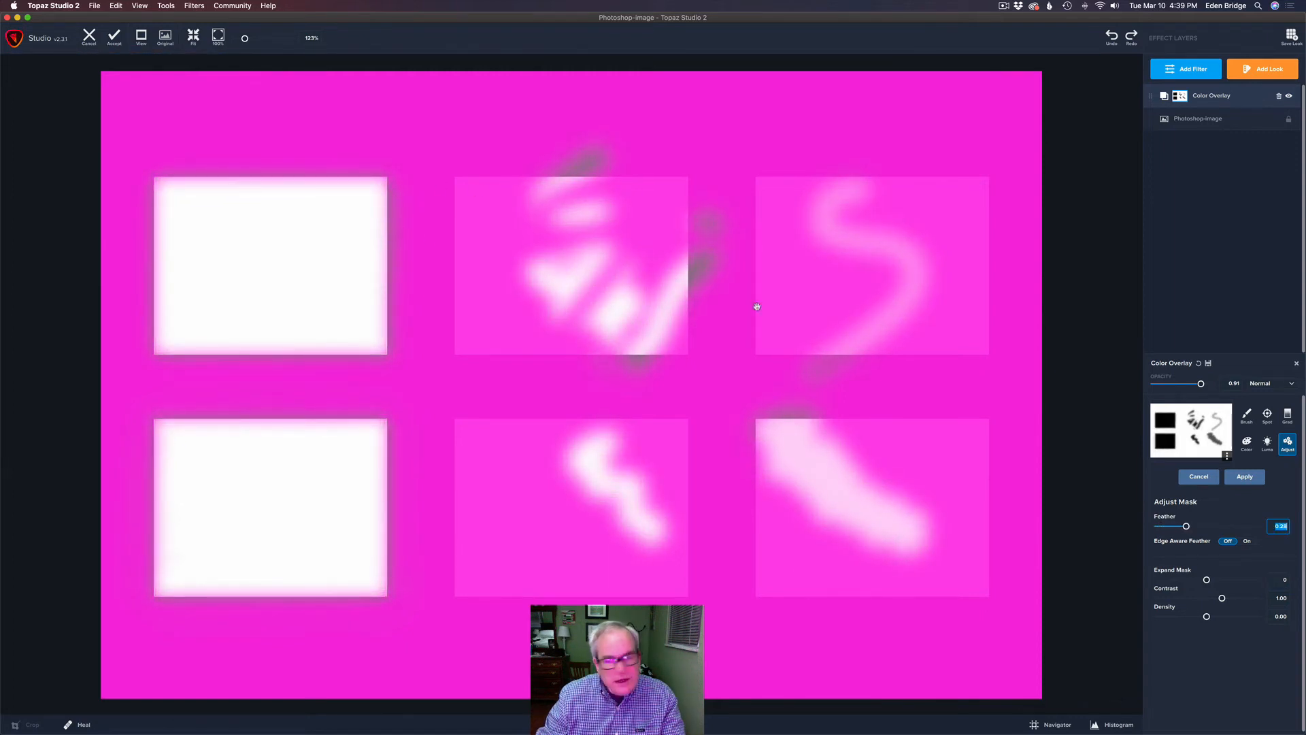
{"action": "left_click_drag", "start_coordinate": [1187, 526], "coordinate": [1138, 526]}
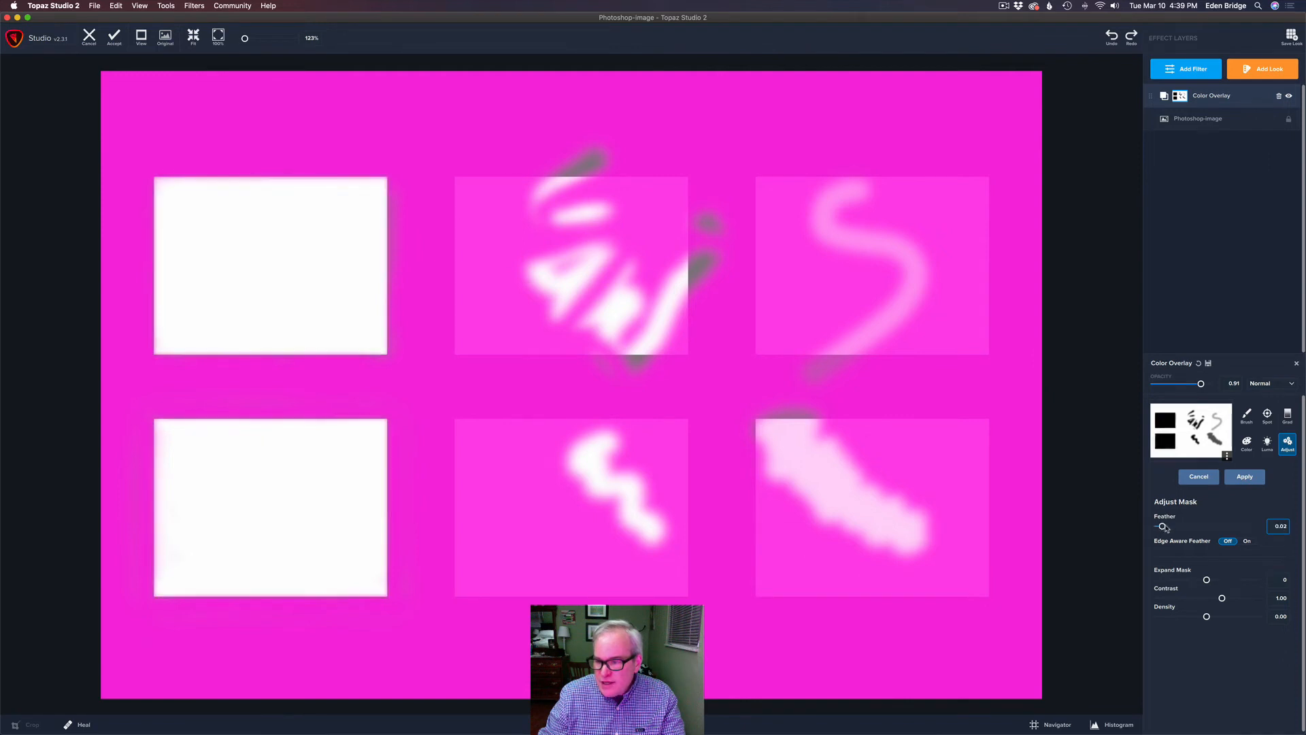
{"action": "left_click_drag", "start_coordinate": [1161, 526], "coordinate": [1255, 526]}
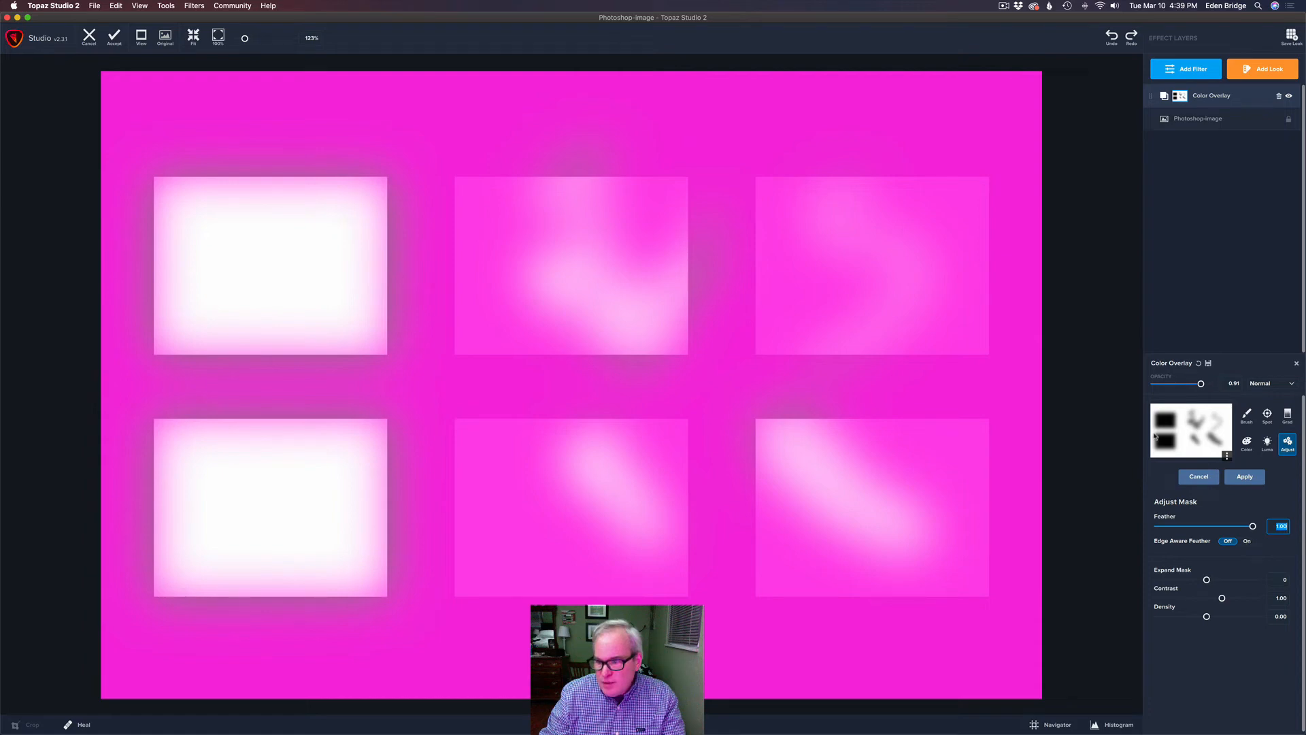
Step: Turn on Edge Aware Feather for the Color Overlay mask
{"action": "left_click", "coordinate": [1247, 541]}
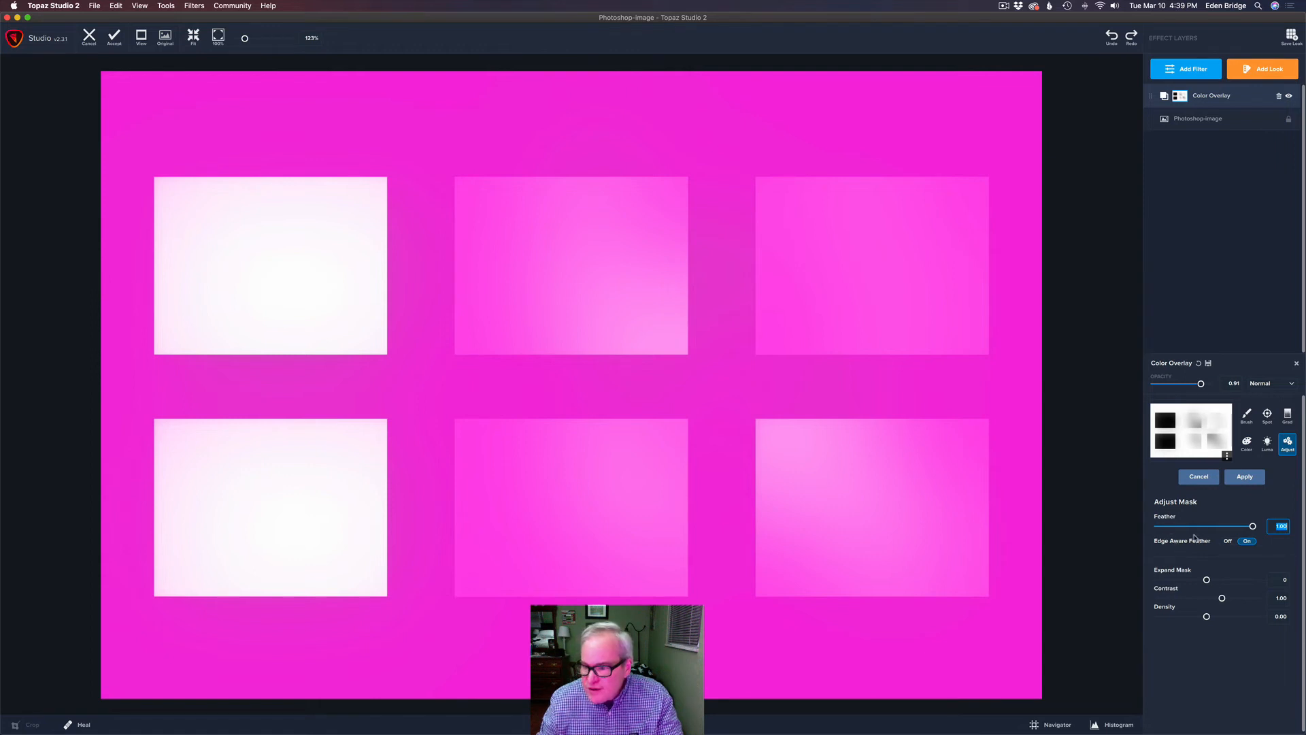
{"action": "left_click", "coordinate": [1241, 543]}
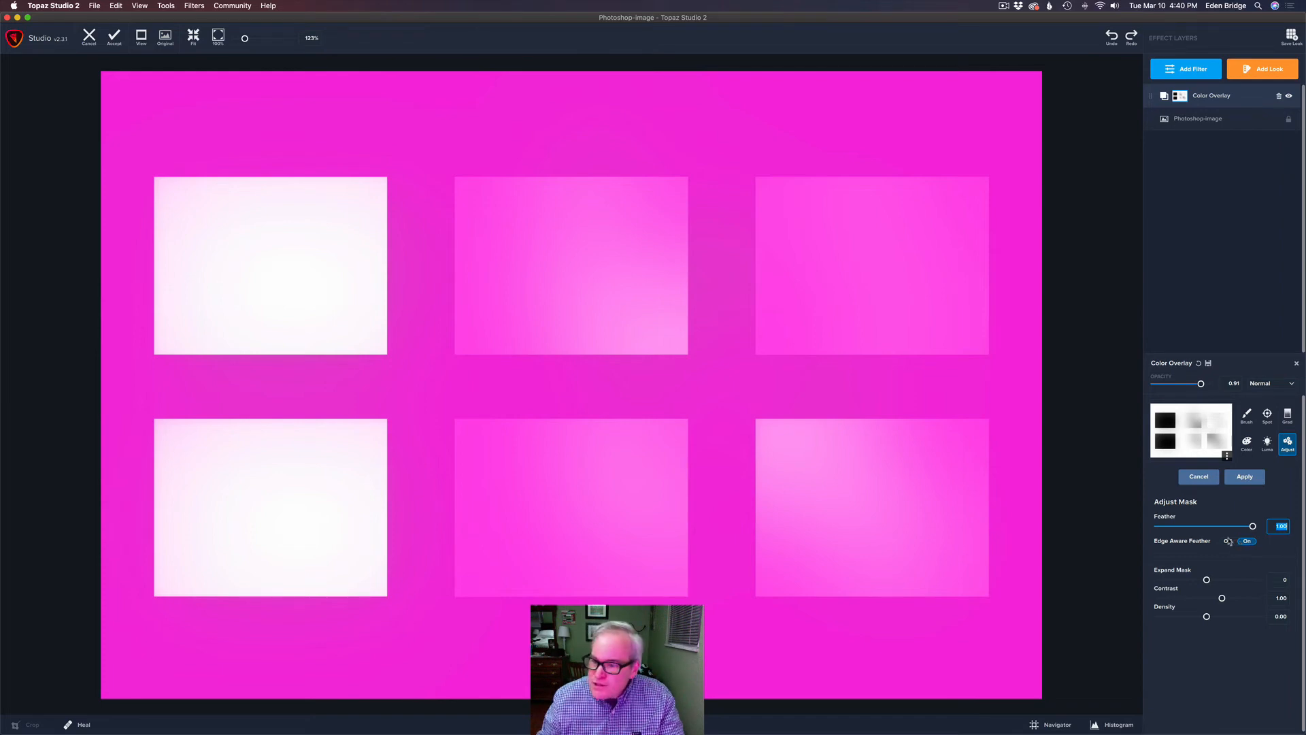
{"action": "left_click", "coordinate": [1160, 523]}
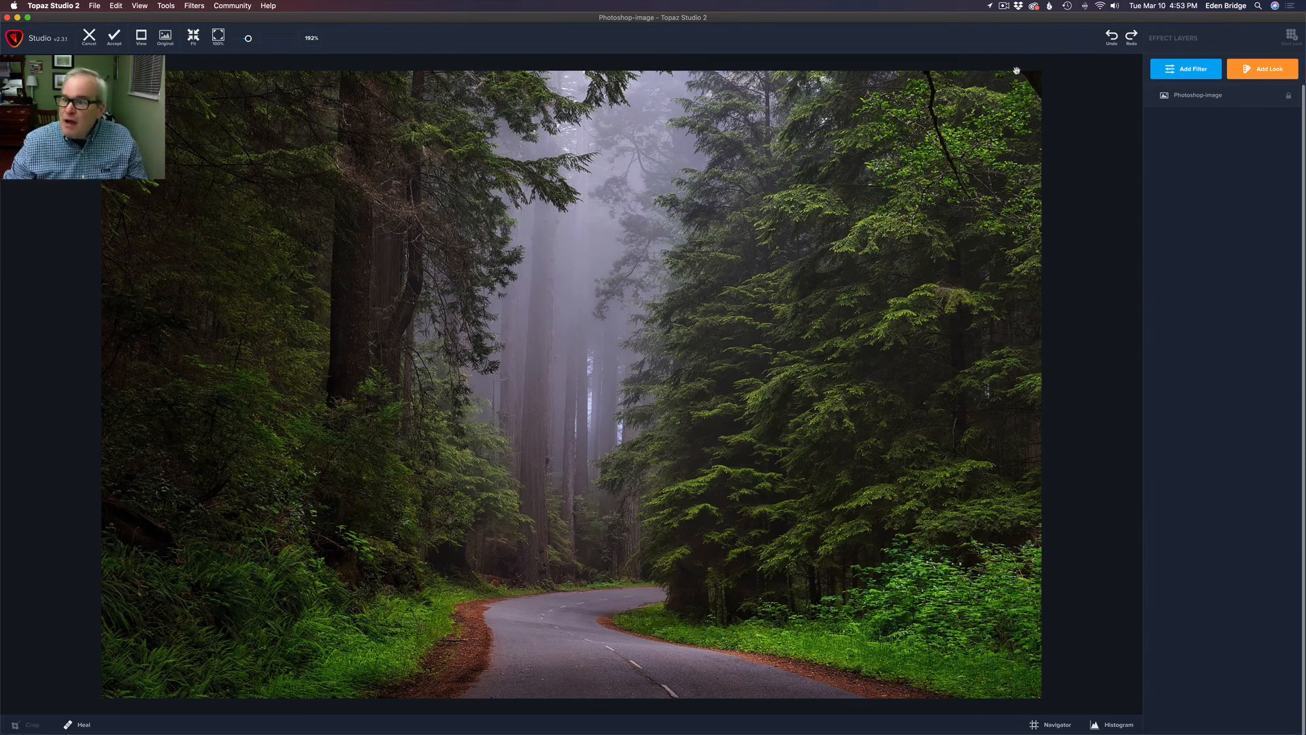
Step: Add a Curves filter to the forest road image and set its blend mode to Screen
{"action": "left_click", "coordinate": [1192, 72]}
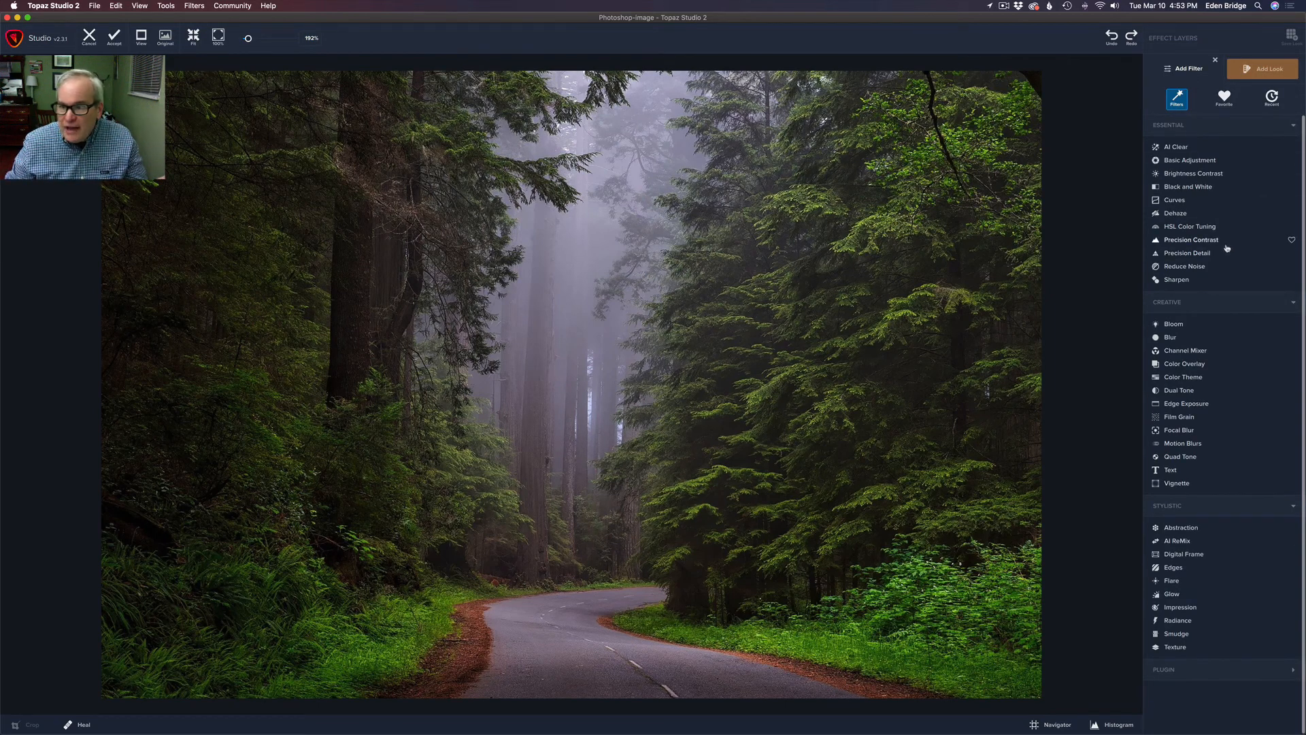
{"action": "left_click", "coordinate": [1175, 200]}
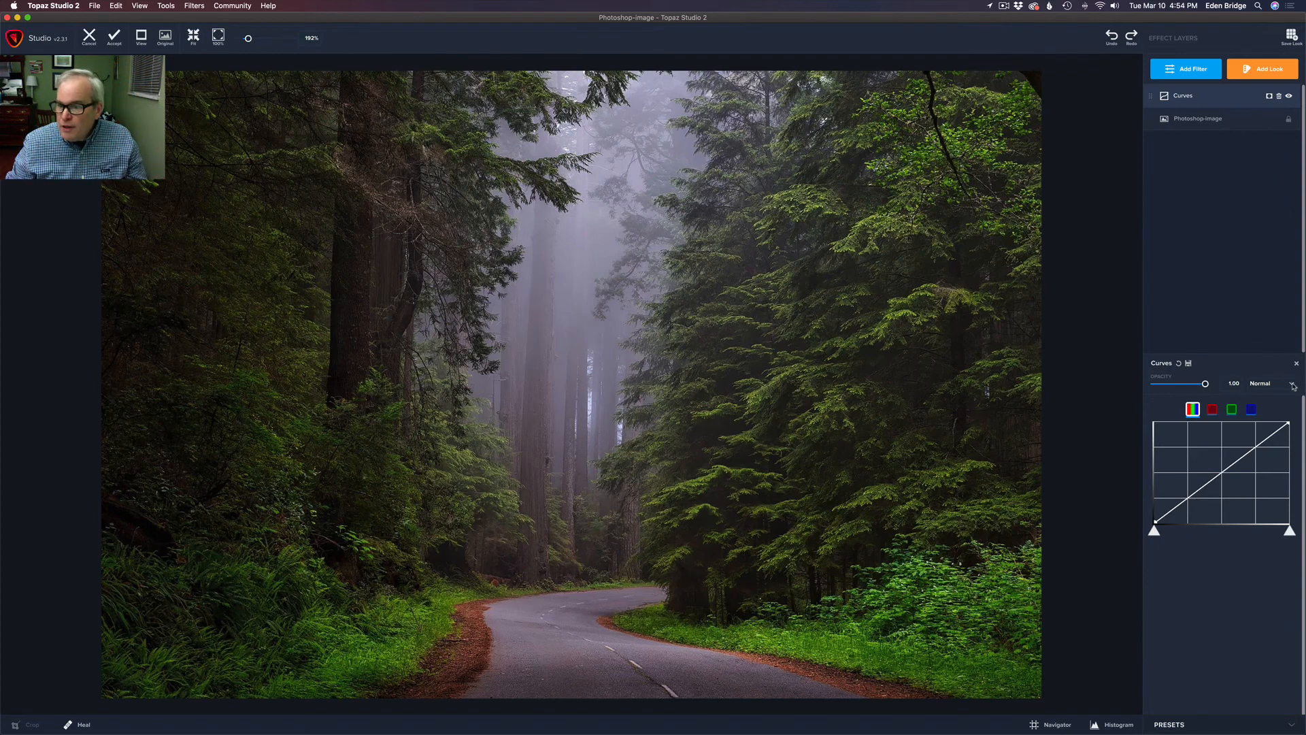
{"action": "left_click", "coordinate": [1291, 385]}
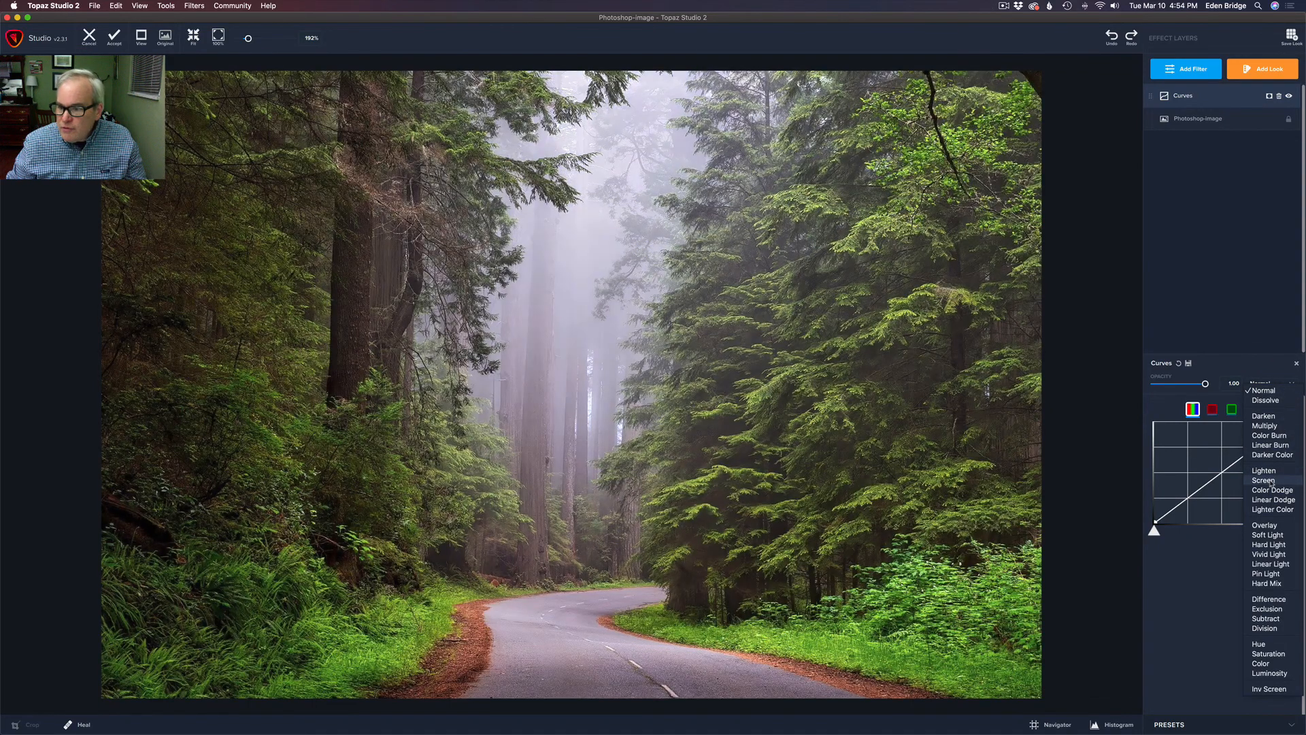
{"action": "left_click", "coordinate": [1269, 480]}
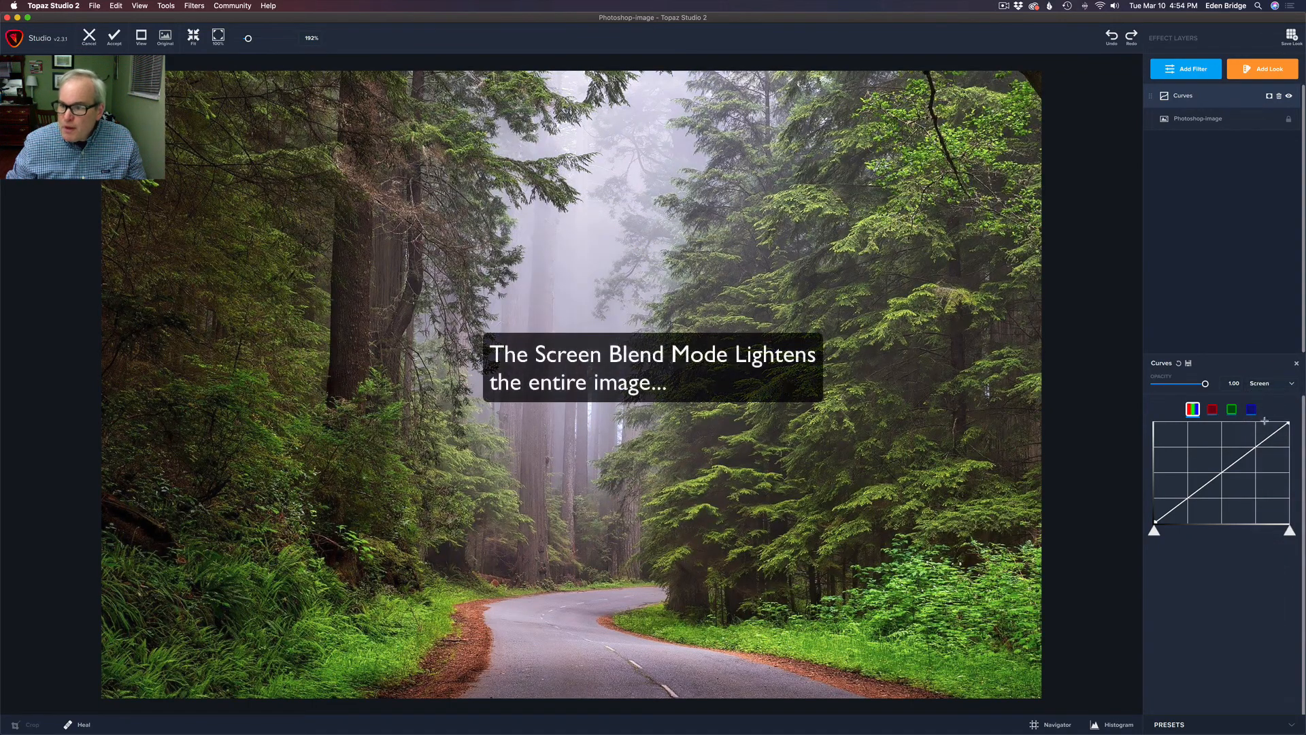
Step: Add a mask to the Curves filter and invert it to black
{"action": "left_click", "coordinate": [1269, 97]}
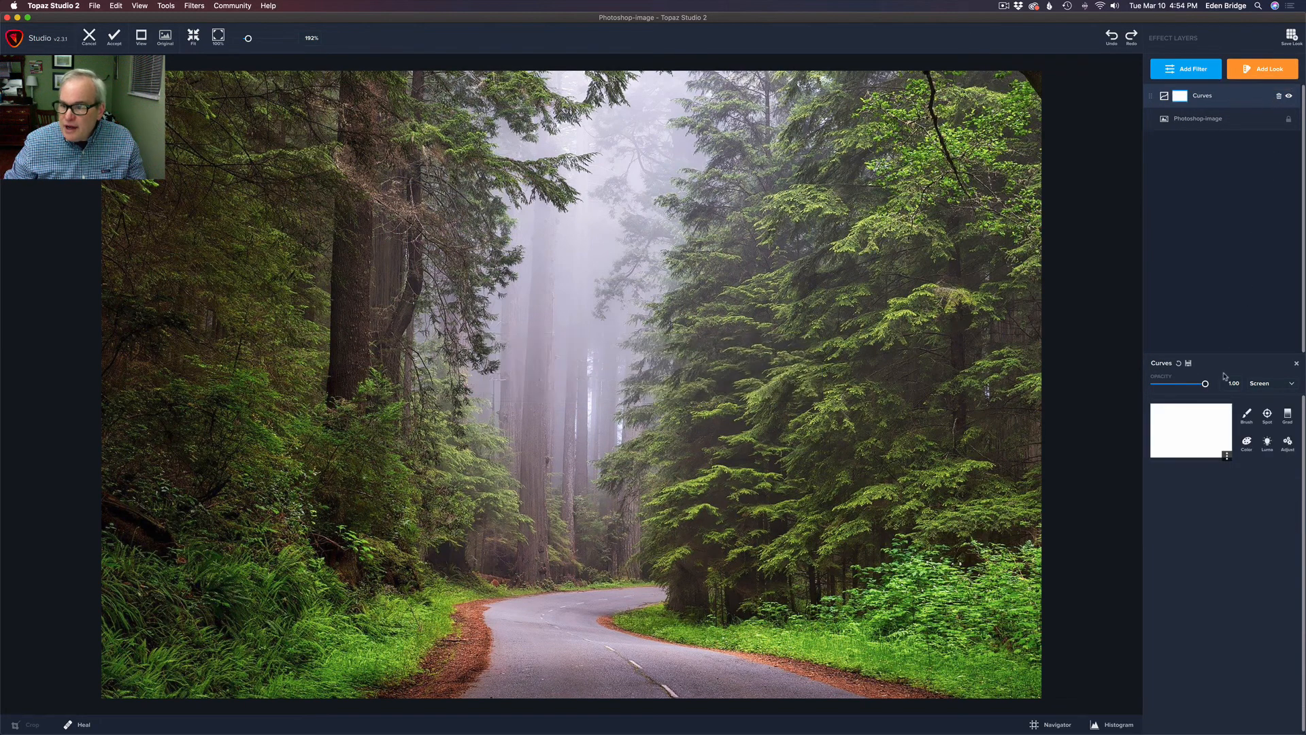
{"action": "right_click", "coordinate": [1192, 435]}
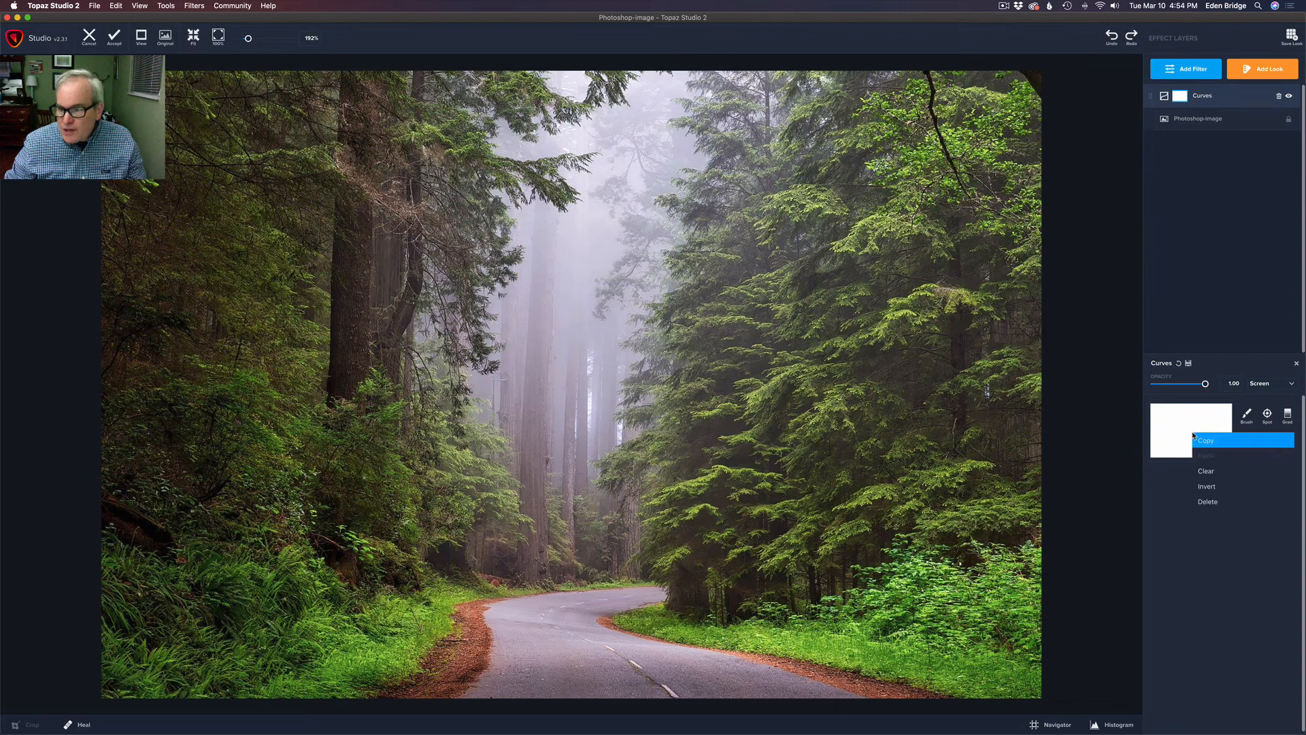
{"action": "left_click", "coordinate": [1211, 488]}
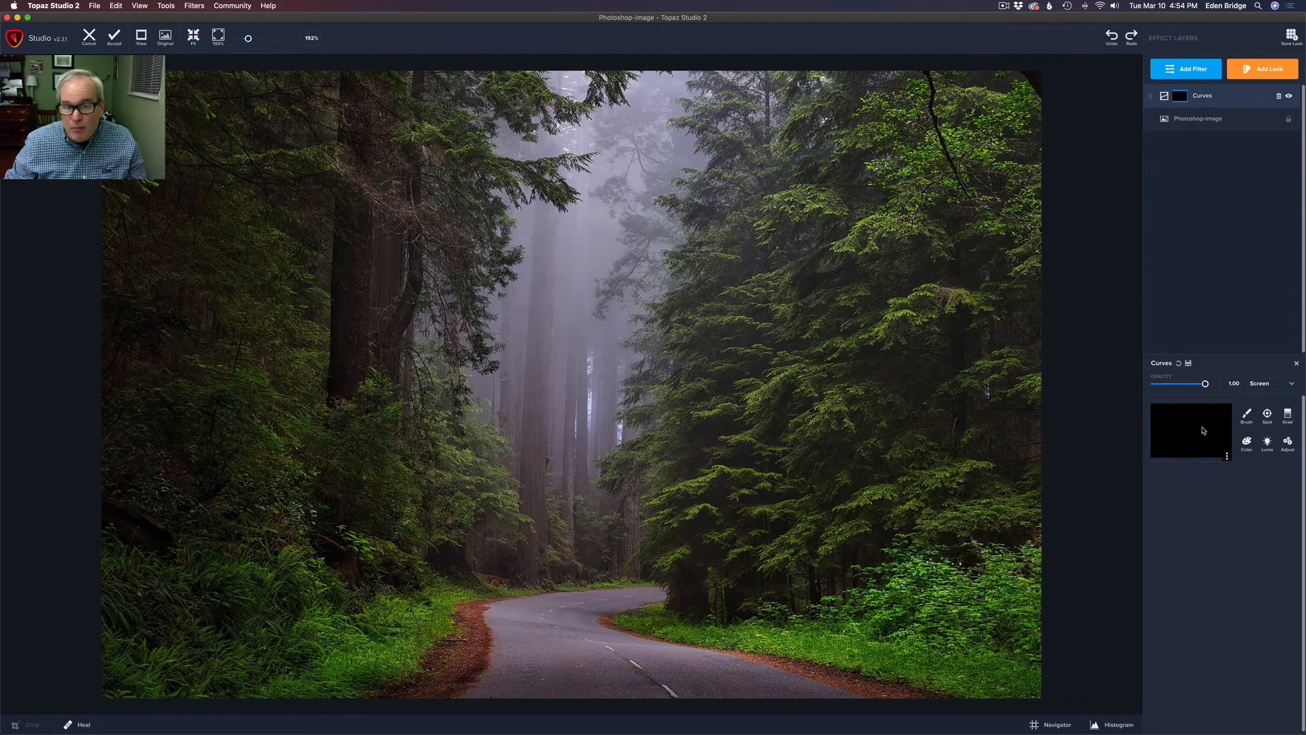
Step: Activate the mask brush, reduce its radius to 0.10, and turn Edge Aware off
{"action": "left_click", "coordinate": [1245, 416]}
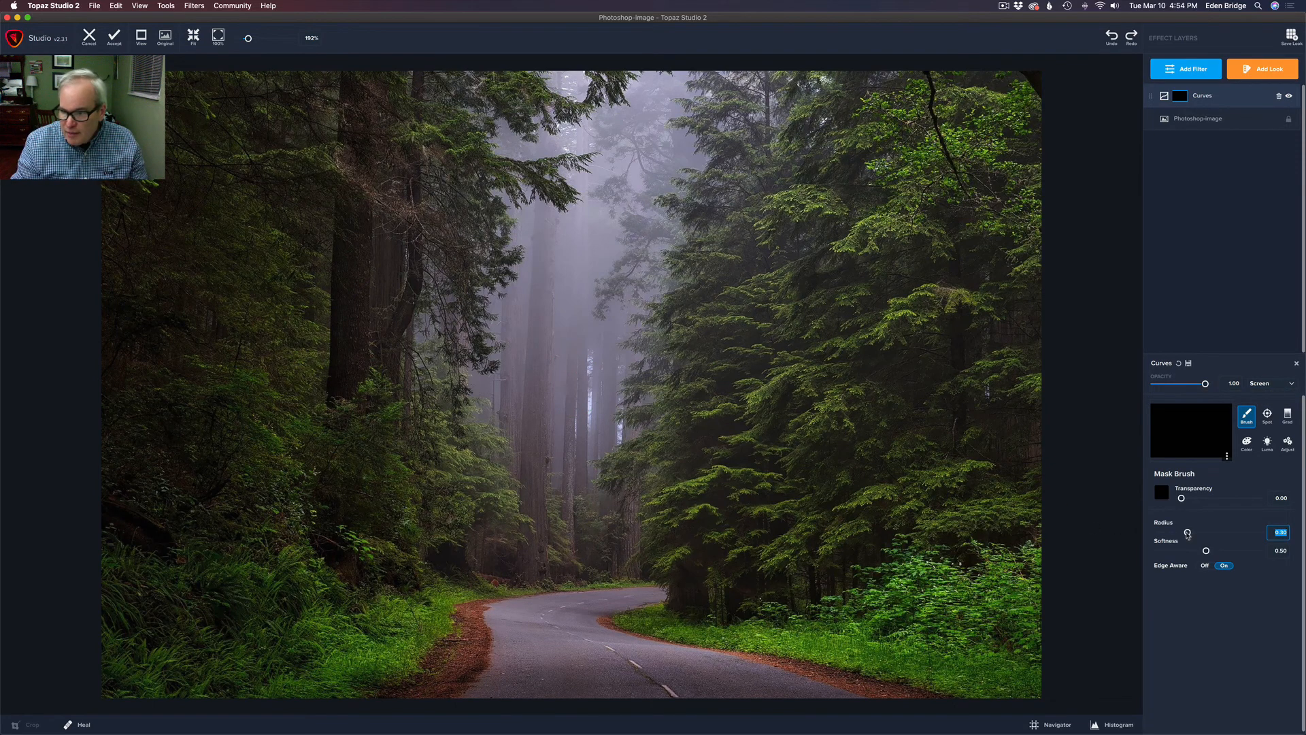
{"action": "left_click_drag", "start_coordinate": [1188, 533], "coordinate": [1186, 533]}
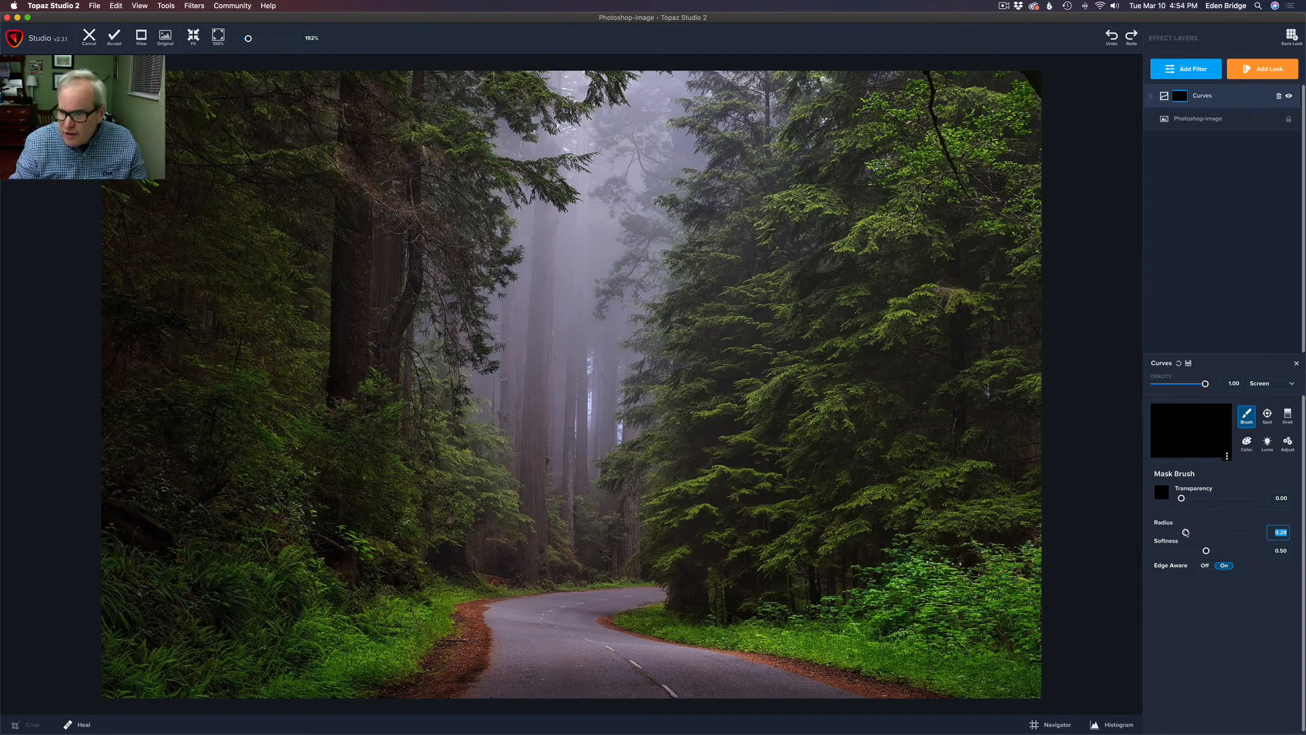
{"action": "left_click_drag", "start_coordinate": [1186, 533], "coordinate": [1168, 533]}
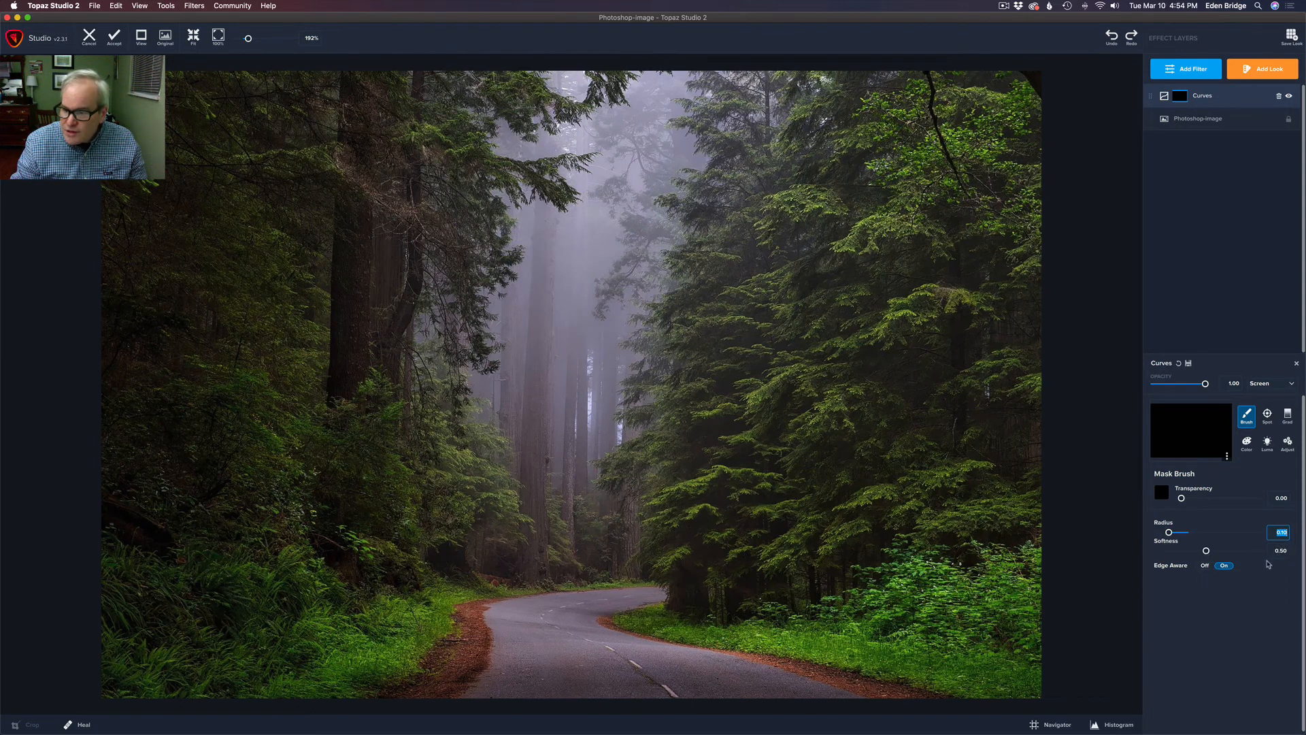
{"action": "left_click", "coordinate": [1206, 566]}
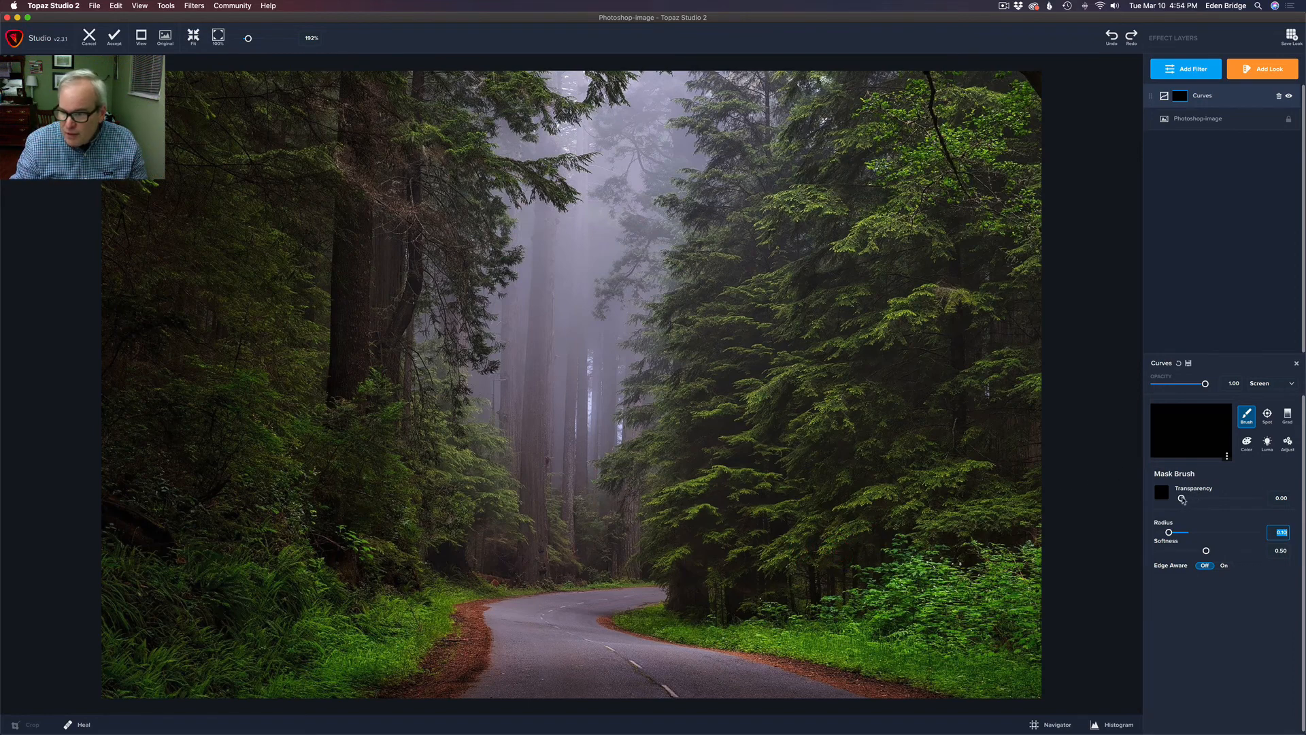
Step: Try painting a mask stroke at transparency 1.00 on the foliage right of the road, and undo it
{"action": "left_click_drag", "start_coordinate": [1182, 498], "coordinate": [1255, 499]}
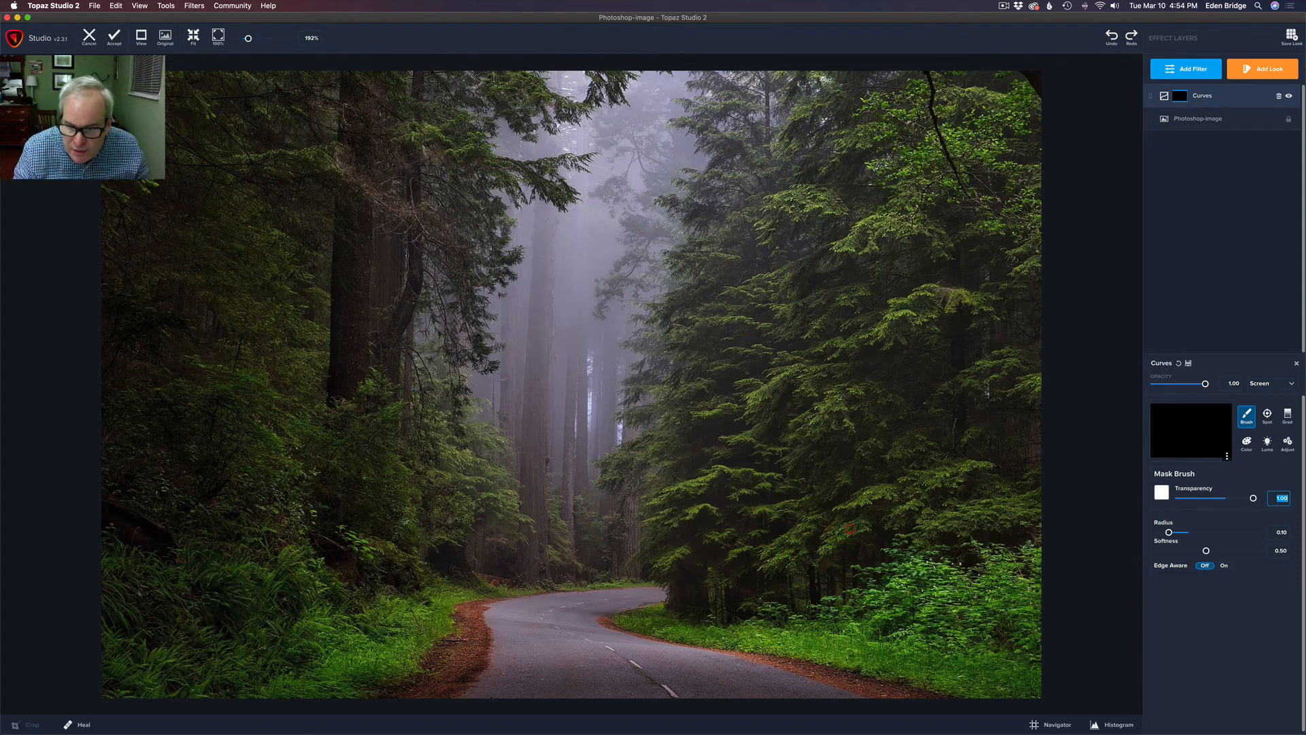
{"action": "left_click_drag", "start_coordinate": [847, 530], "coordinate": [823, 559]}
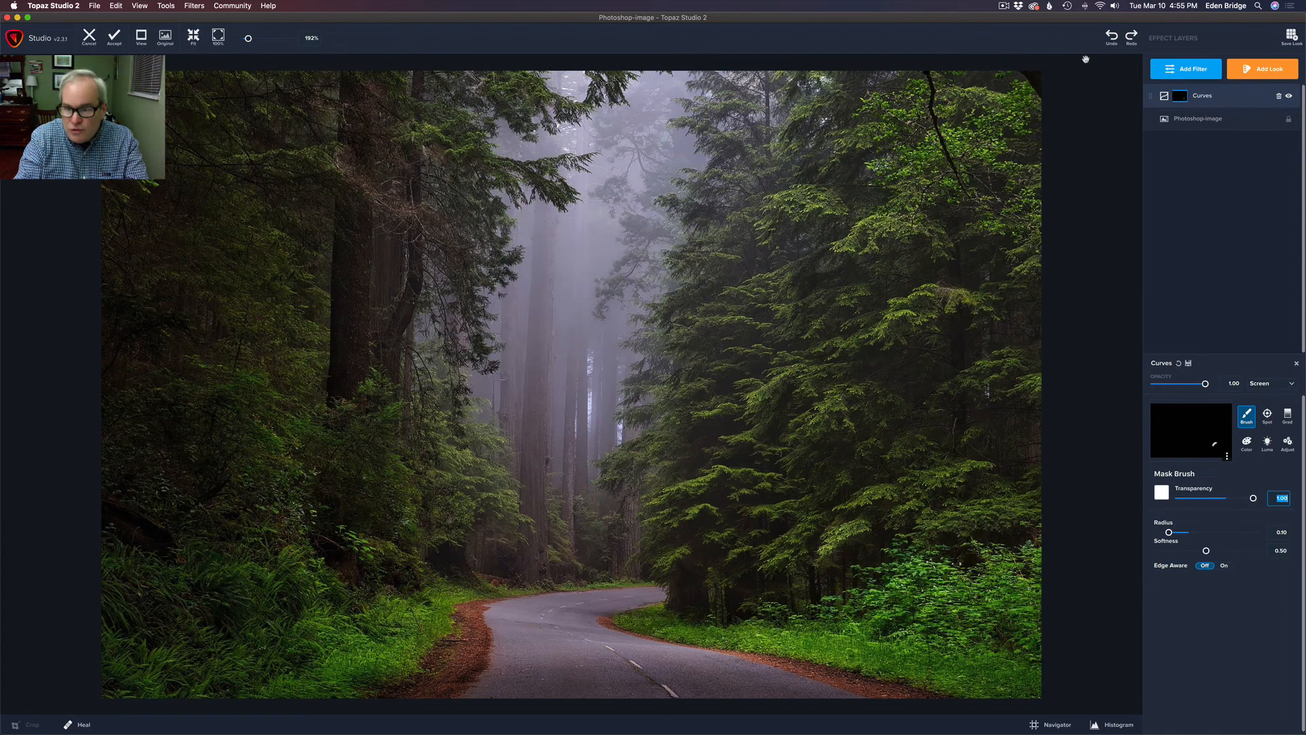
{"action": "key", "text": "super+z"}
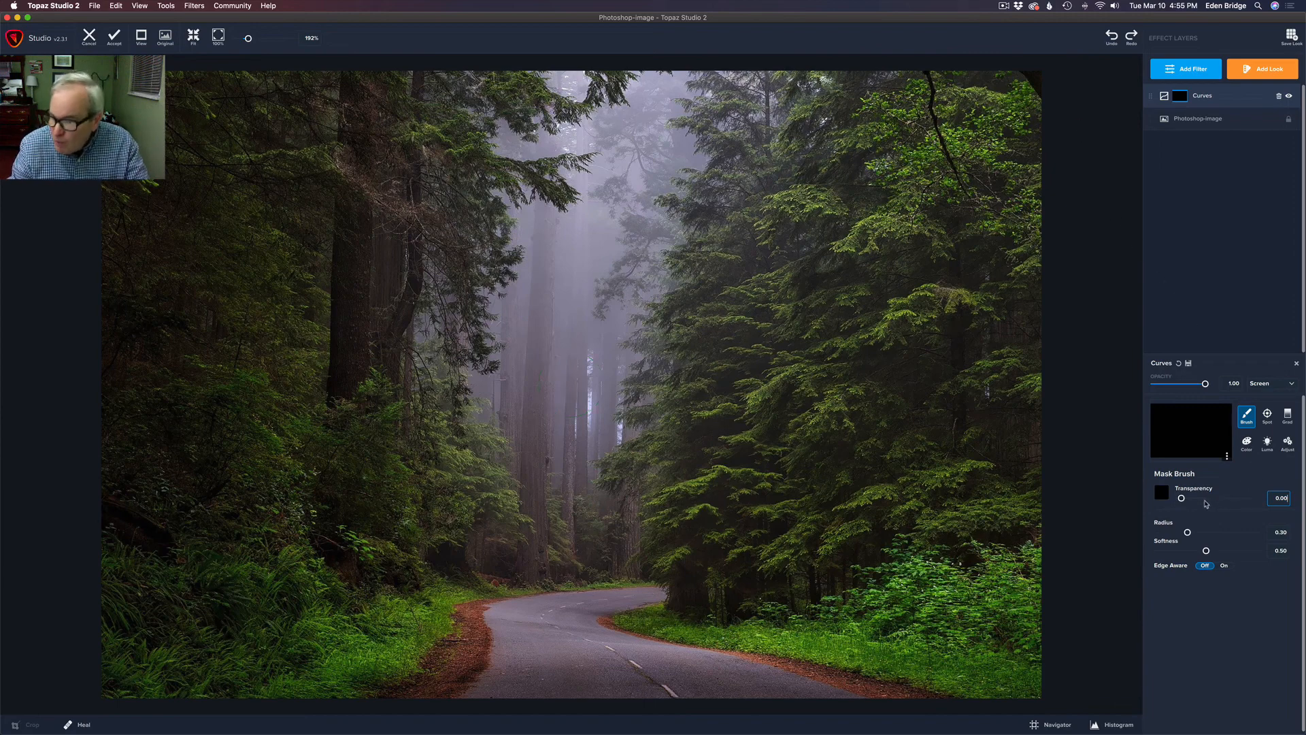
Step: Set the mask brush to transparency 0.51 and radius 0.07, and paint along the lower branches right of the road
{"action": "mouse_move", "coordinate": [1182, 498]}
{"action": "left_mouse_down"}
{"action": "mouse_move", "coordinate": [1239, 500]}
{"action": "mouse_move", "coordinate": [1217, 501]}
{"action": "left_mouse_up"}
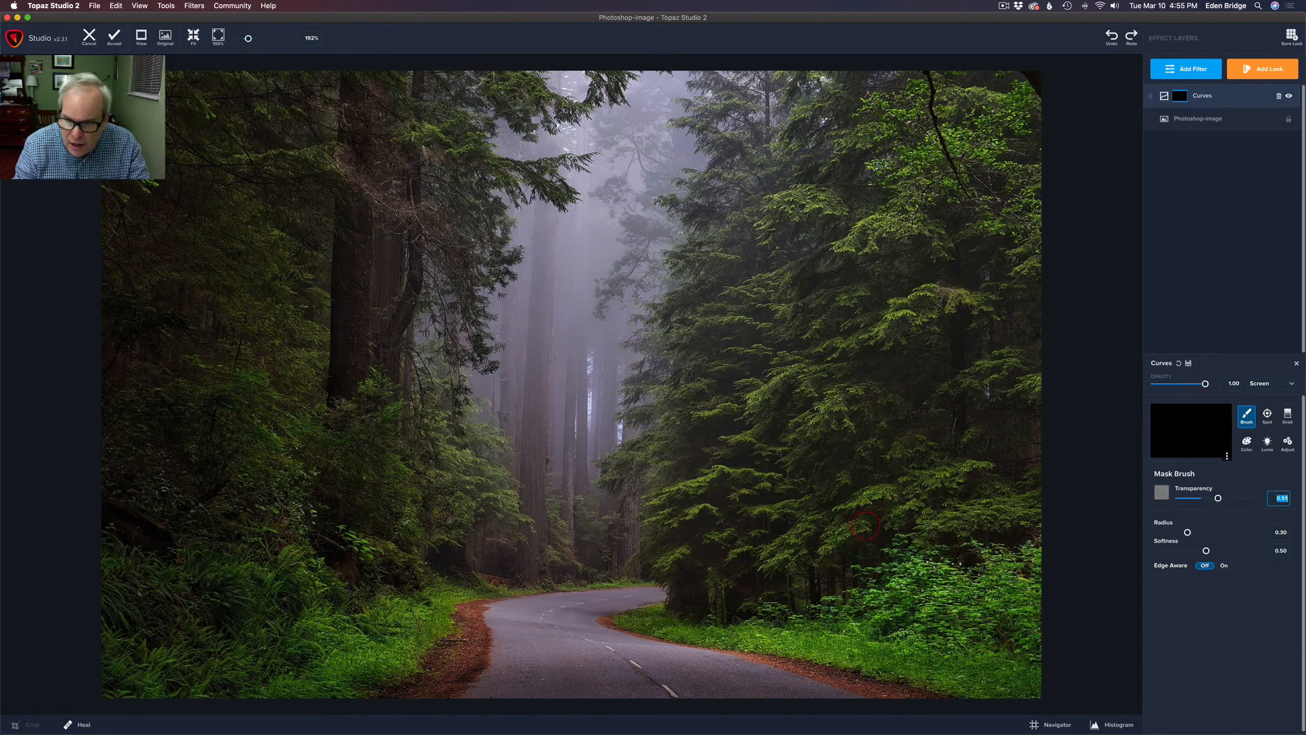
{"action": "left_click_drag", "start_coordinate": [1188, 532], "coordinate": [1095, 526]}
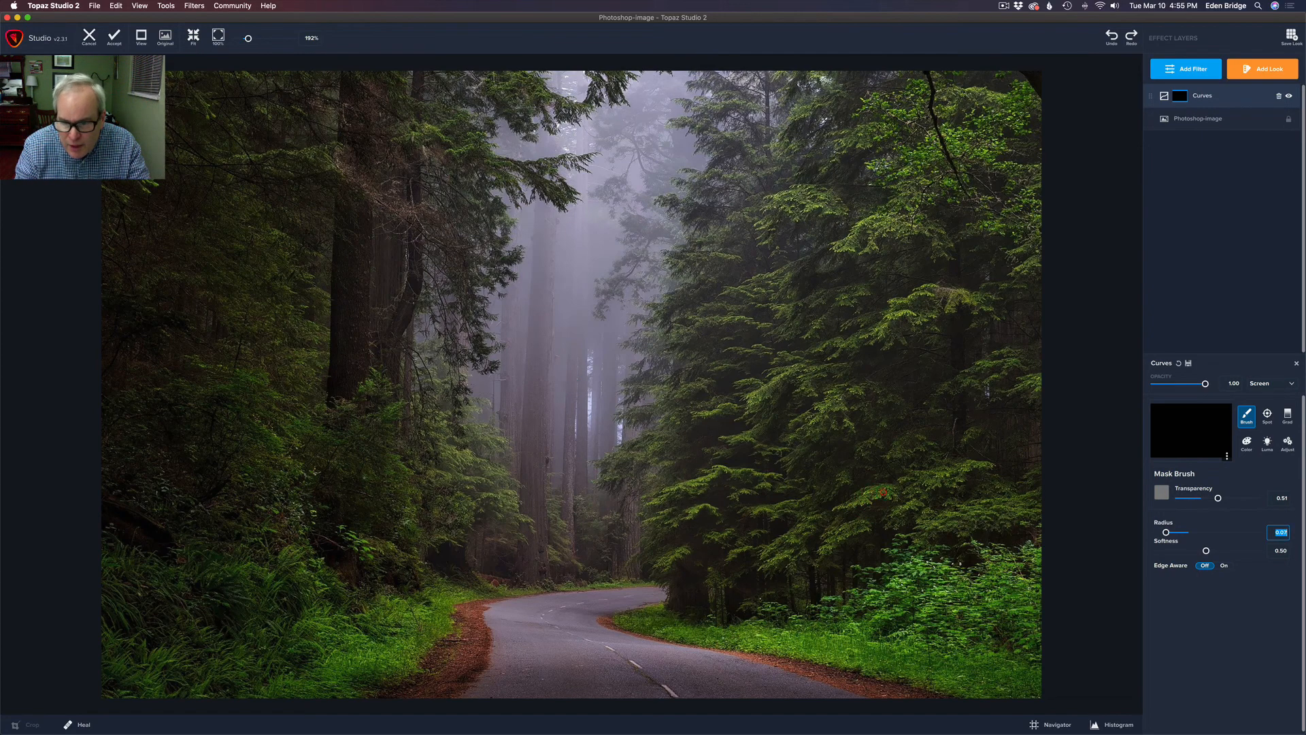
{"action": "mouse_move", "coordinate": [883, 492]}
{"action": "left_mouse_down"}
{"action": "mouse_move", "coordinate": [841, 501]}
{"action": "mouse_move", "coordinate": [858, 525]}
{"action": "mouse_move", "coordinate": [824, 541]}
{"action": "mouse_move", "coordinate": [804, 530]}
{"action": "mouse_move", "coordinate": [764, 560]}
{"action": "mouse_move", "coordinate": [790, 556]}
{"action": "mouse_move", "coordinate": [756, 570]}
{"action": "left_mouse_up"}
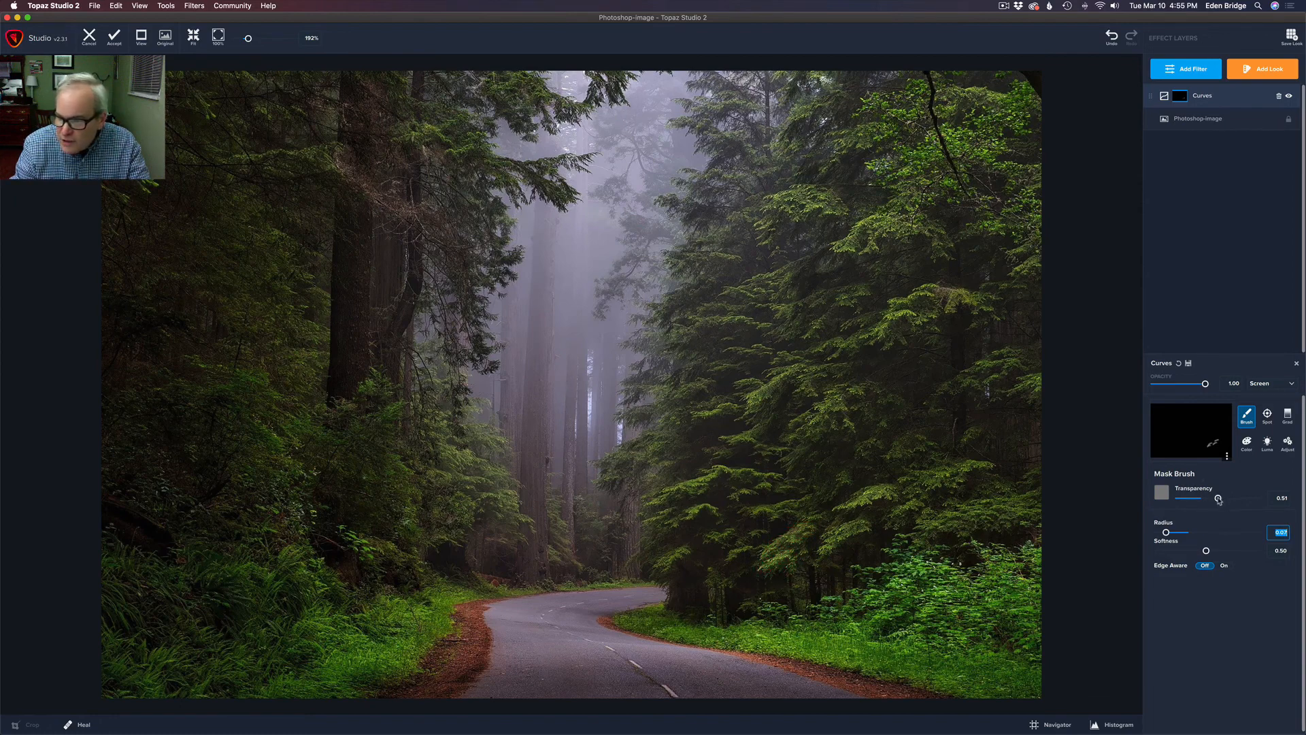
Step: Raise the mask brush transparency to about 0.66 and lighten branches low and high on the trees right of the road
{"action": "left_click_drag", "start_coordinate": [1218, 498], "coordinate": [1228, 498]}
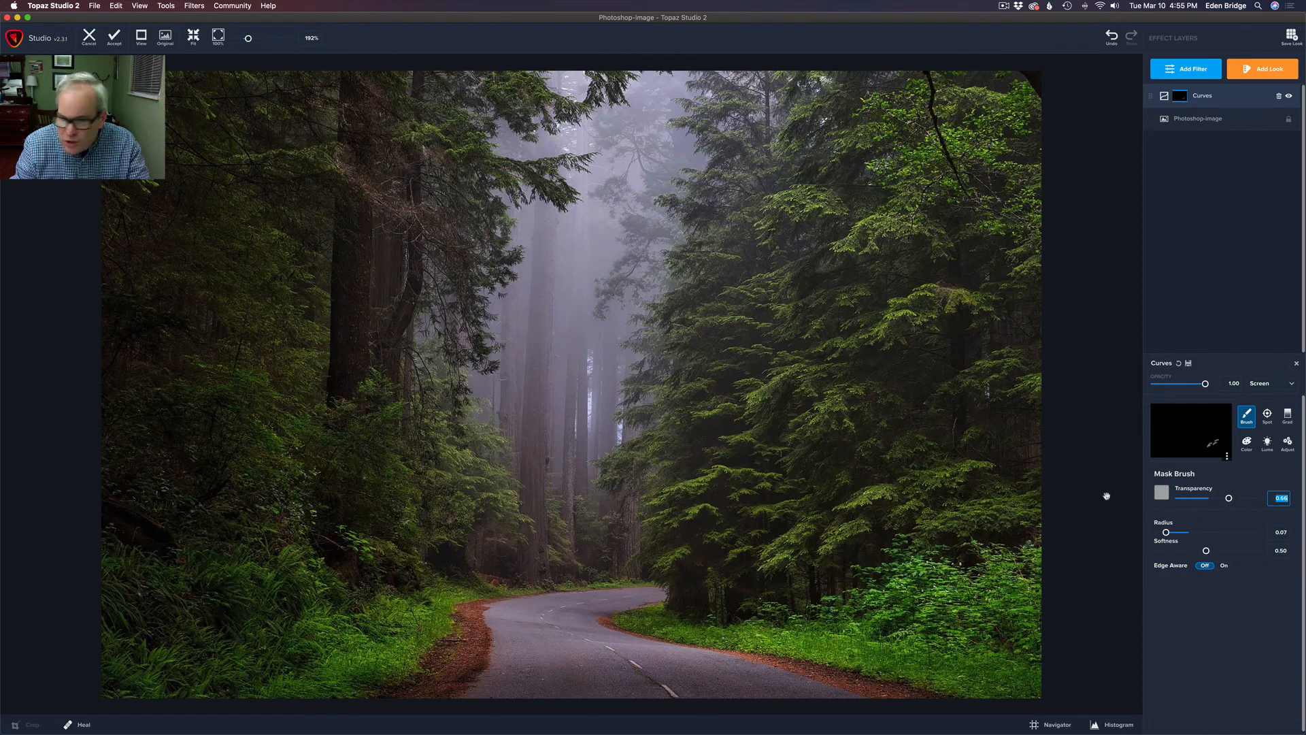
{"action": "left_click_drag", "start_coordinate": [710, 477], "coordinate": [657, 507]}
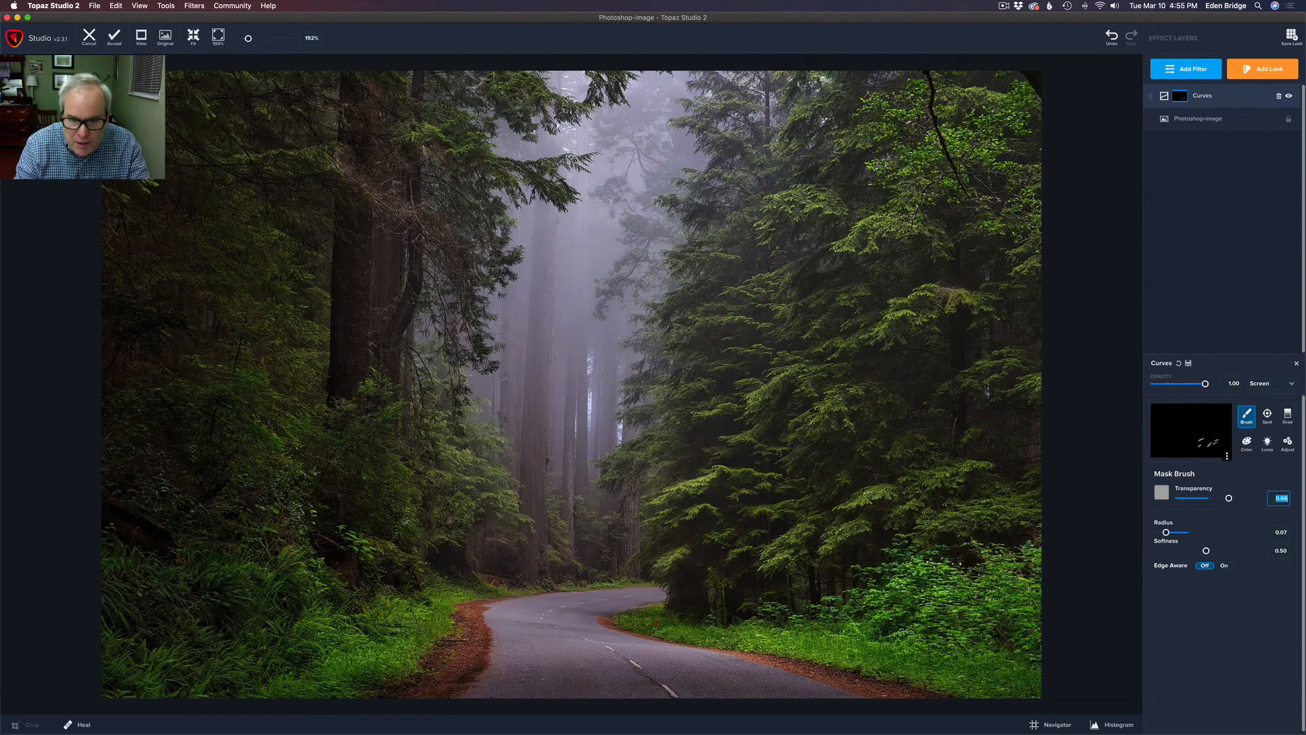
{"action": "left_click", "coordinate": [906, 315]}
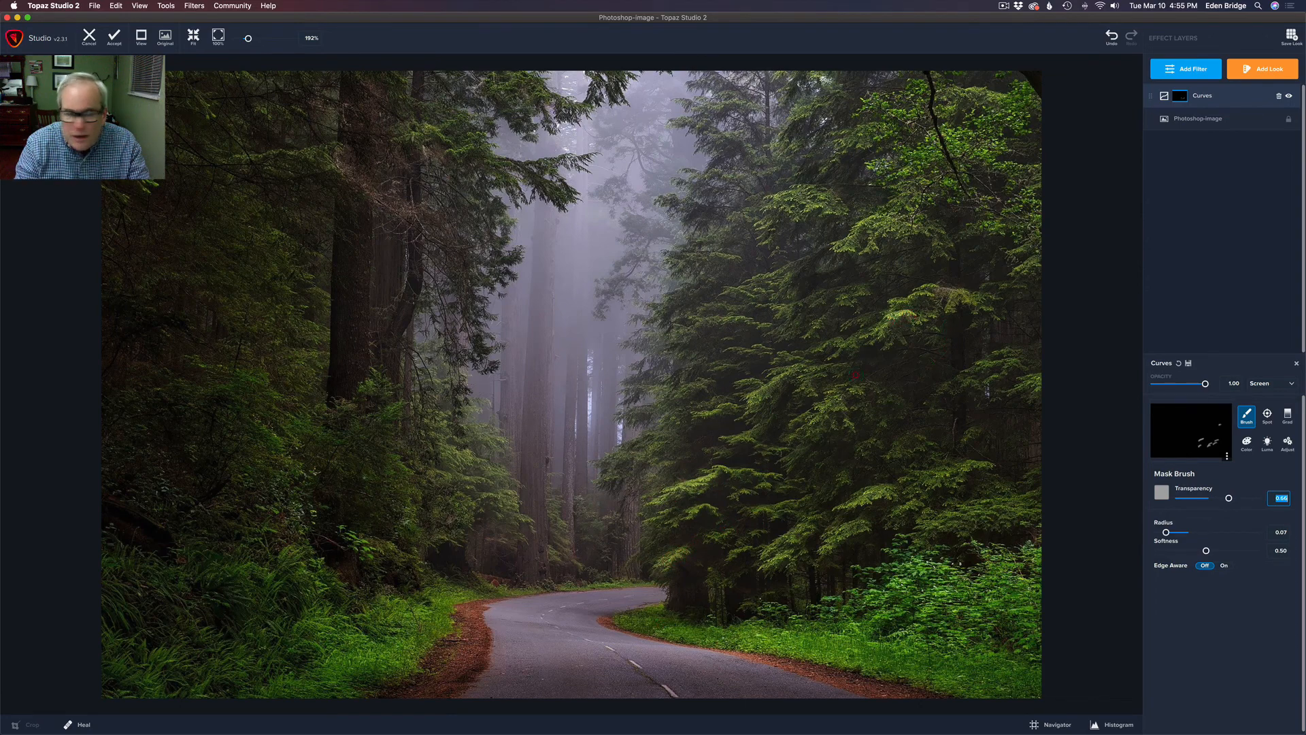
Step: Paint short mask strokes on the shrub and tree foliage left of the large dark trunk
{"action": "left_click", "coordinate": [349, 541]}
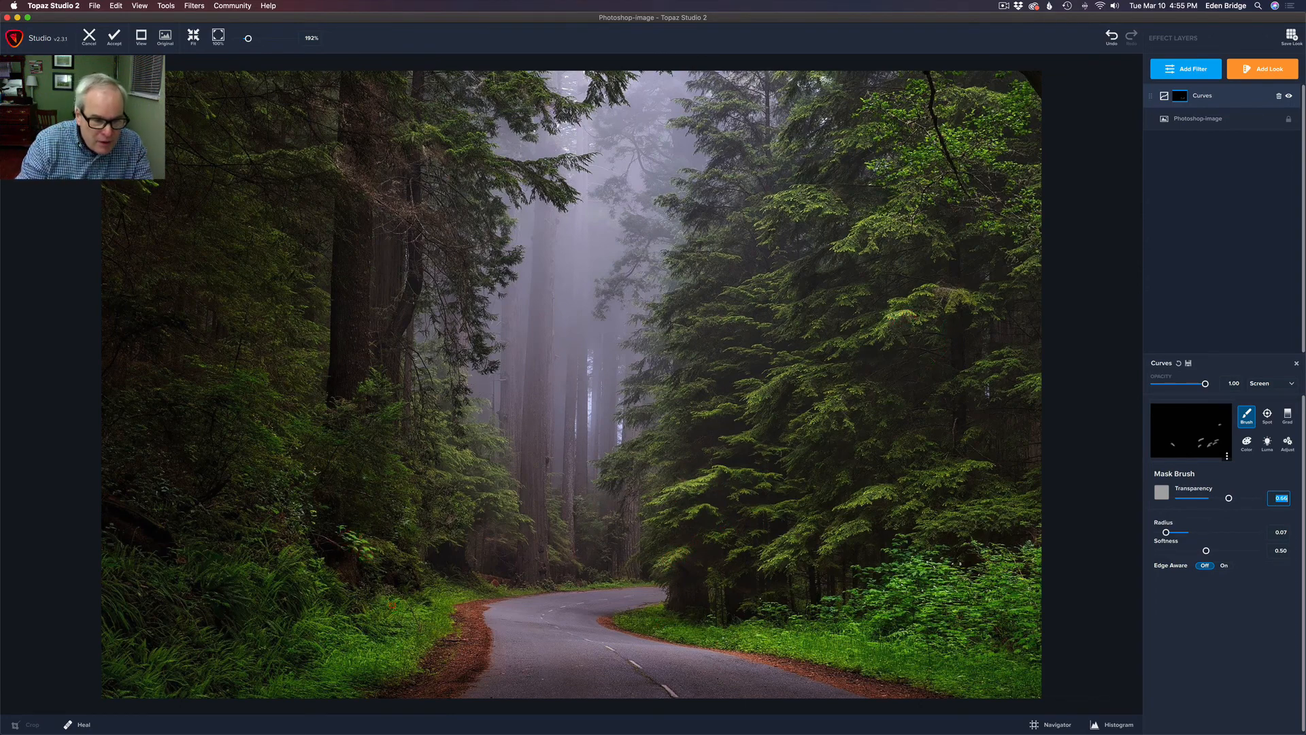
{"action": "left_click", "coordinate": [259, 427]}
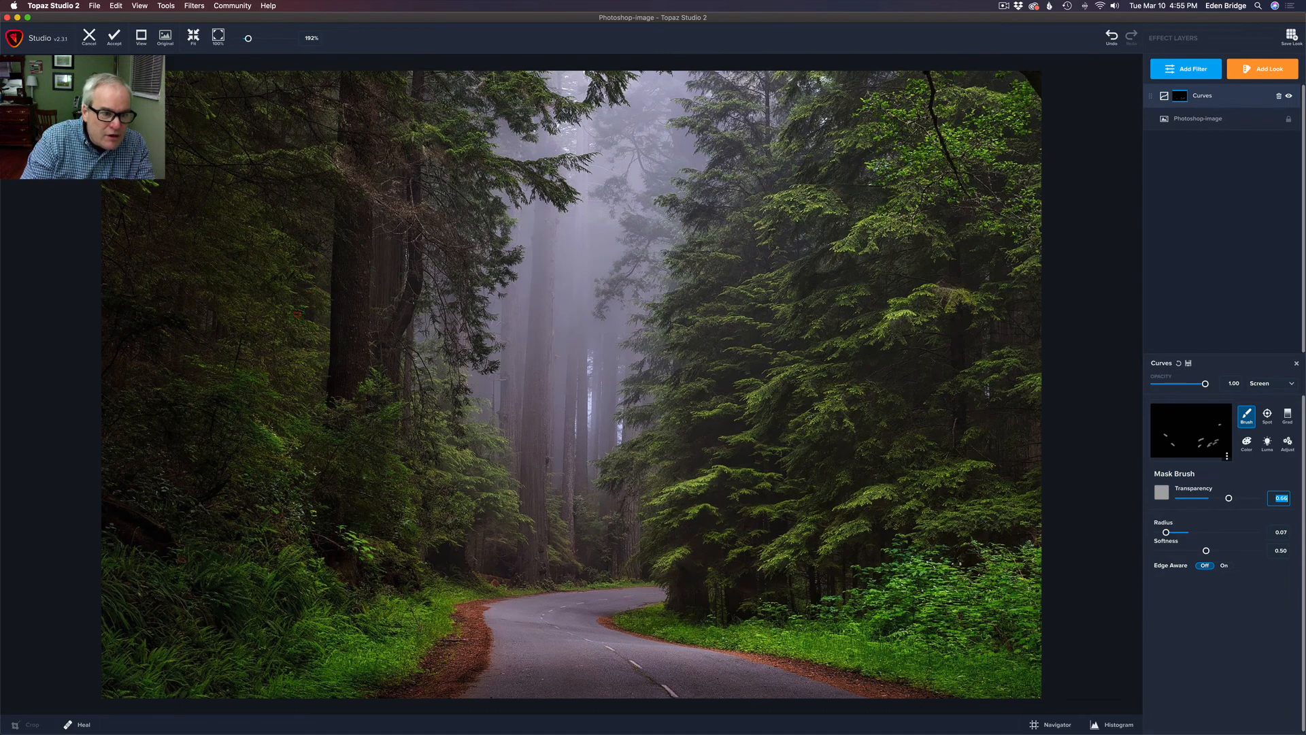
{"action": "left_click", "coordinate": [279, 306]}
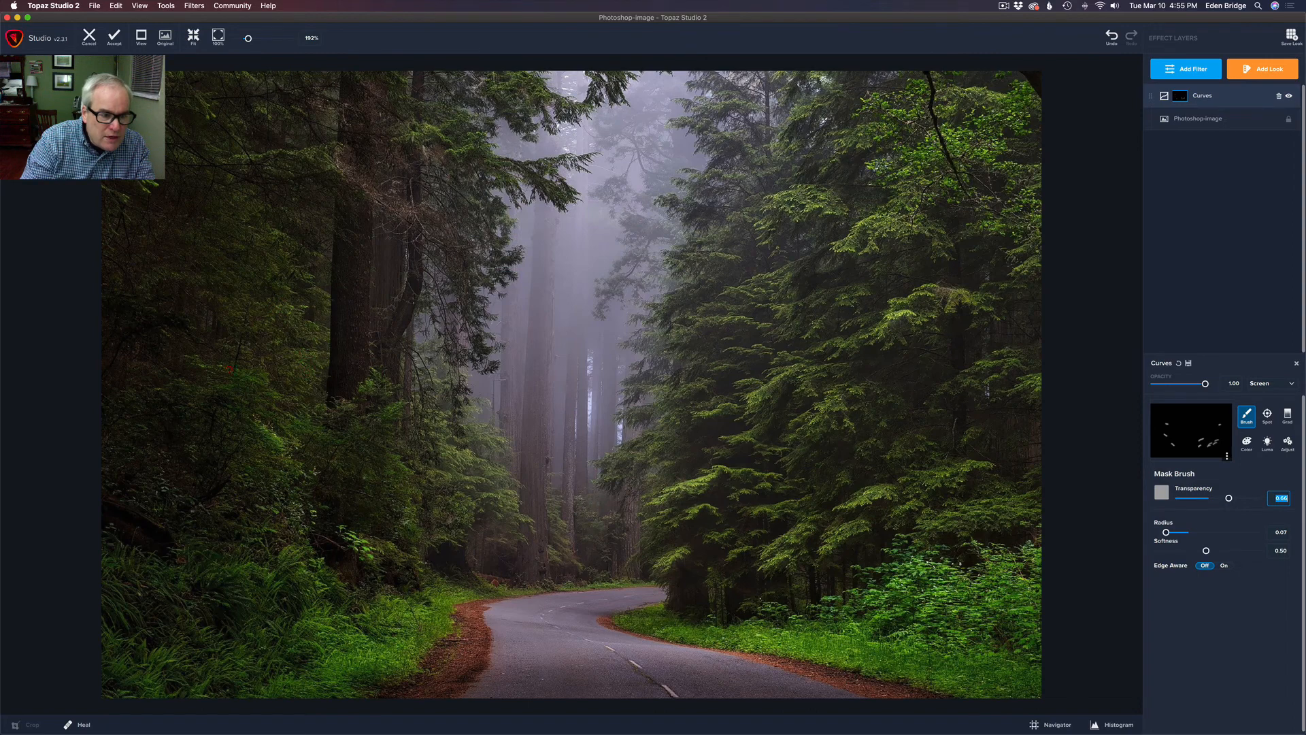
{"action": "left_click_drag", "start_coordinate": [204, 361], "coordinate": [267, 378]}
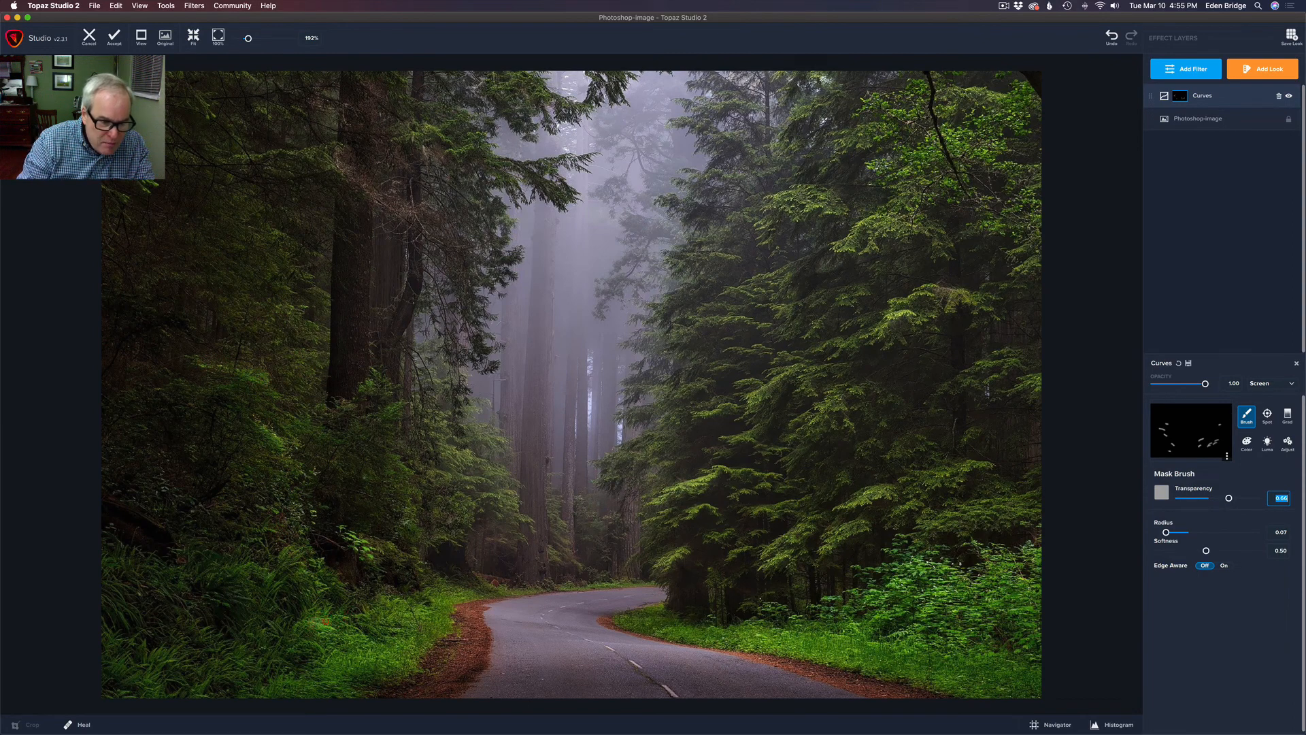
Step: Paint mask strokes over the ferns and grasses in the foreground left of the road
{"action": "left_click", "coordinate": [316, 609]}
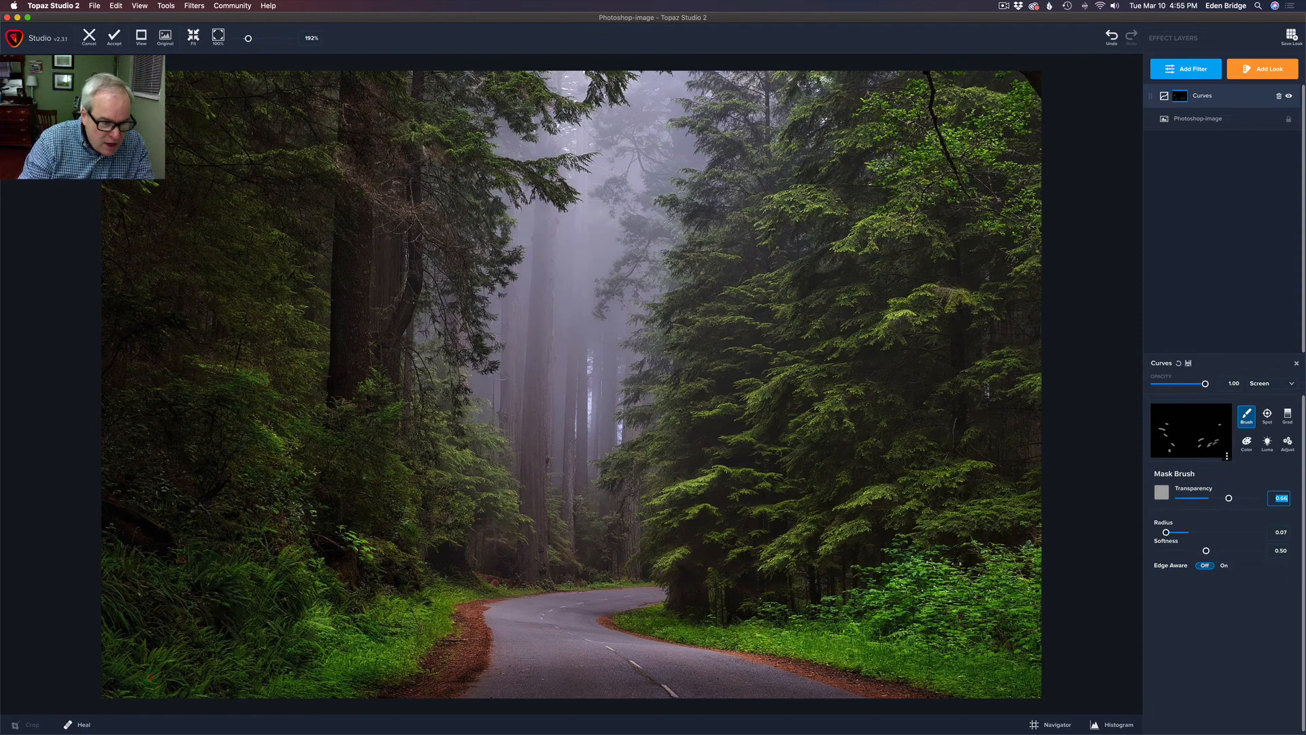
{"action": "left_click_drag", "start_coordinate": [150, 676], "coordinate": [161, 655]}
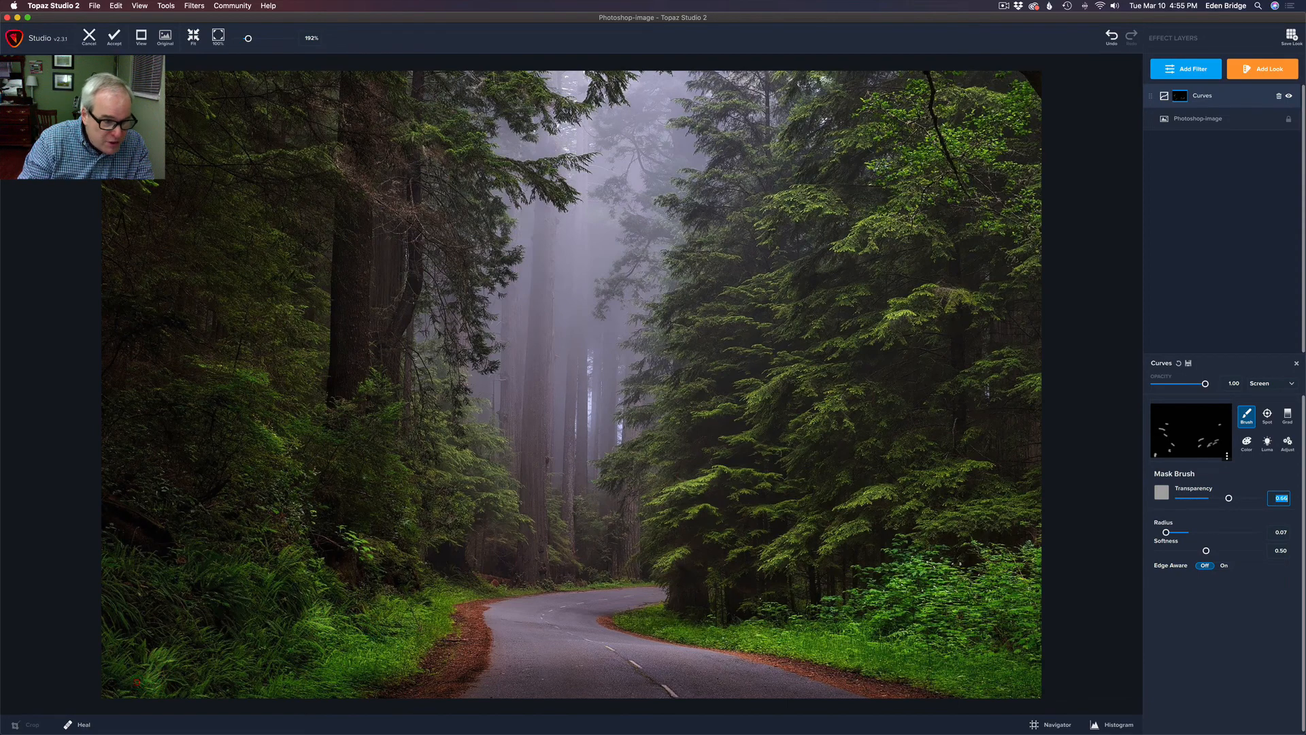
{"action": "left_click", "coordinate": [136, 680]}
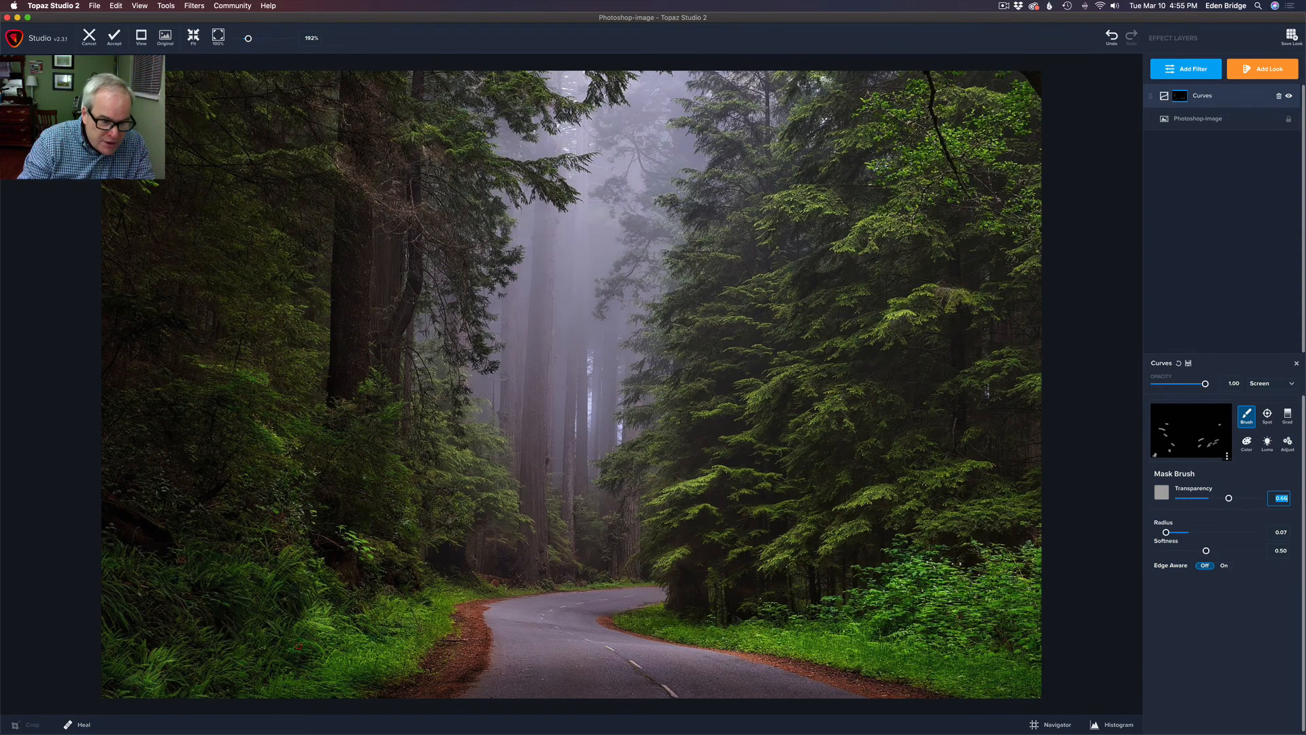
{"action": "left_click", "coordinate": [320, 647]}
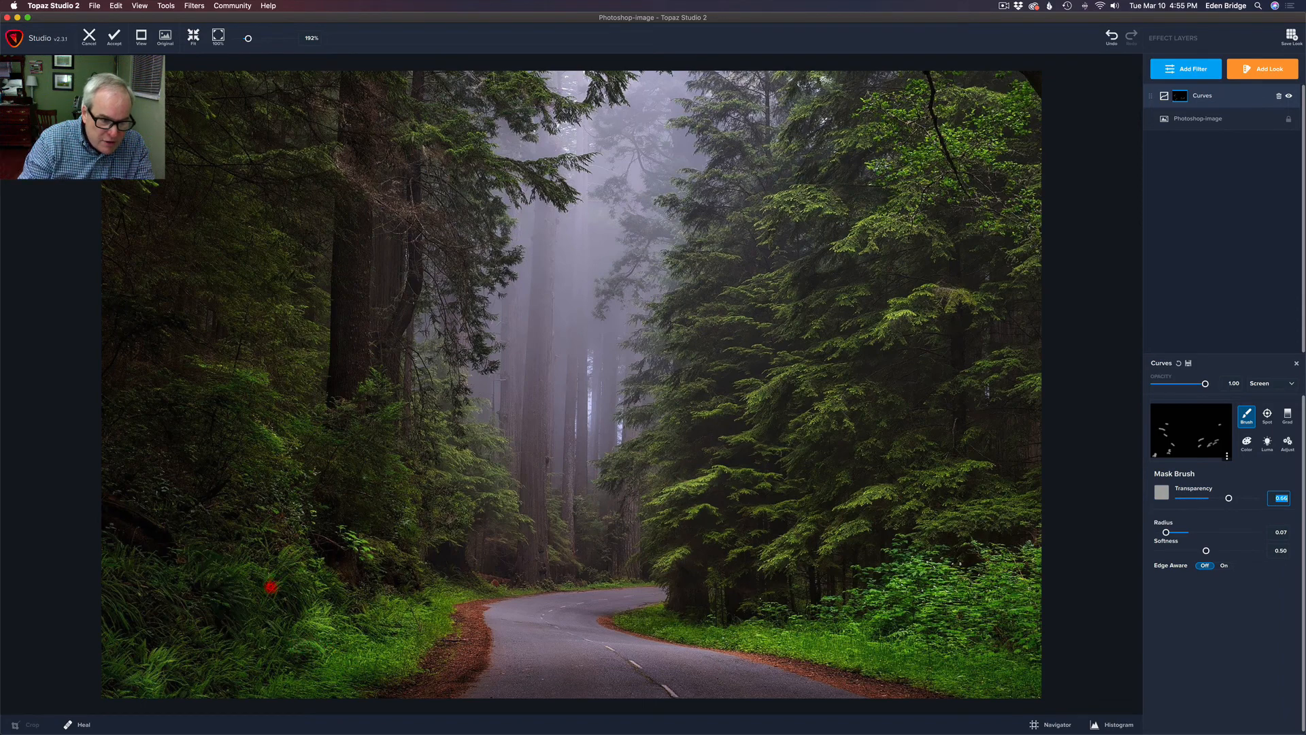
{"action": "left_click", "coordinate": [213, 575]}
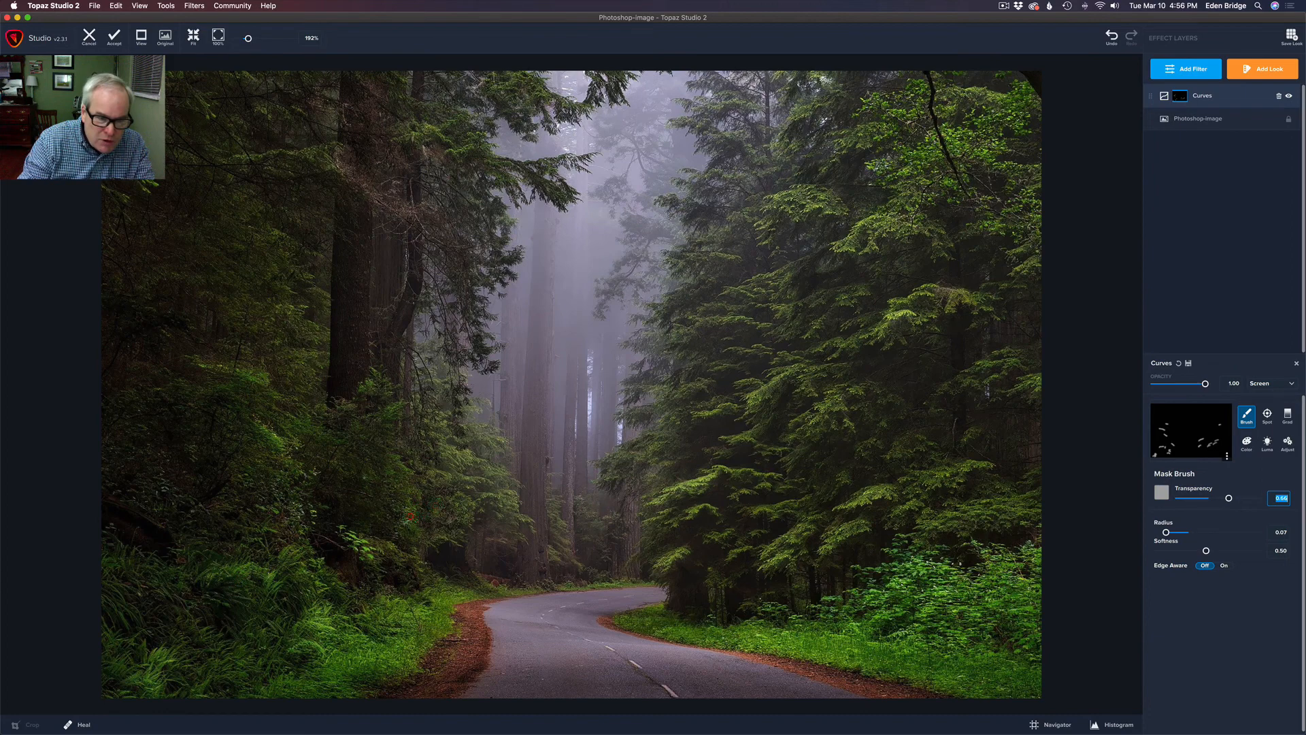
Step: Paint mask strokes on the foliage between the large dark trunk and the left edge of the road
{"action": "left_click_drag", "start_coordinate": [395, 467], "coordinate": [407, 480]}
{"action": "left_click", "coordinate": [406, 519]}
{"action": "left_click", "coordinate": [466, 585]}
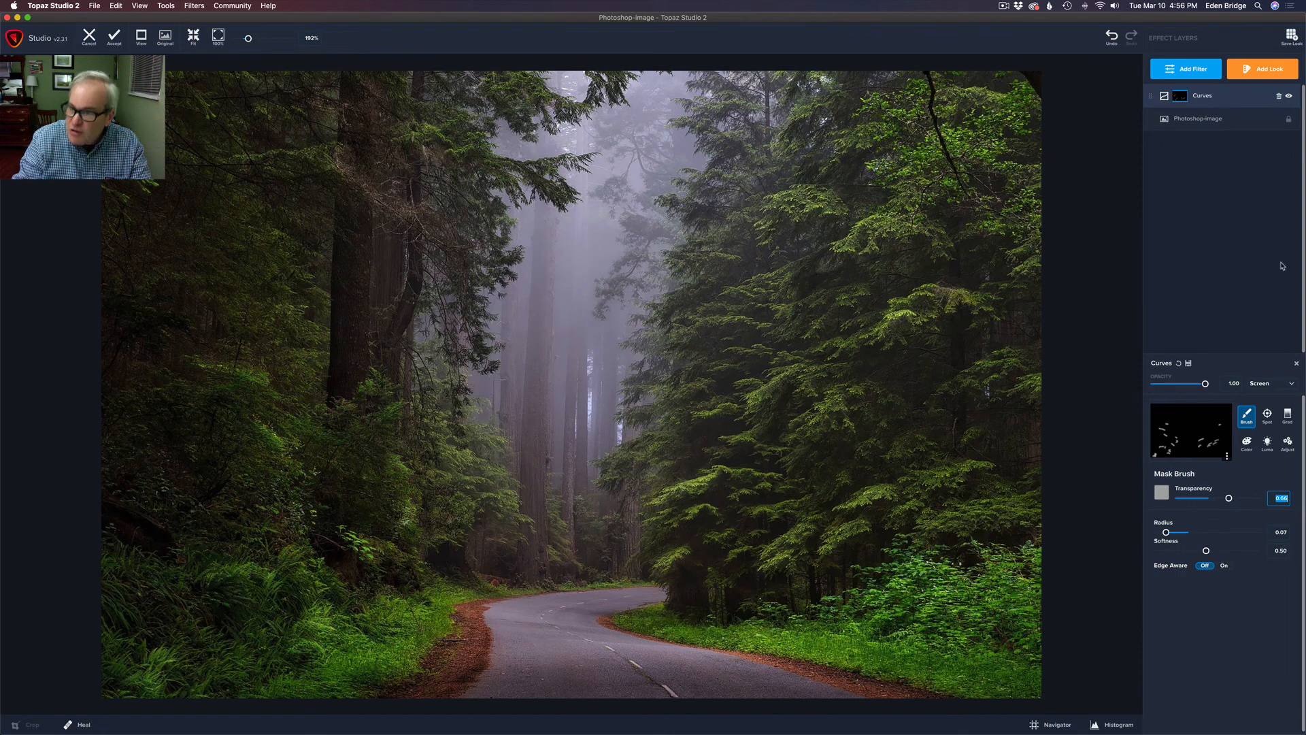
Step: Compare the image with the Screen Curves filter off and on, and lower the filter's opacity to about 0.7
{"action": "left_click", "coordinate": [1289, 98]}
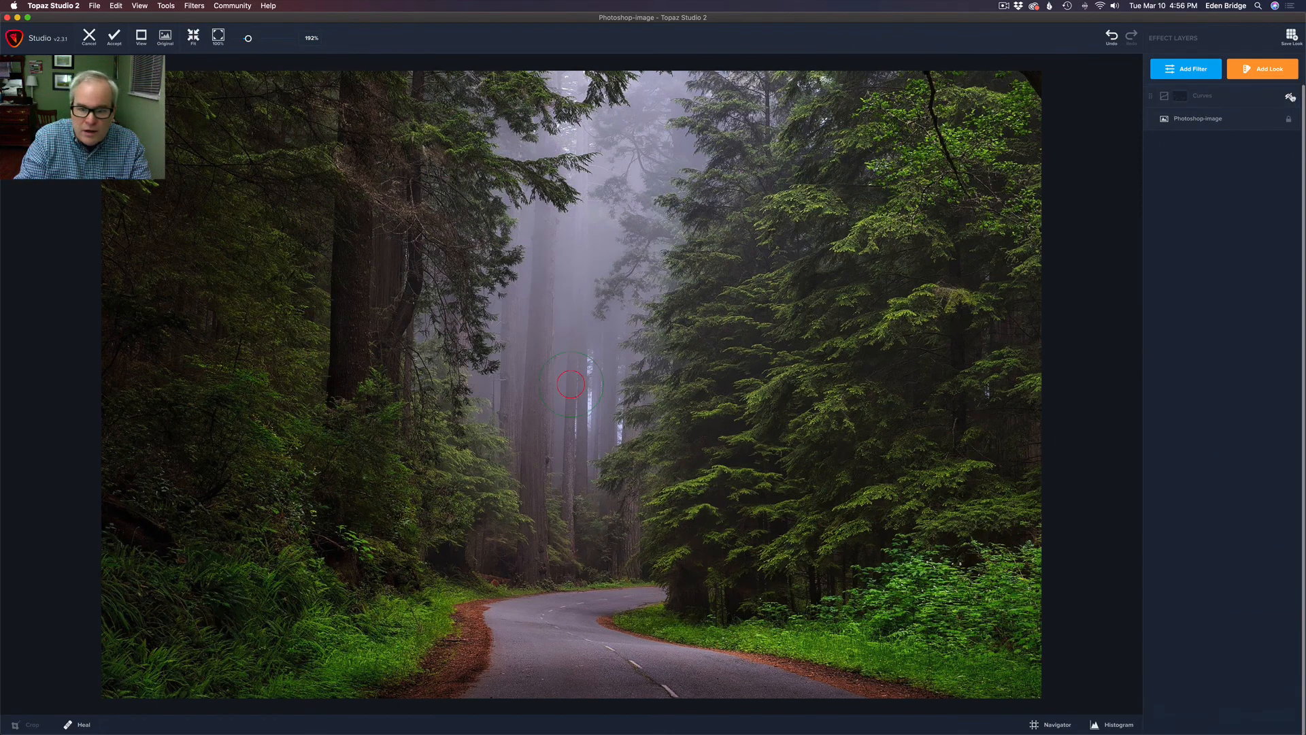
{"action": "left_click", "coordinate": [1289, 97]}
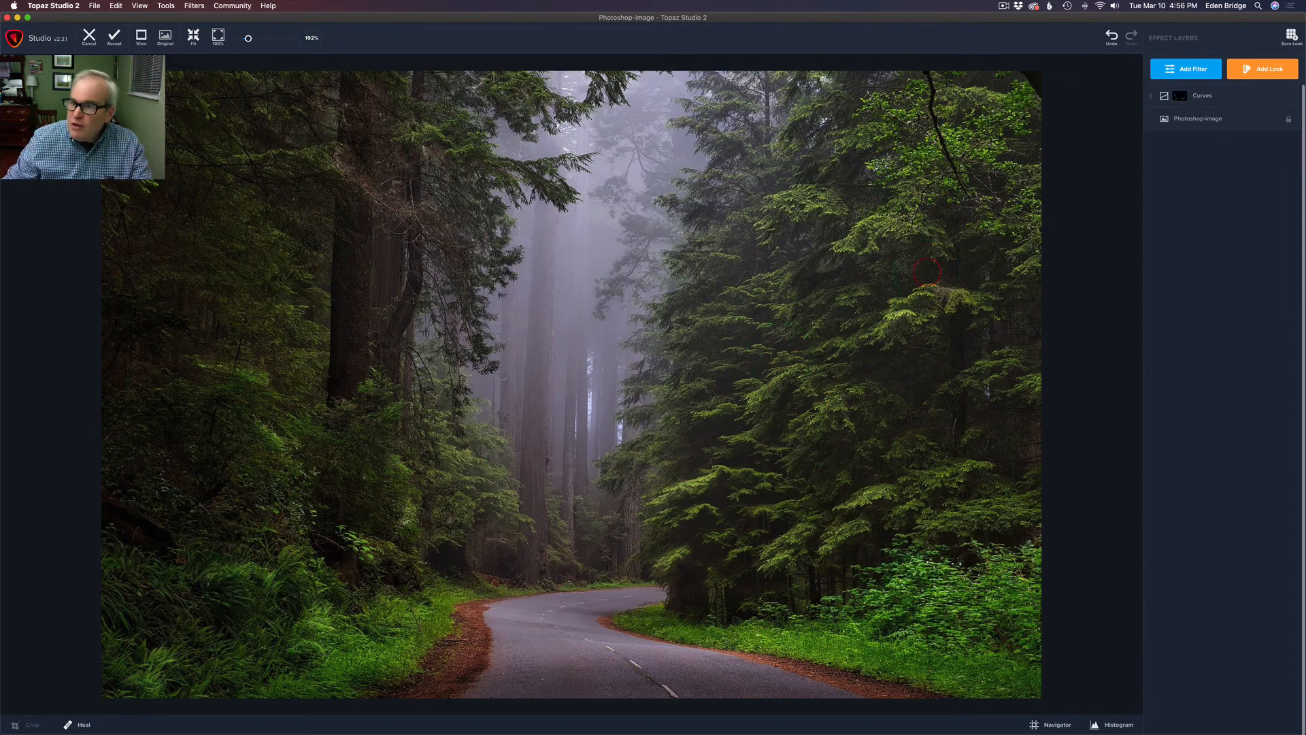
{"action": "left_click", "coordinate": [1242, 102]}
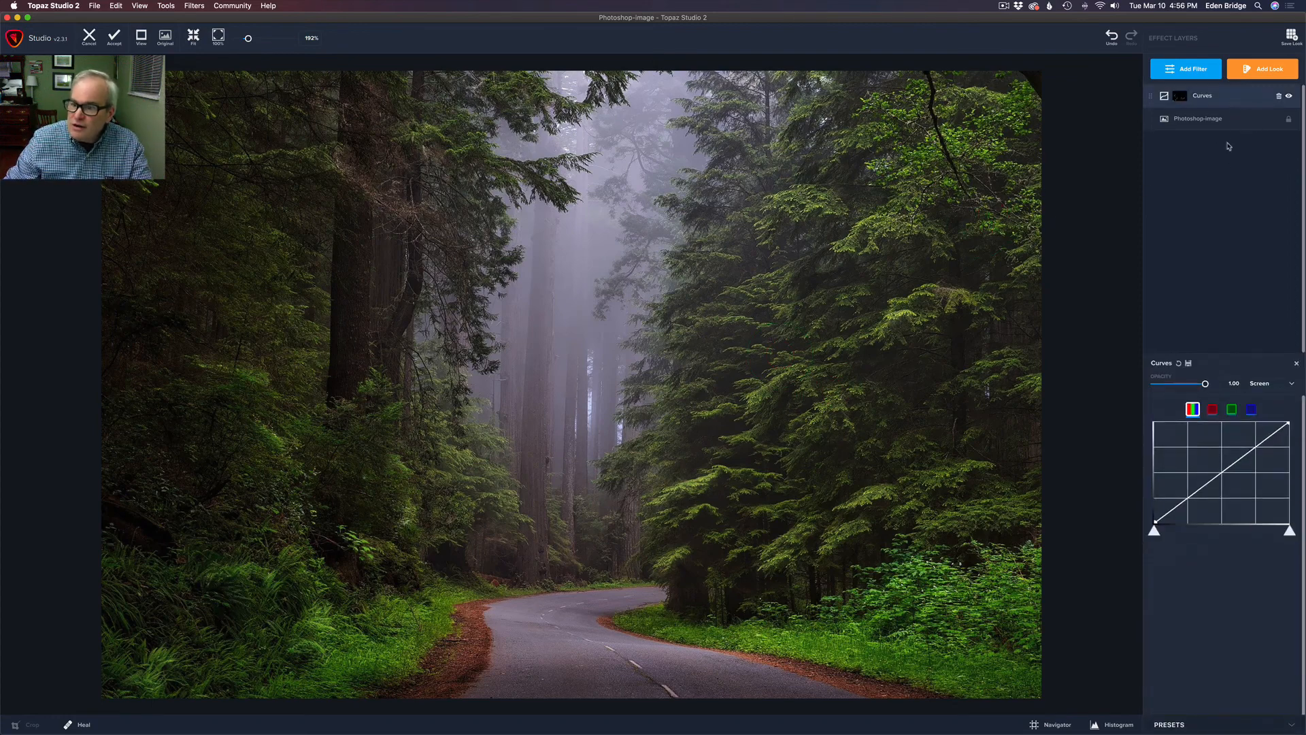
{"action": "mouse_move", "coordinate": [1205, 385]}
{"action": "left_mouse_down"}
{"action": "mouse_move", "coordinate": [1091, 382]}
{"action": "mouse_move", "coordinate": [1190, 394]}
{"action": "left_mouse_up"}
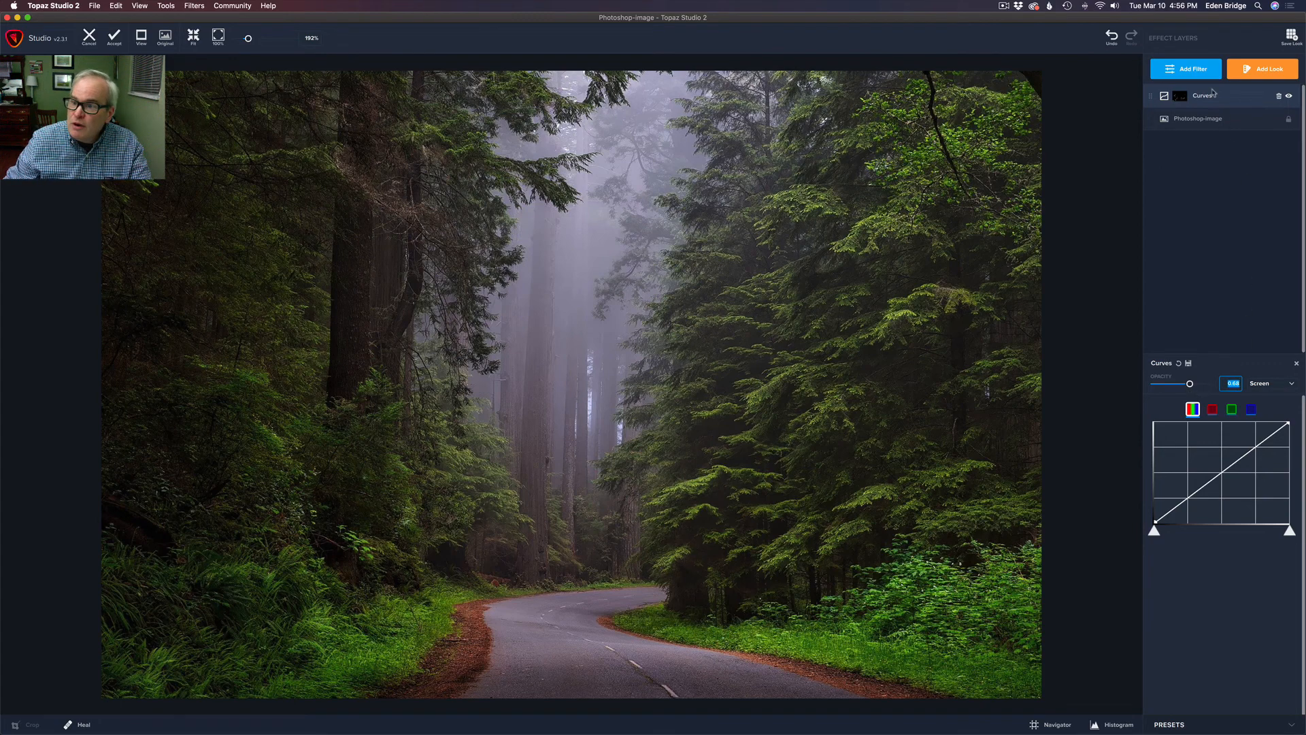
Step: Add a second Curves filter and set its blend mode to Multiply
{"action": "left_click", "coordinate": [1201, 70]}
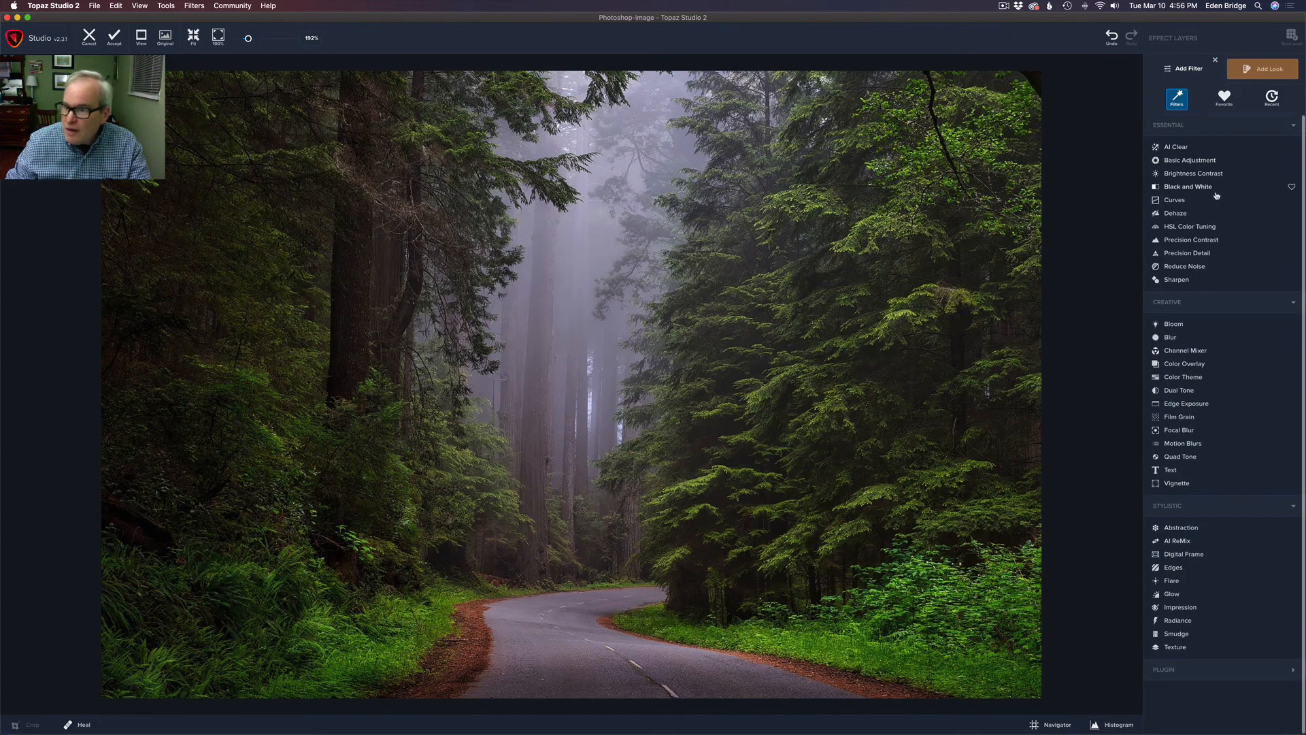
{"action": "left_click", "coordinate": [1175, 199]}
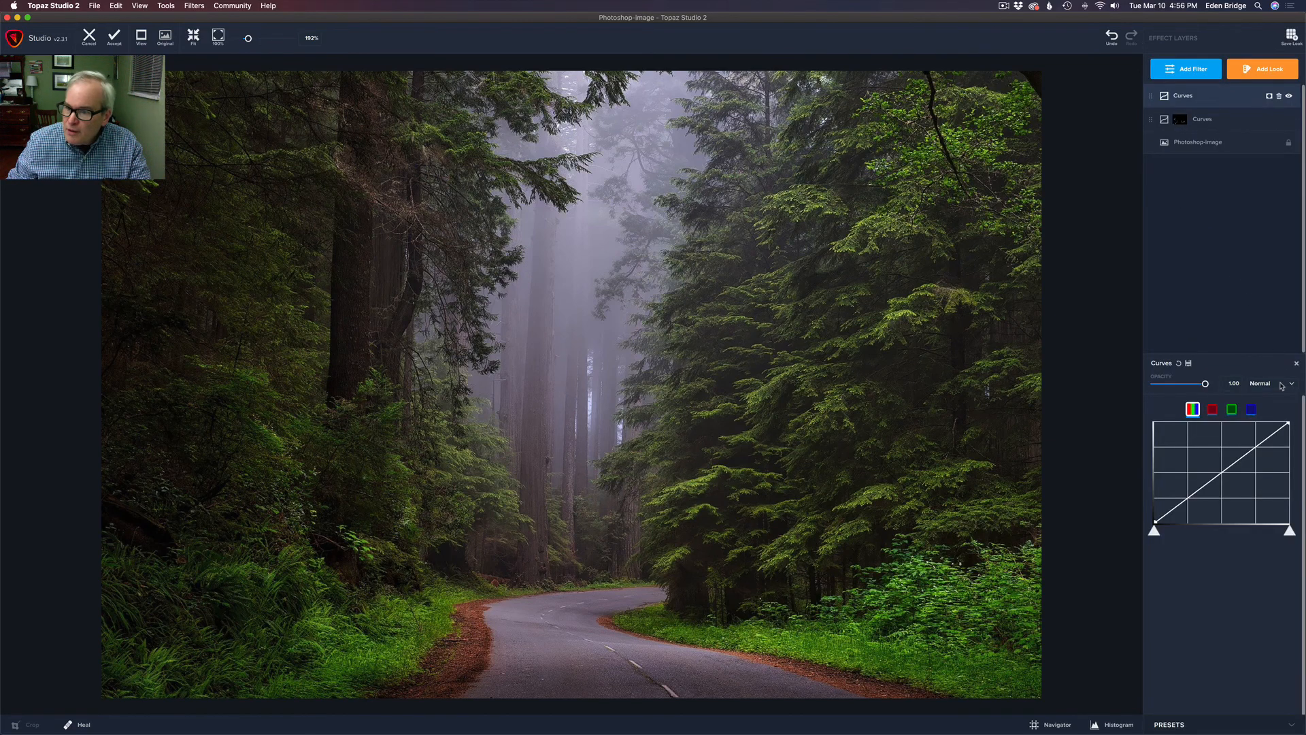
{"action": "left_click", "coordinate": [1290, 385]}
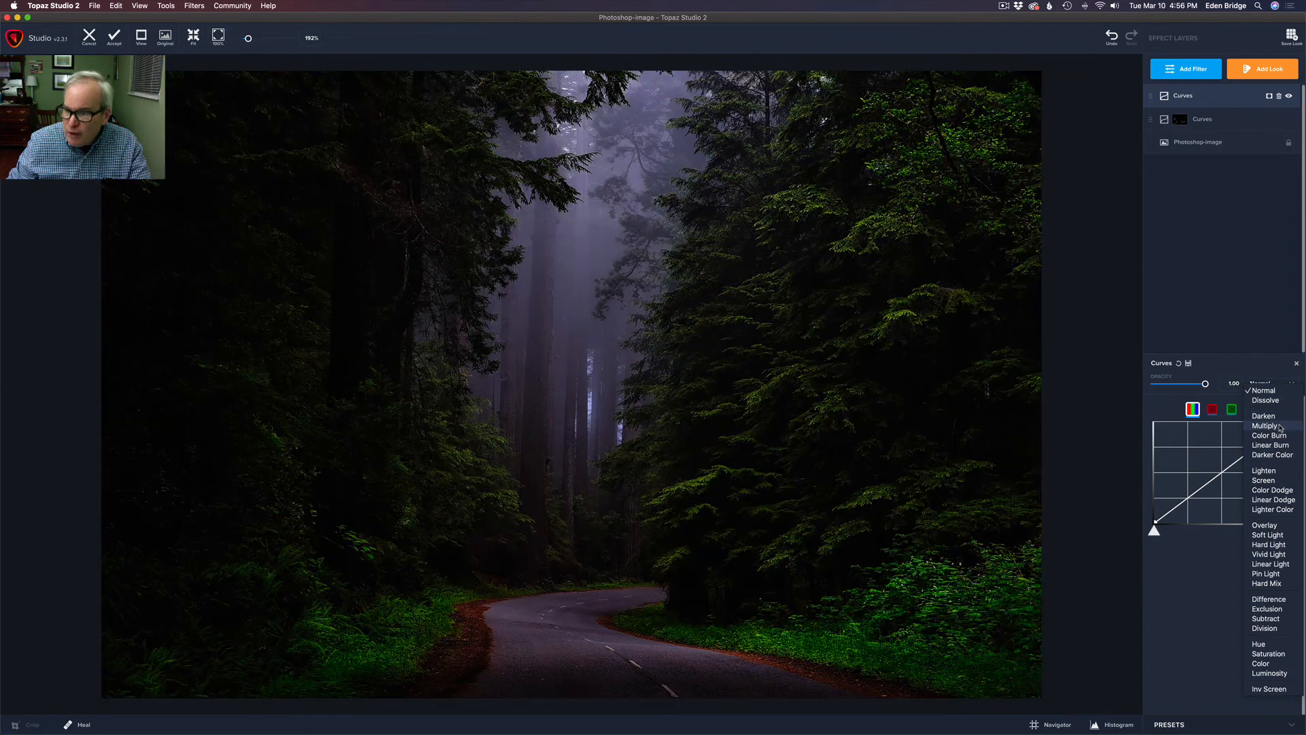
{"action": "left_click", "coordinate": [1281, 426]}
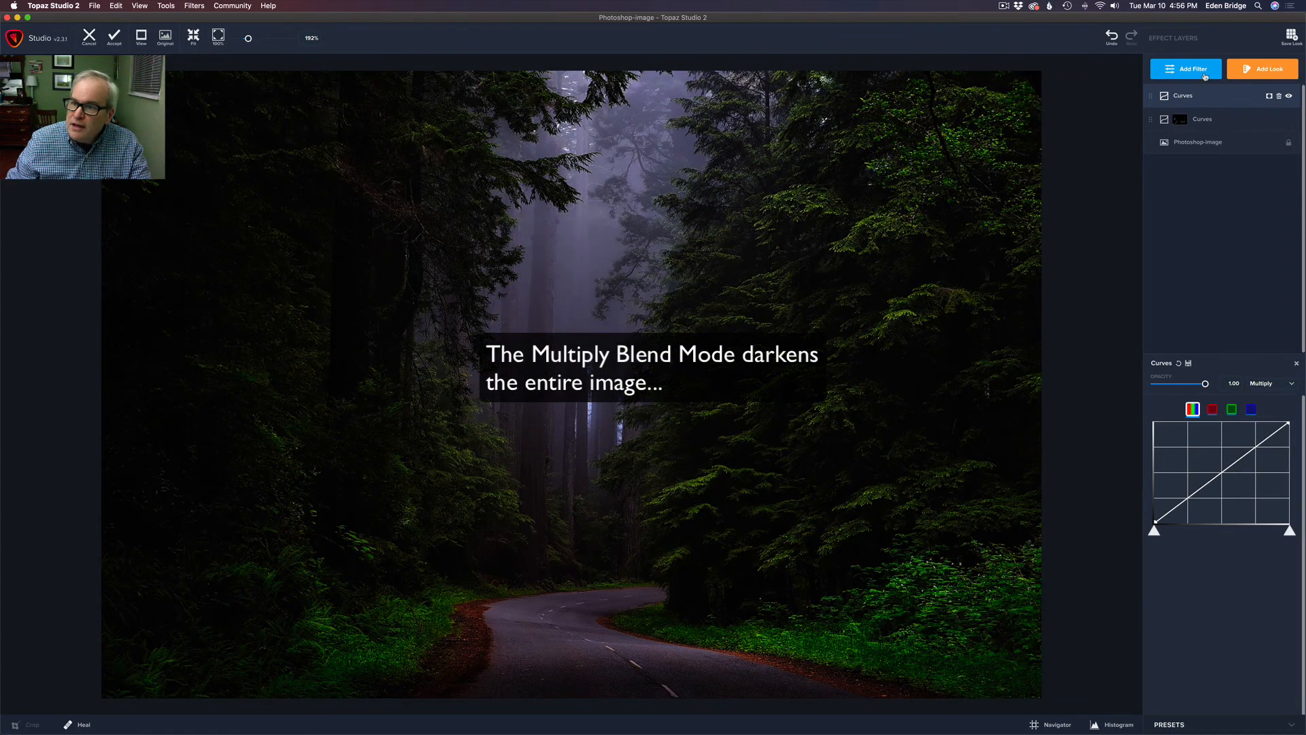
Step: Add a mask to the Multiply Curves filter and invert it to black
{"action": "left_click", "coordinate": [1269, 97]}
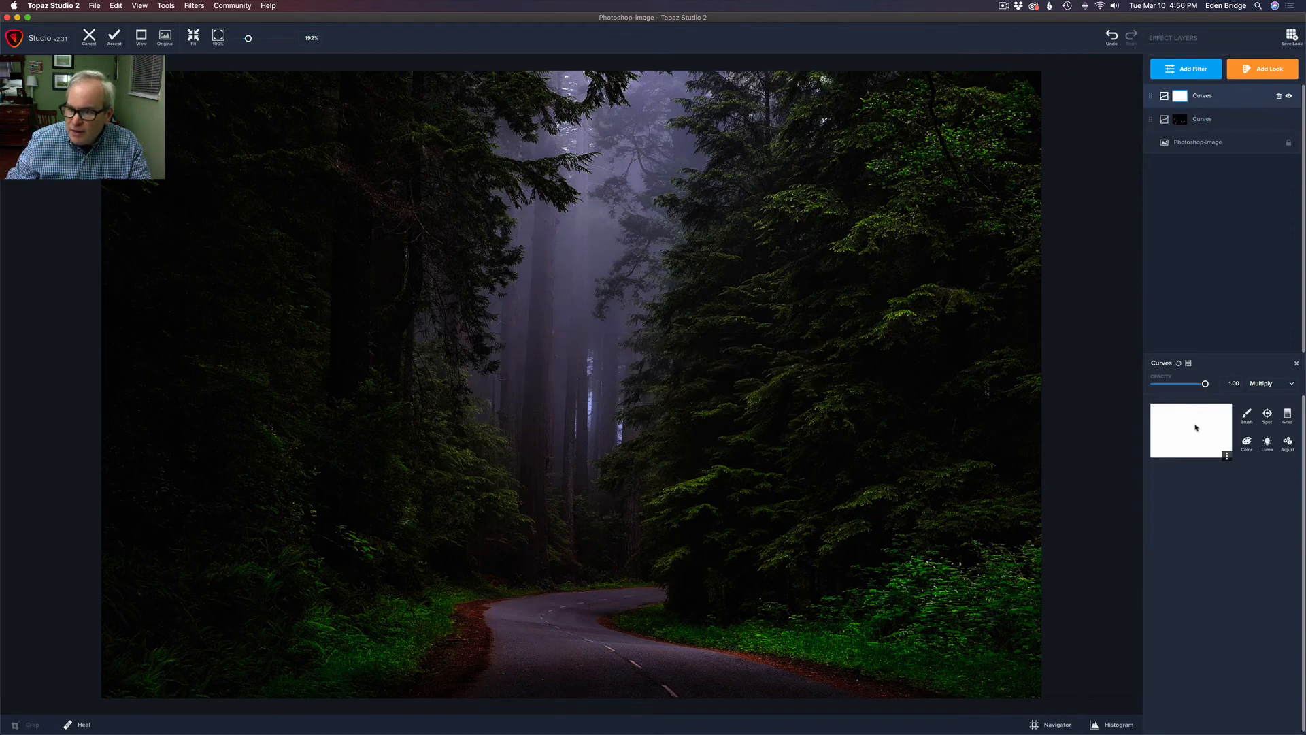
{"action": "right_click", "coordinate": [1195, 427]}
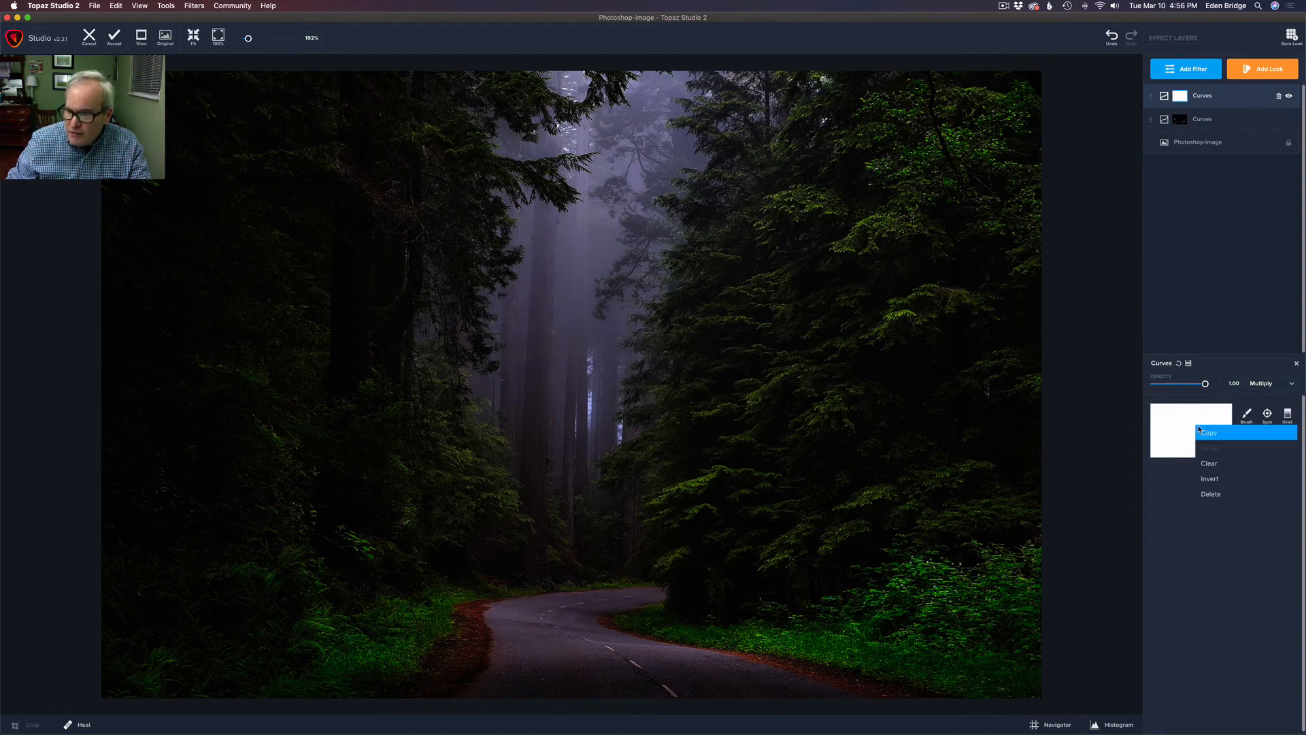
{"action": "left_click", "coordinate": [1224, 481]}
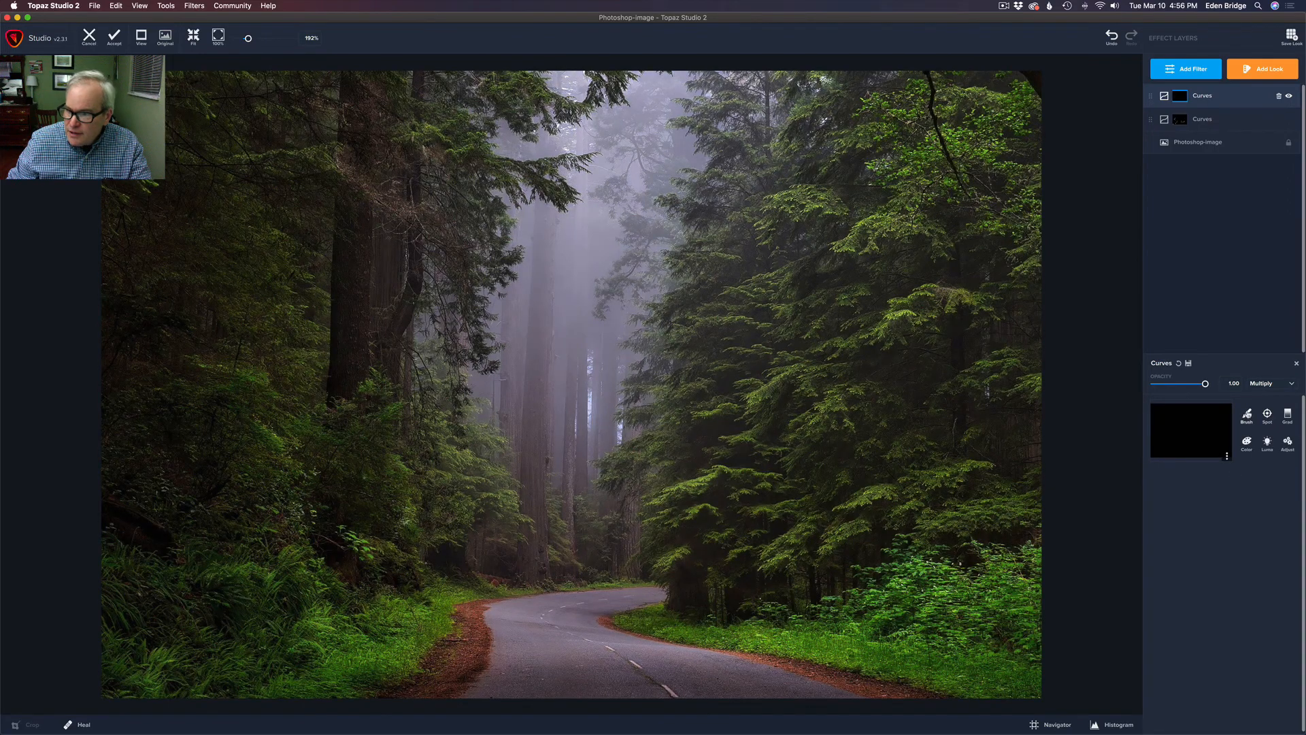
Step: Set the mask brush to radius 0.10 and transparency 0.48, and darken the strip of grass beneath the trees right of the road
{"action": "left_click", "coordinate": [1246, 415]}
{"action": "left_click_drag", "start_coordinate": [1188, 533], "coordinate": [1169, 533]}
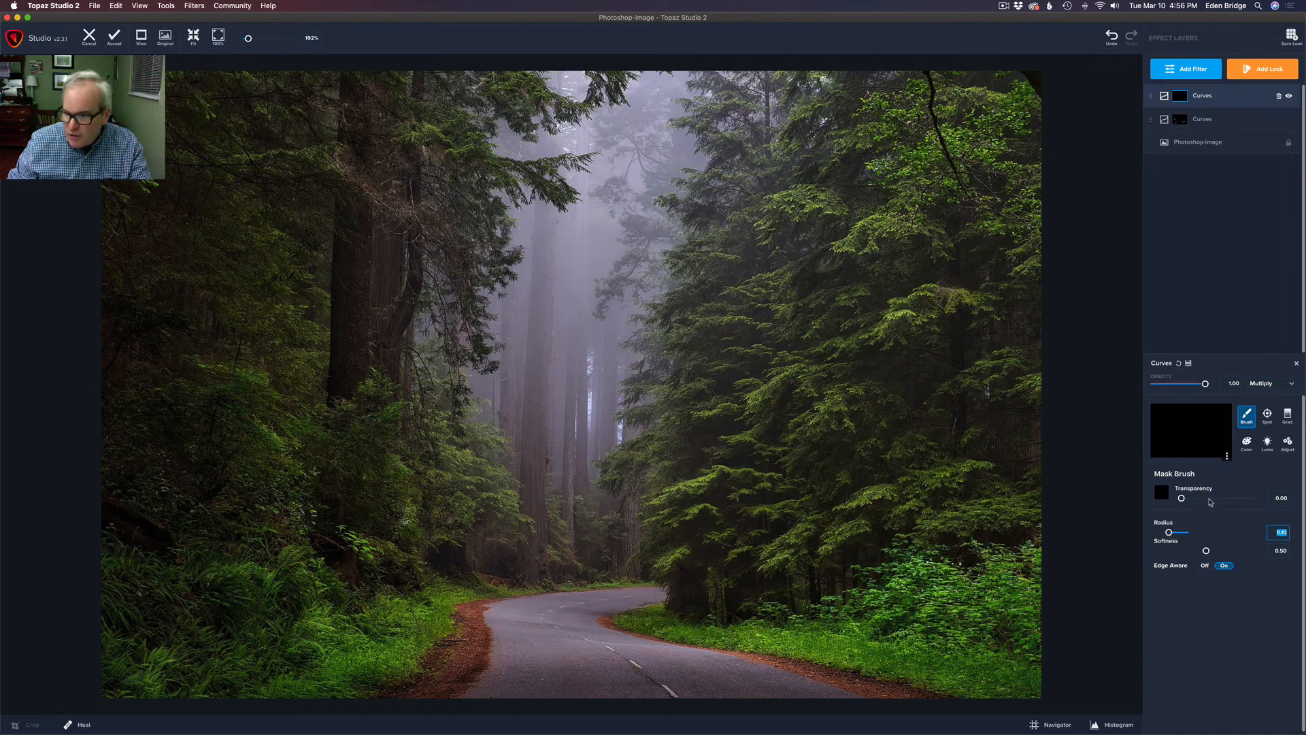
{"action": "left_click_drag", "start_coordinate": [1181, 499], "coordinate": [1216, 498]}
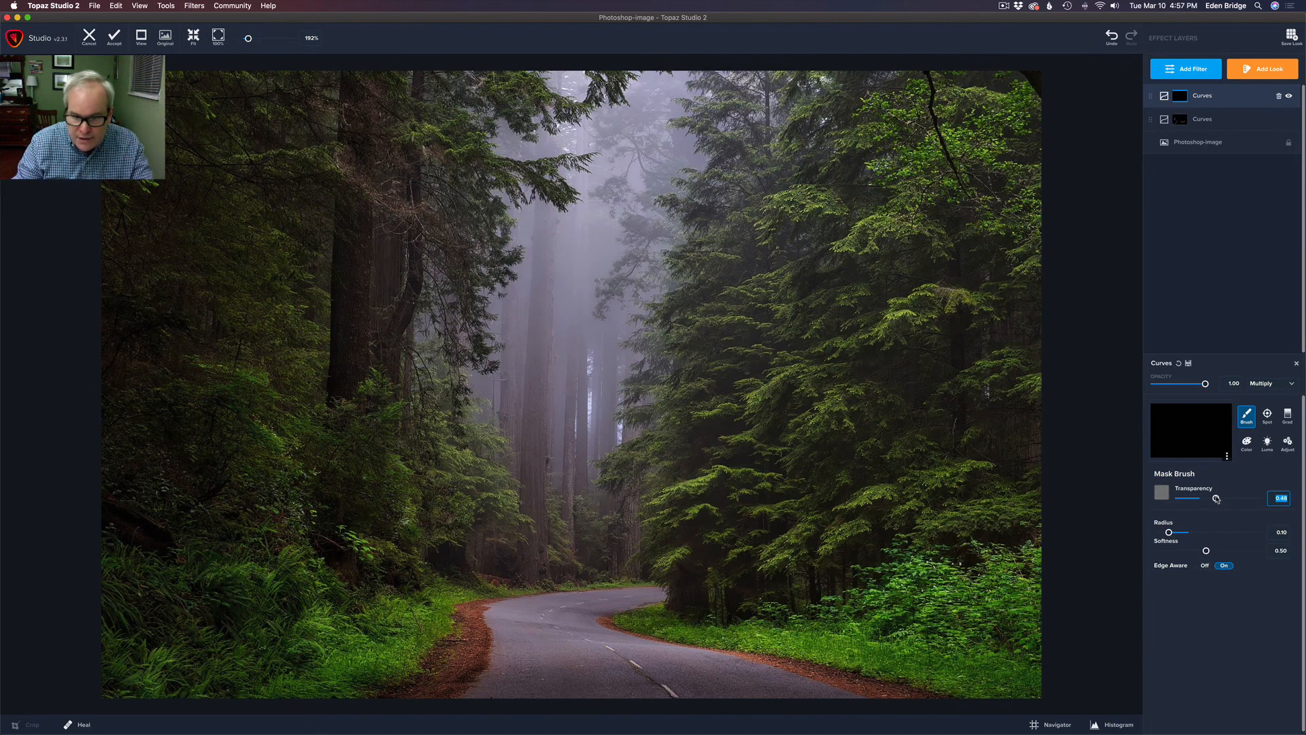
{"action": "left_click_drag", "start_coordinate": [799, 625], "coordinate": [854, 628]}
{"action": "mouse_move", "coordinate": [770, 621]}
{"action": "left_mouse_down"}
{"action": "mouse_move", "coordinate": [653, 629]}
{"action": "mouse_move", "coordinate": [612, 609]}
{"action": "left_mouse_up"}
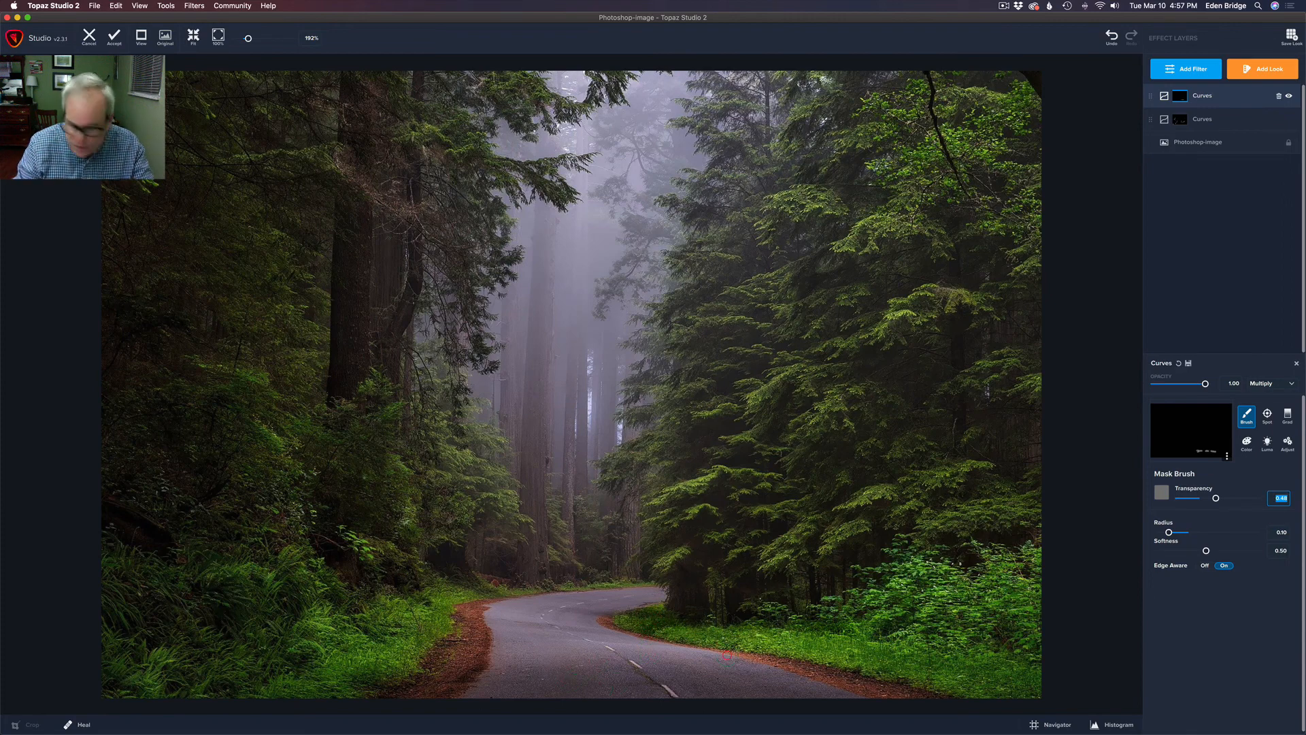
Step: Set the mask brush to radius 0.27 and transparency 0.30, and darken the foreground road, its left verge and the shrubs by the dark trunk
{"action": "left_click_drag", "start_coordinate": [1169, 531], "coordinate": [1184, 533]}
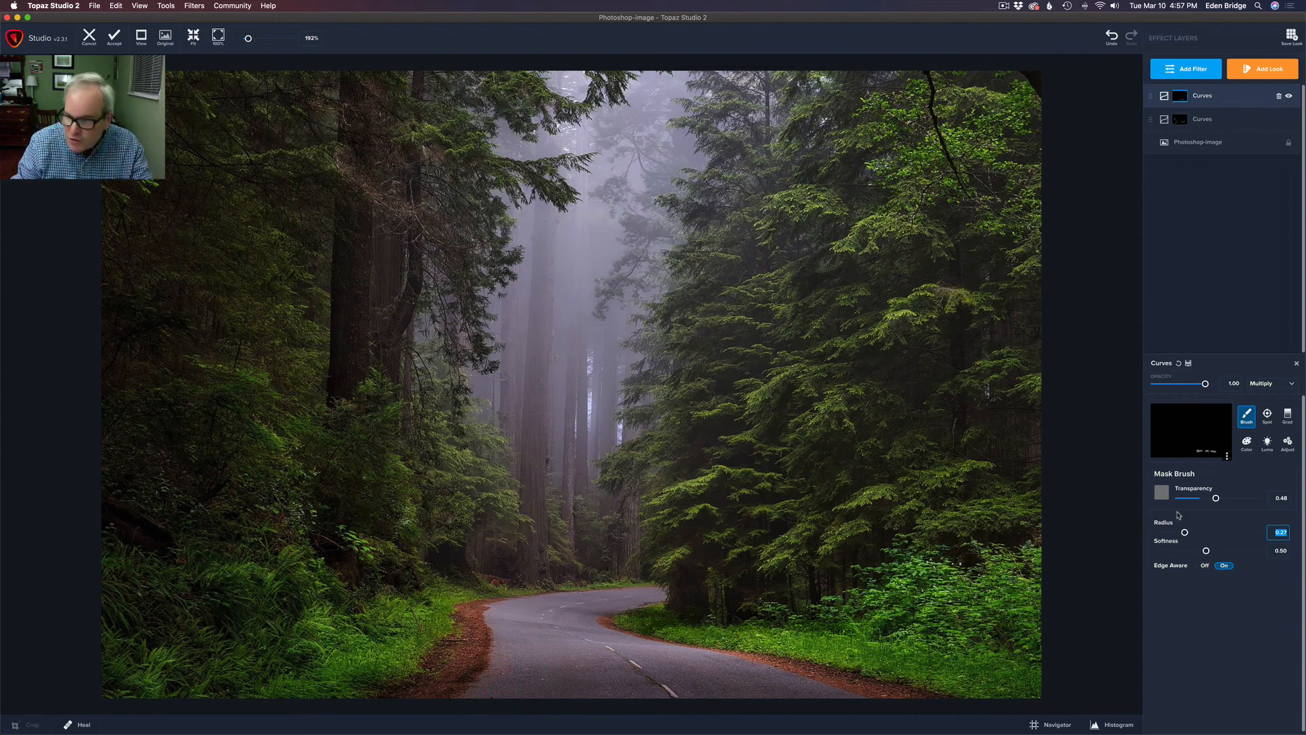
{"action": "left_click_drag", "start_coordinate": [1217, 498], "coordinate": [1203, 498]}
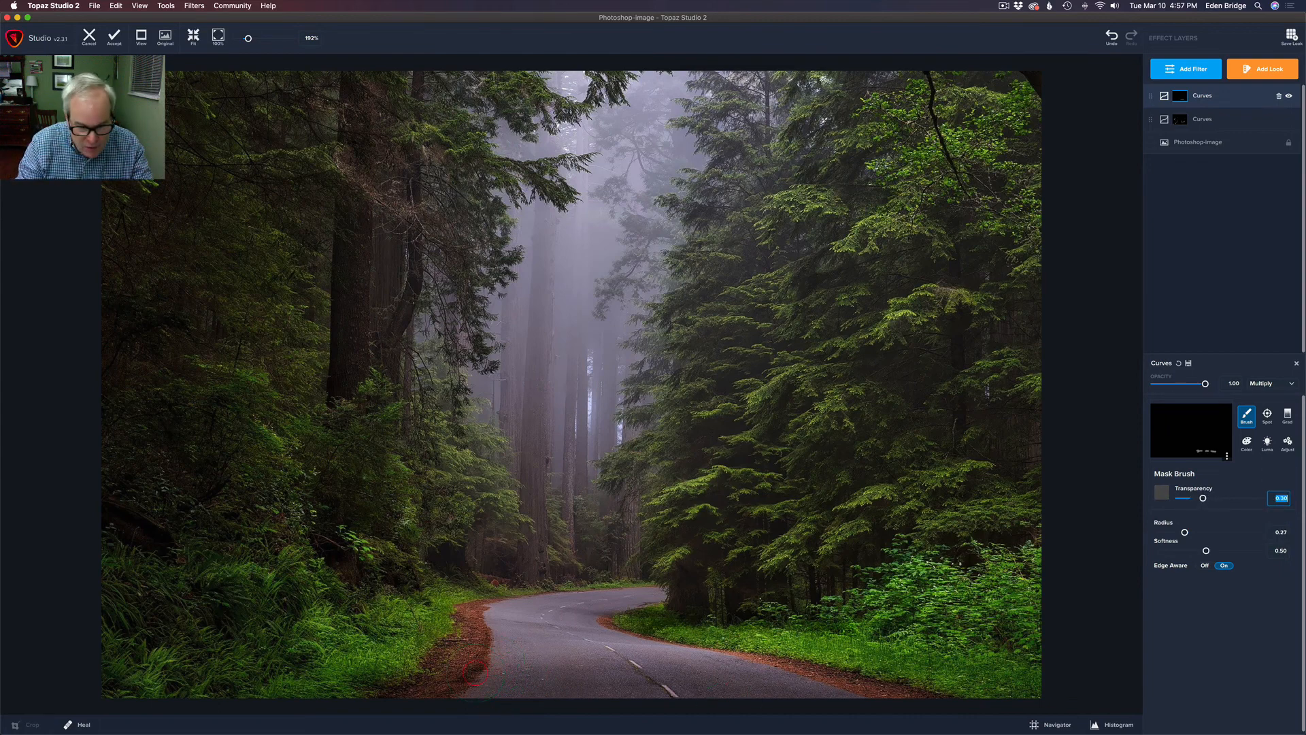
{"action": "mouse_move", "coordinate": [474, 674]}
{"action": "left_mouse_down"}
{"action": "mouse_move", "coordinate": [636, 673]}
{"action": "mouse_move", "coordinate": [875, 708]}
{"action": "left_mouse_up"}
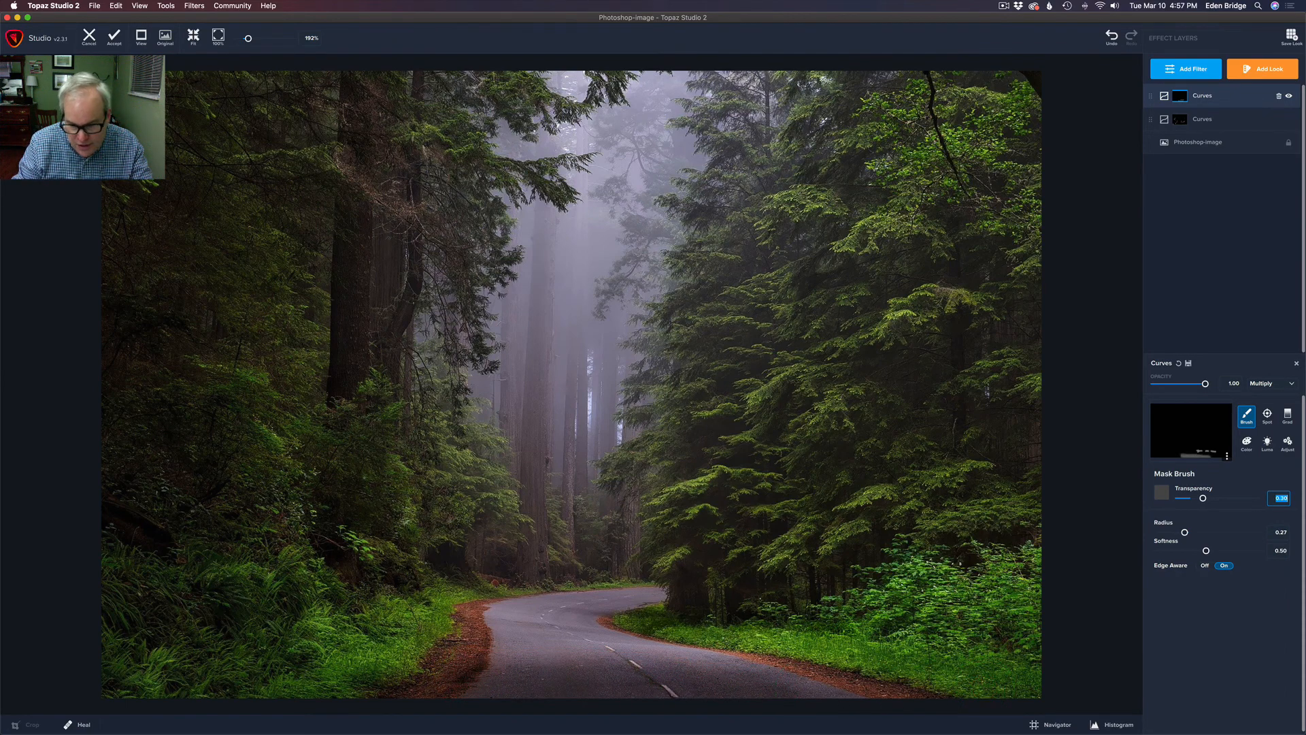
{"action": "left_click_drag", "start_coordinate": [404, 669], "coordinate": [347, 680]}
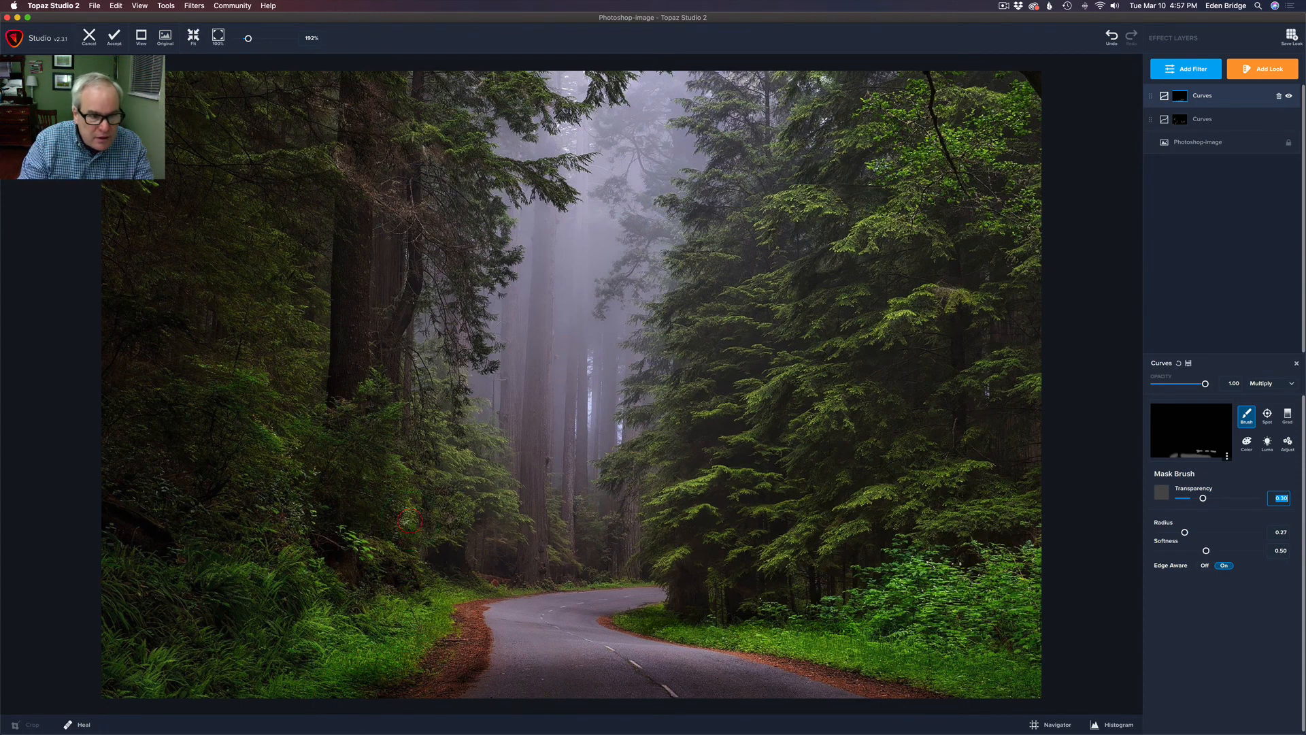
{"action": "mouse_move", "coordinate": [364, 433]}
{"action": "left_mouse_down"}
{"action": "mouse_move", "coordinate": [350, 520]}
{"action": "mouse_move", "coordinate": [357, 507]}
{"action": "left_mouse_up"}
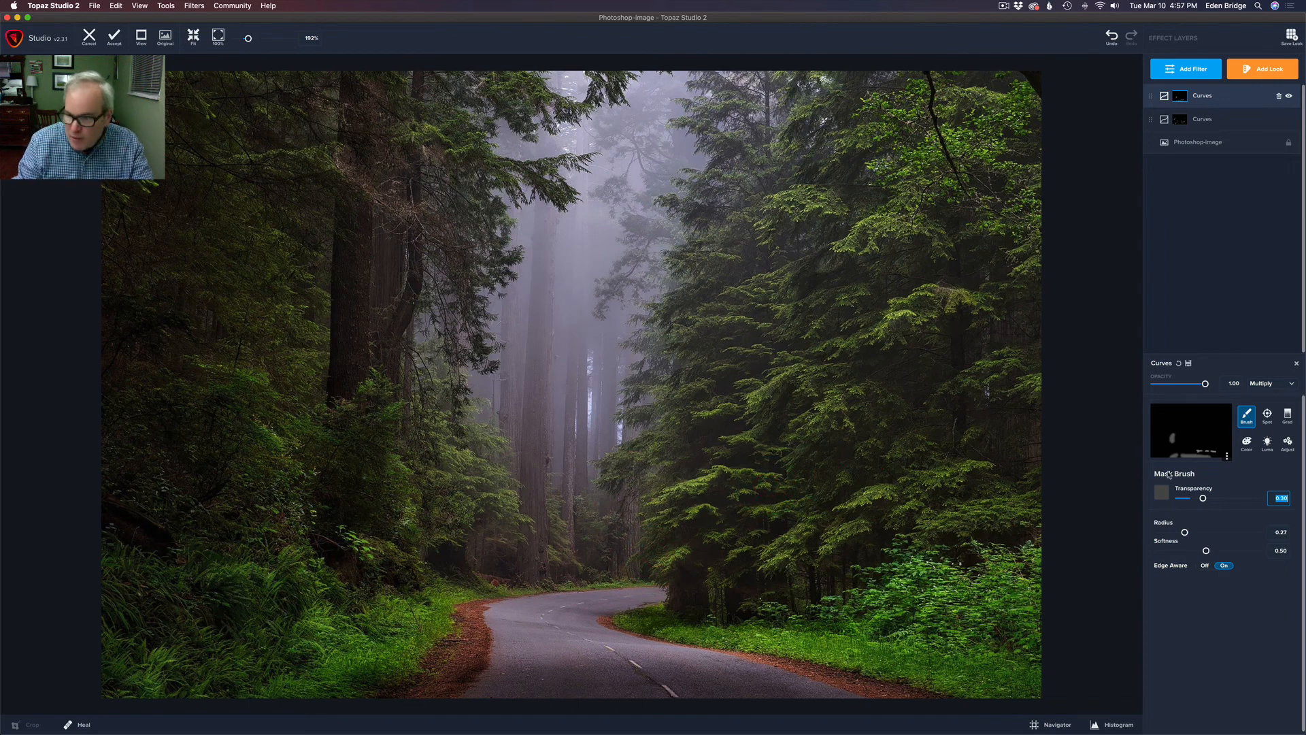
Step: Reduce the mask brush radius to 0.13 and darken shadow areas among the upper branches of the trees right of the road
{"action": "left_click_drag", "start_coordinate": [1185, 532], "coordinate": [1171, 532]}
{"action": "mouse_move", "coordinate": [874, 364]}
{"action": "left_mouse_down"}
{"action": "mouse_move", "coordinate": [902, 390]}
{"action": "mouse_move", "coordinate": [940, 362]}
{"action": "left_mouse_up"}
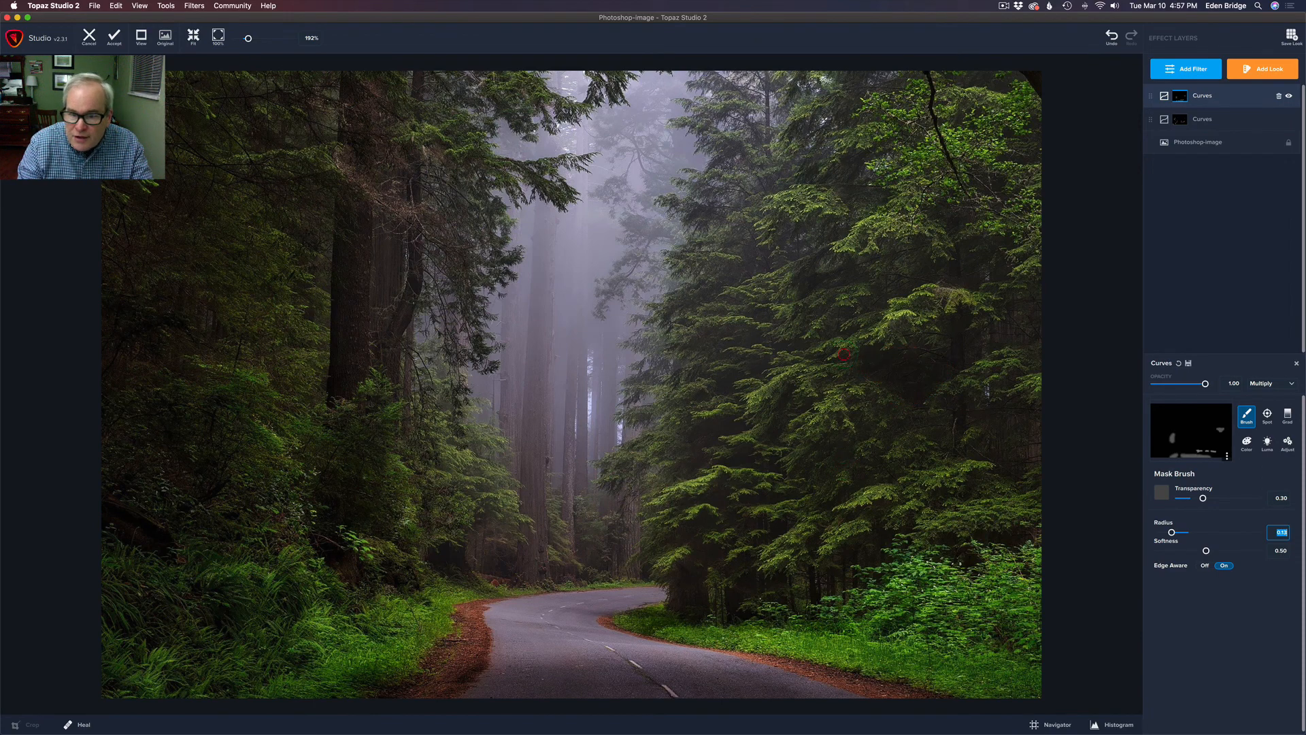
{"action": "left_click_drag", "start_coordinate": [701, 343], "coordinate": [725, 345]}
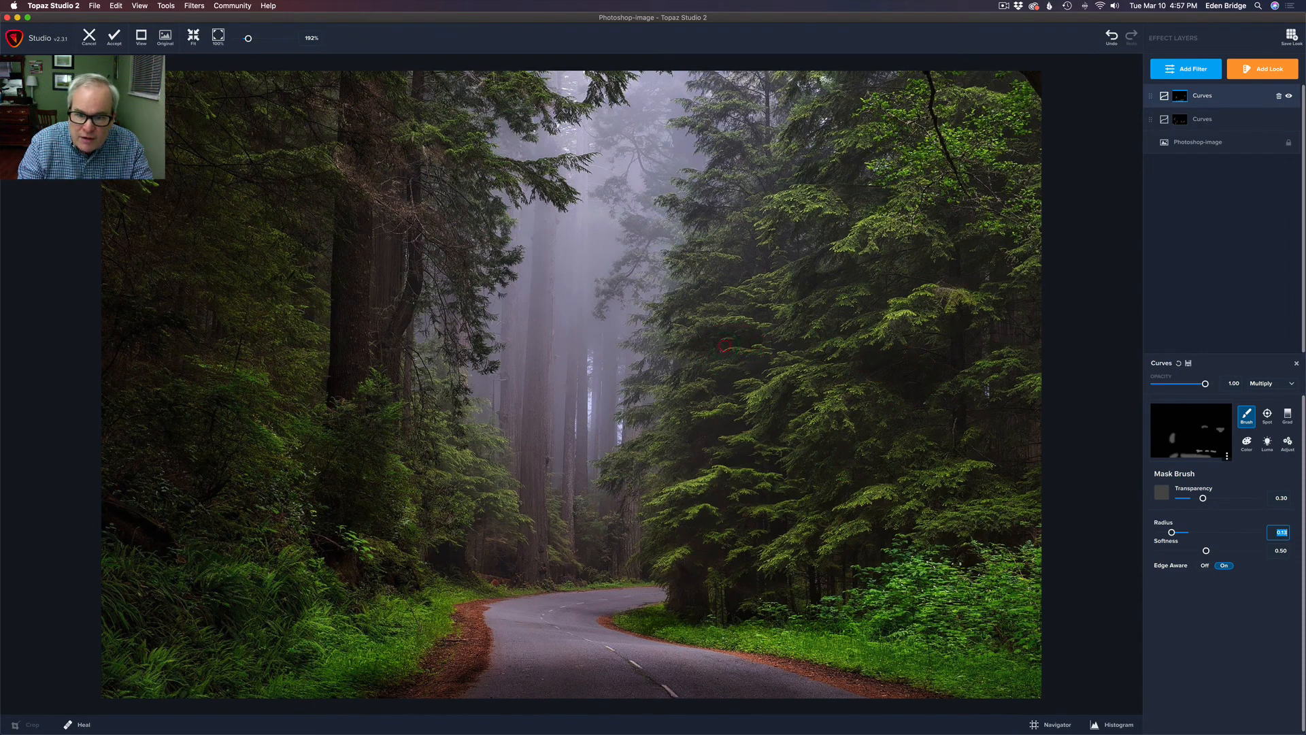
{"action": "left_click_drag", "start_coordinate": [806, 278], "coordinate": [855, 267]}
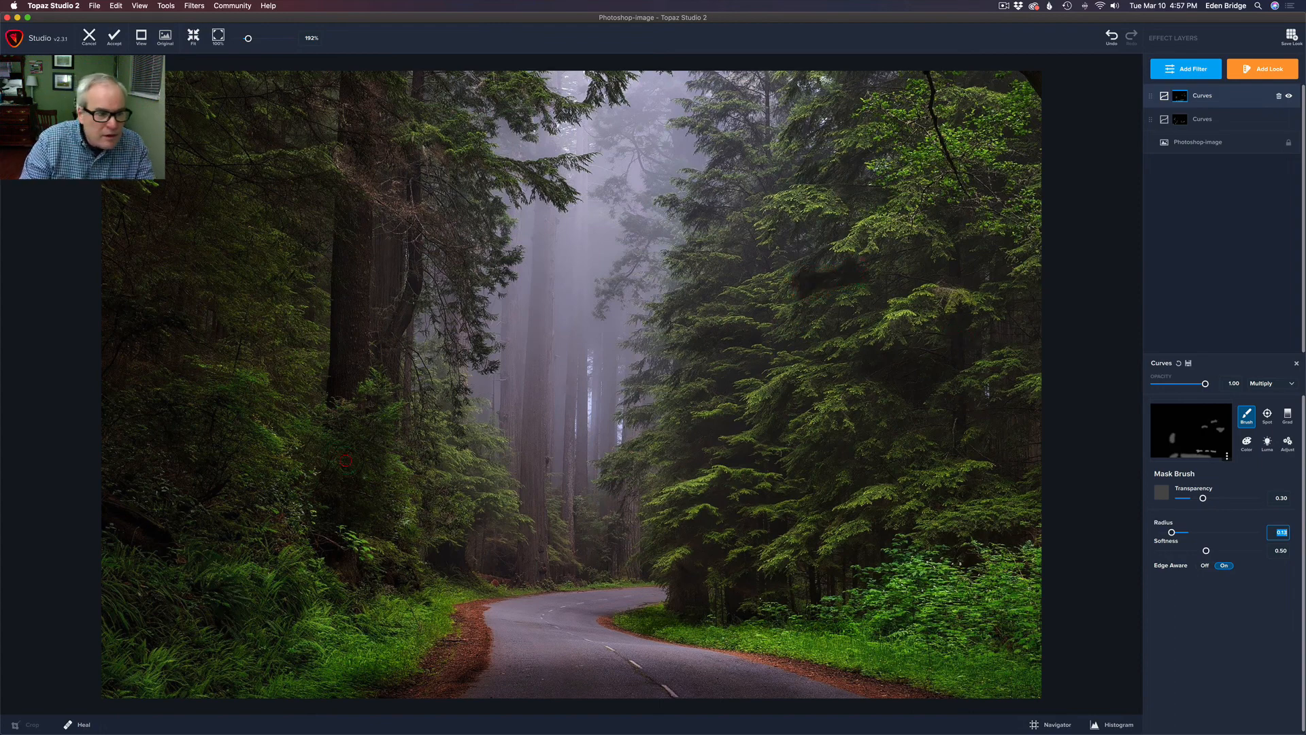
Step: Darken the foliage left of the dark trunk, set the mask brush transparency to 0.15, and darken the shadowed branches right of the road
{"action": "left_click_drag", "start_coordinate": [176, 301], "coordinate": [208, 318]}
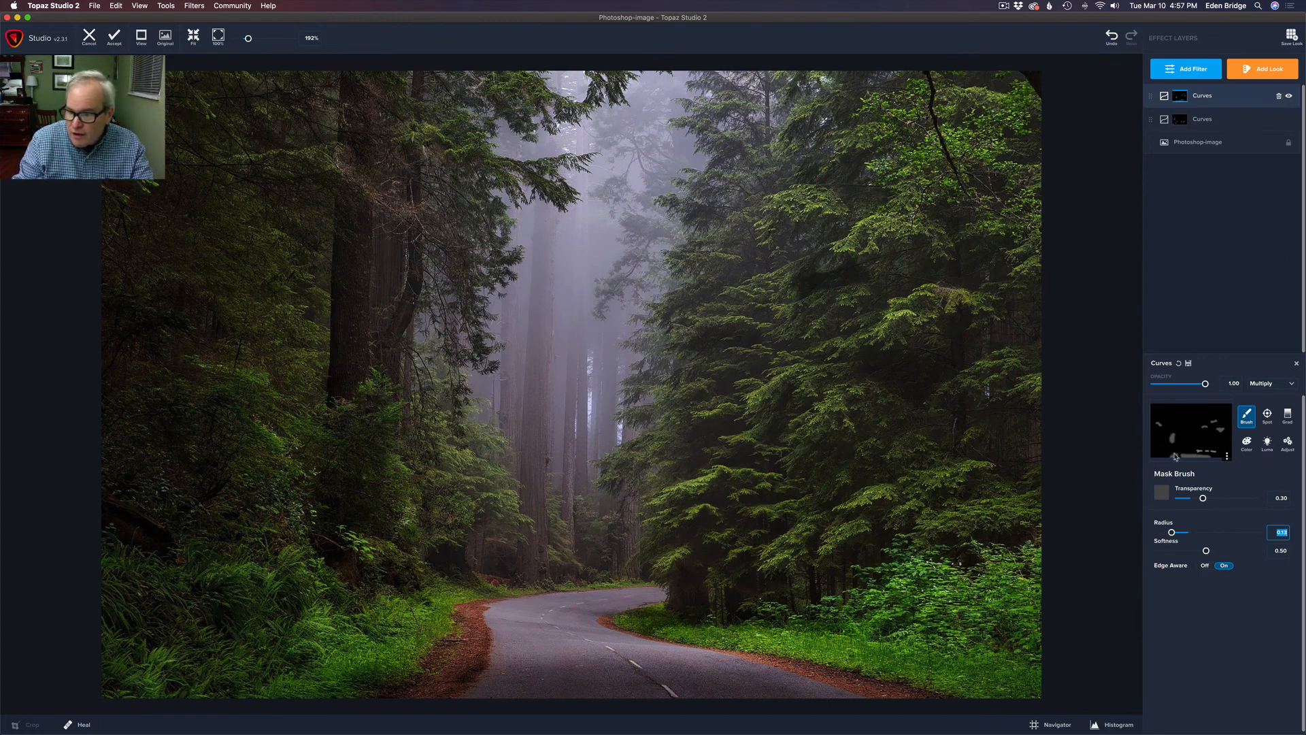
{"action": "left_click_drag", "start_coordinate": [1204, 499], "coordinate": [1192, 499]}
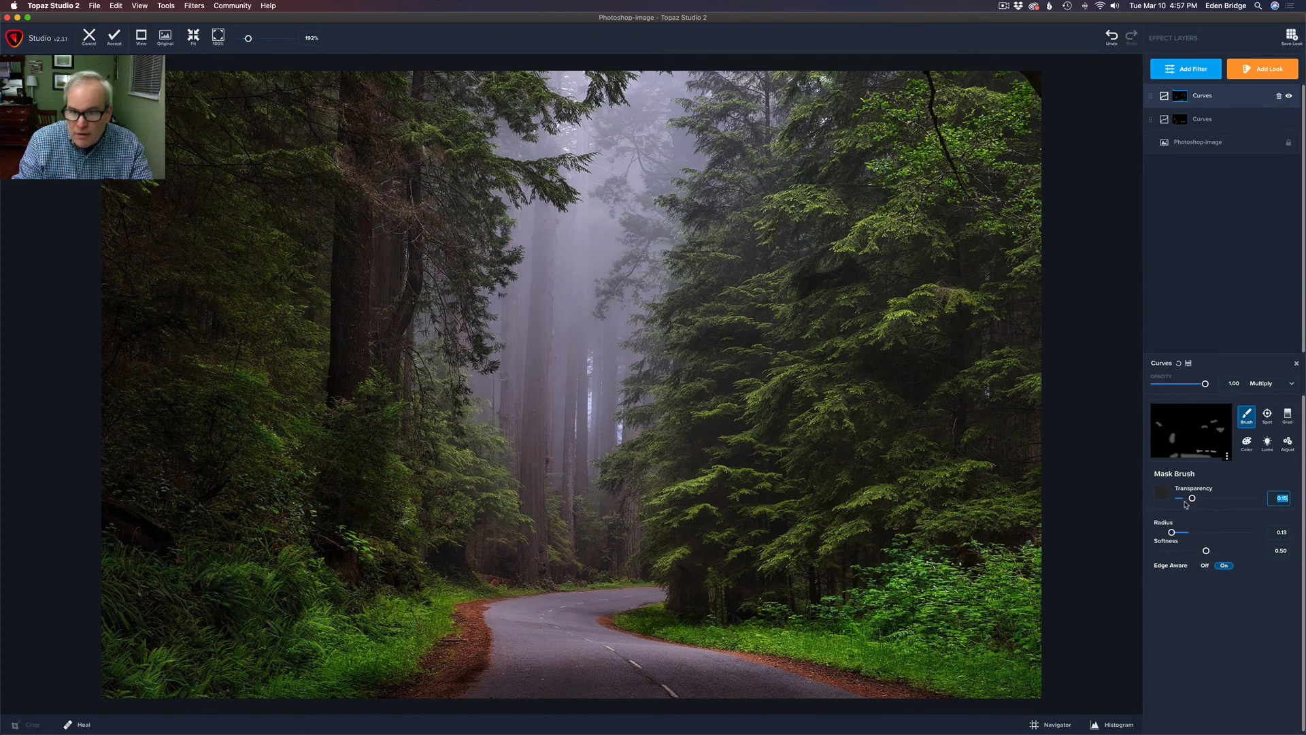
{"action": "left_click_drag", "start_coordinate": [809, 284], "coordinate": [857, 275]}
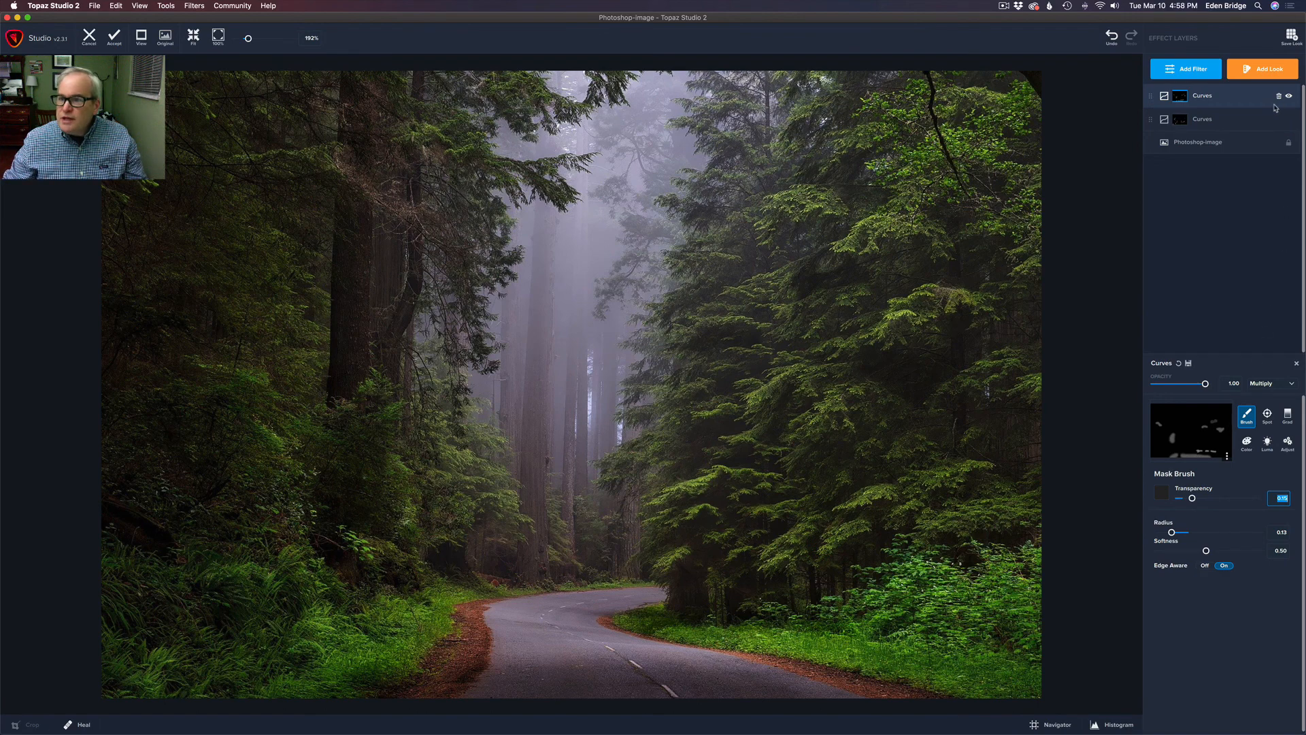
Step: Set the Multiply Curves filter's opacity to 0.61 and toggle its visibility to compare the photo with and without the darkening
{"action": "left_click", "coordinate": [1229, 97]}
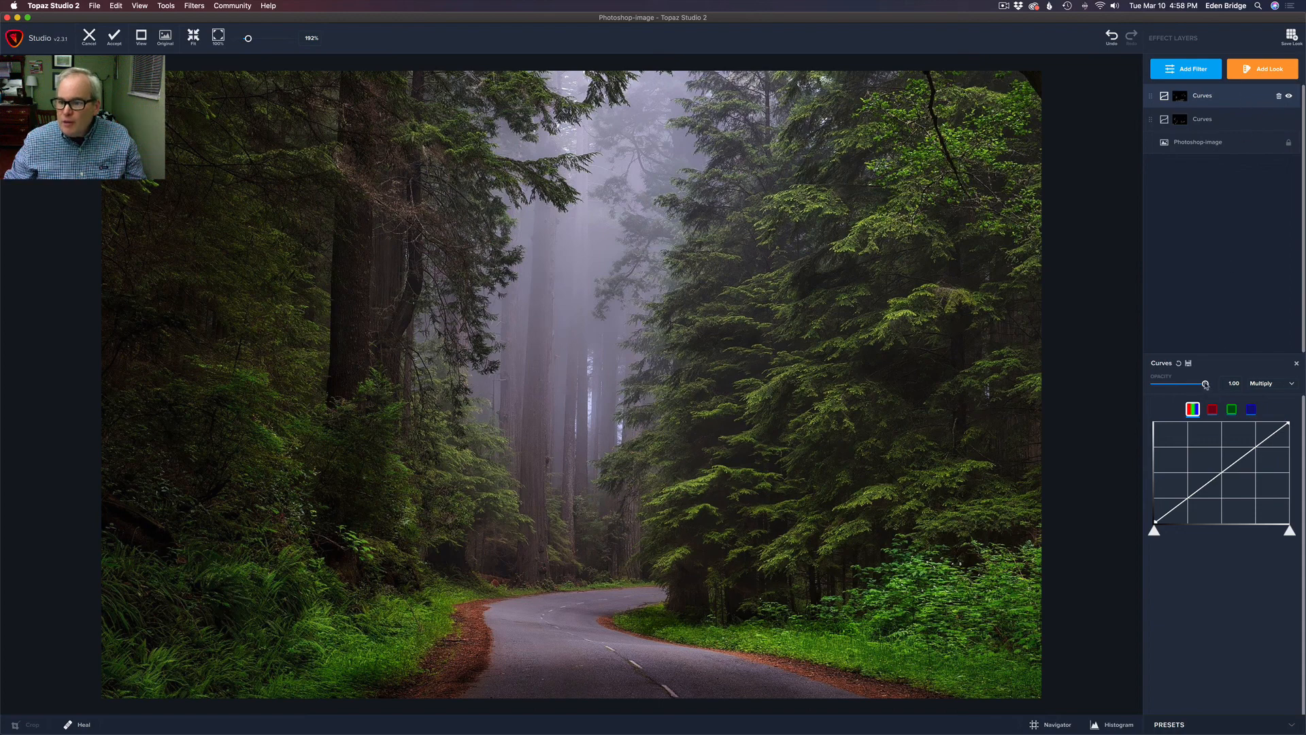
{"action": "mouse_move", "coordinate": [1206, 384]}
{"action": "left_mouse_down"}
{"action": "mouse_move", "coordinate": [1105, 371]}
{"action": "mouse_move", "coordinate": [1186, 382]}
{"action": "left_mouse_up"}
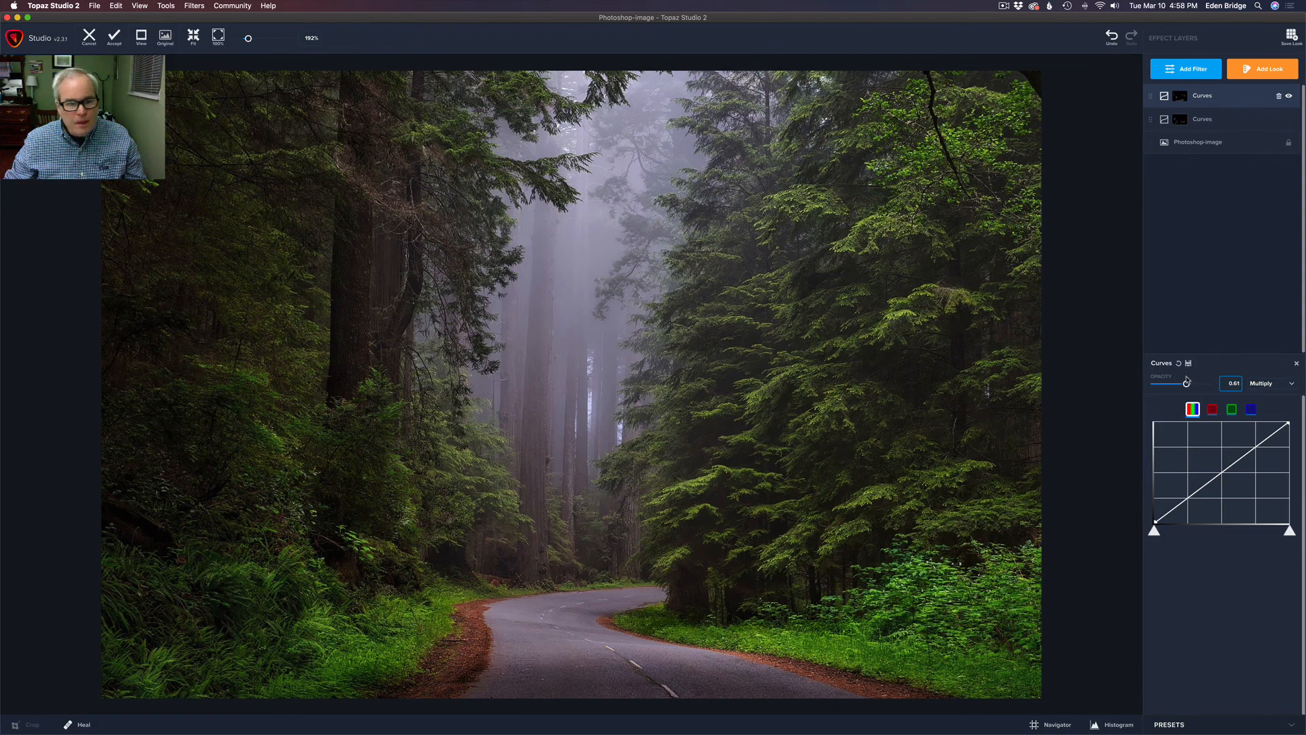
{"action": "left_click", "coordinate": [1289, 97]}
{"action": "left_click", "coordinate": [1289, 97]}
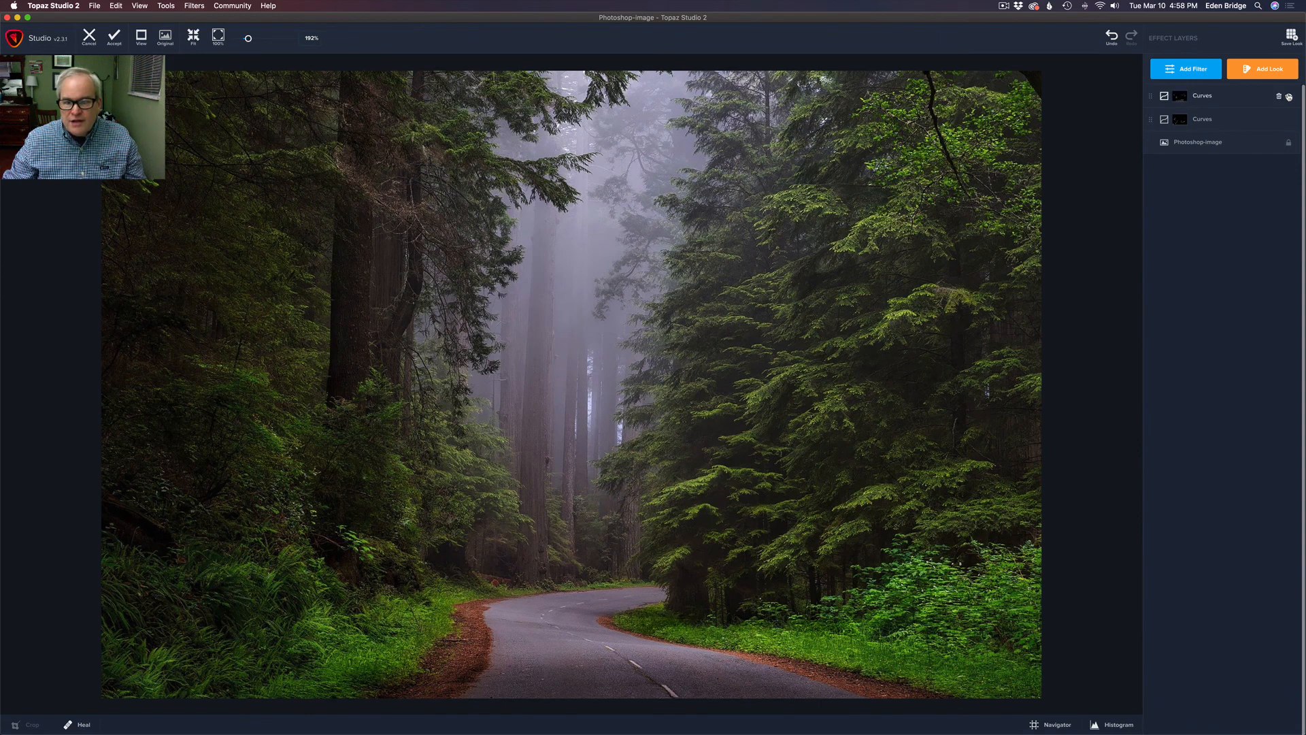
{"action": "left_click", "coordinate": [1289, 96]}
{"action": "left_click", "coordinate": [1289, 96]}
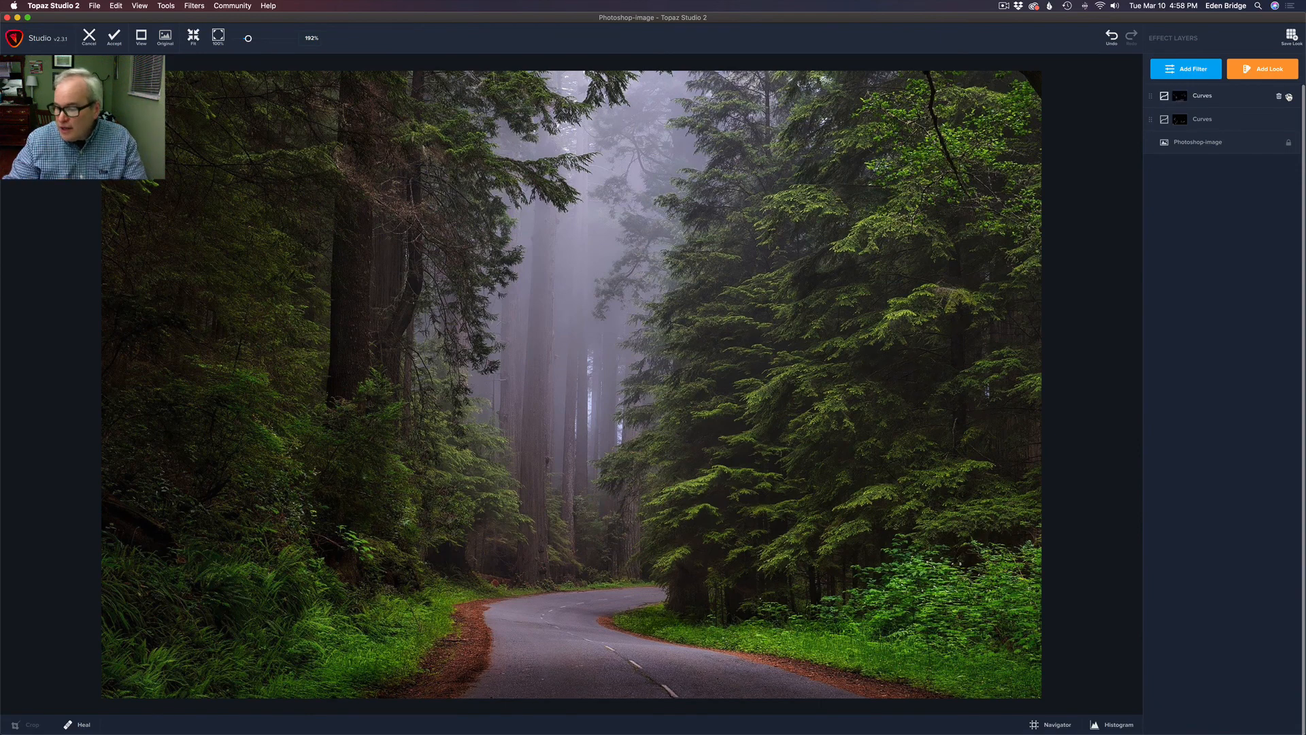